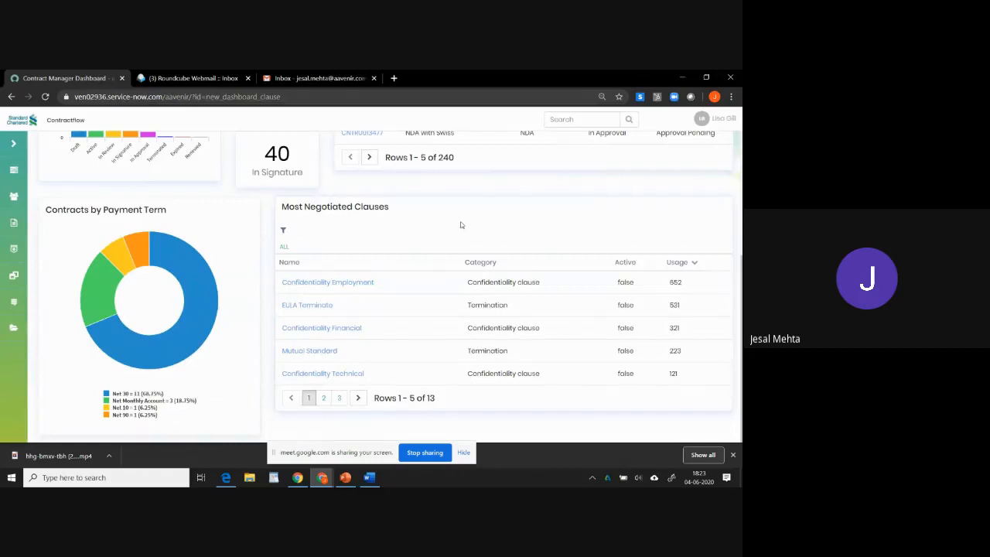
Search the contracts portal for "in focus".
{"action": "scroll", "coordinate": [452, 221], "scroll_direction": "up", "scroll_amount": 3}
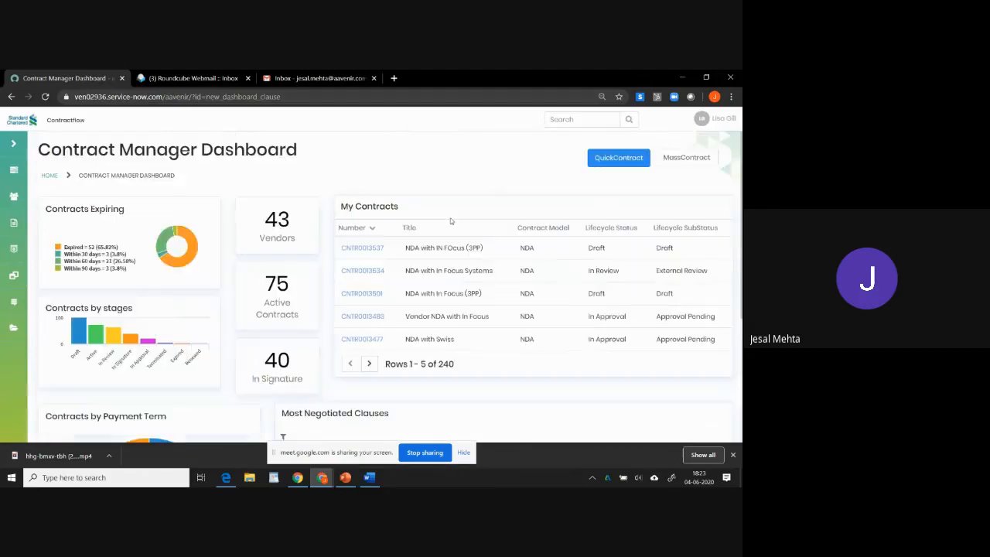
{"action": "left_click", "coordinate": [564, 118]}
{"action": "type", "text": "in focus"}
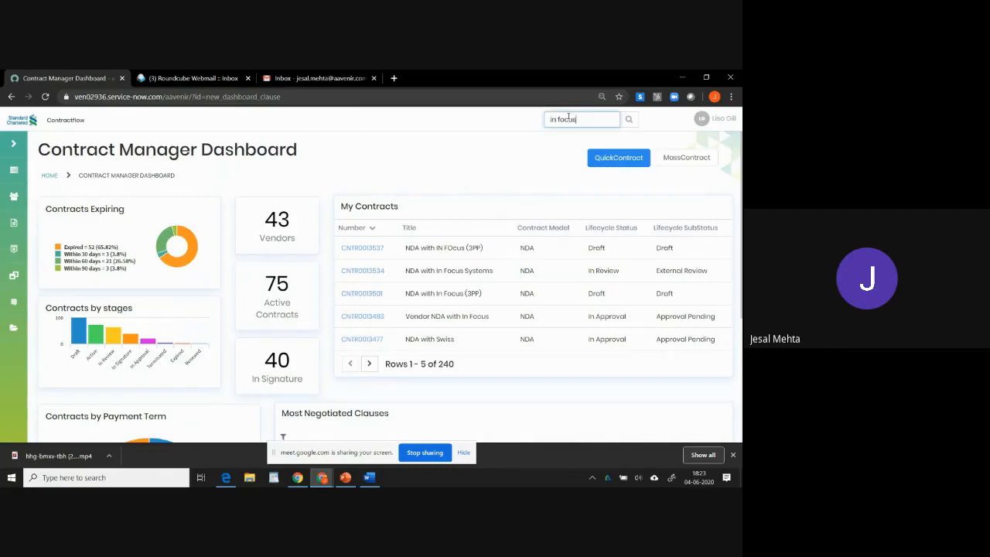
{"action": "key", "text": "Return"}
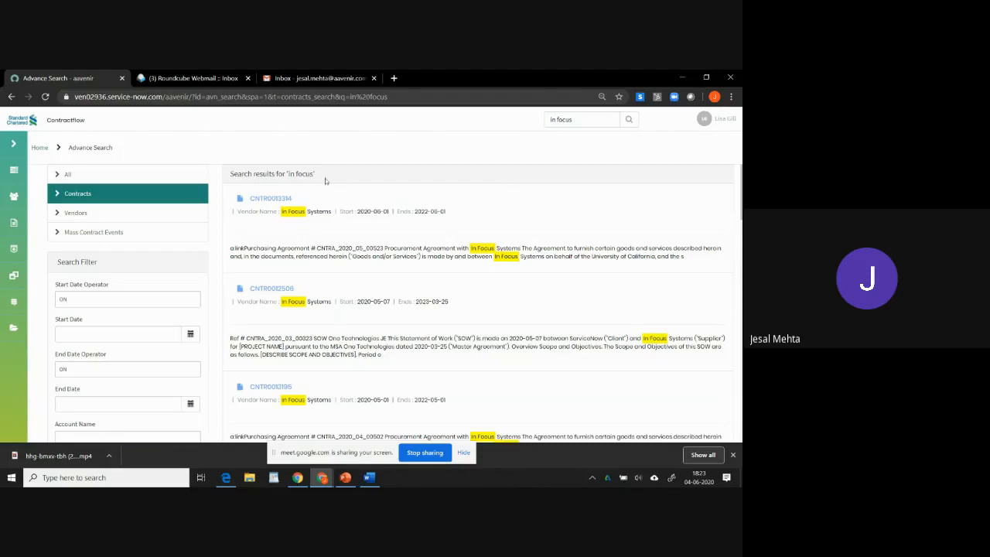
{"action": "left_click", "coordinate": [574, 120]}
{"action": "triple_click", "coordinate": [574, 119]}
{"action": "scroll", "coordinate": [352, 278], "scroll_direction": "down", "scroll_amount": 3}
{"action": "scroll", "coordinate": [356, 273], "scroll_direction": "up", "scroll_amount": 2}
{"action": "scroll", "coordinate": [356, 274], "scroll_direction": "up", "scroll_amount": 1}
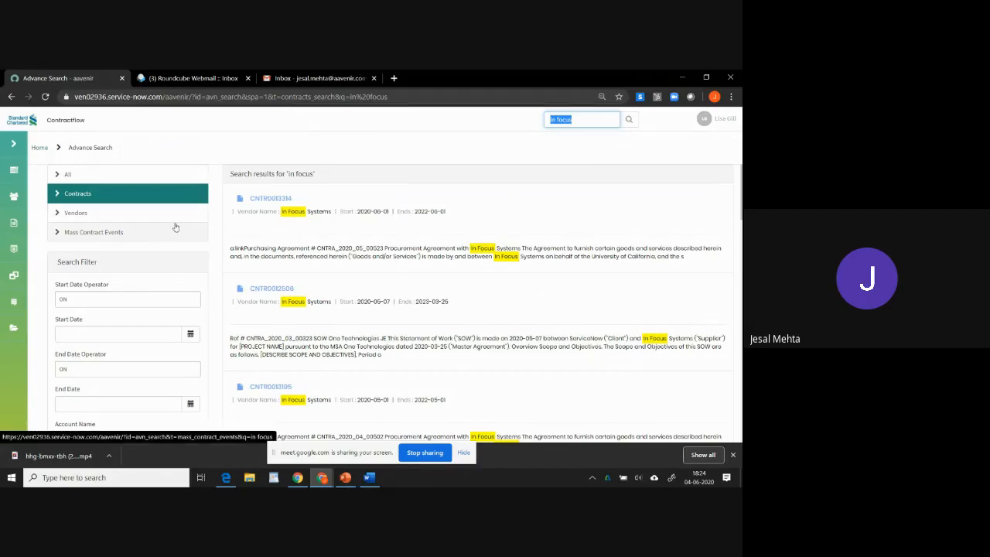
Set the search filter's start date operator to AFTER and the start date to 2020-03-01.
{"action": "scroll", "coordinate": [349, 317], "scroll_direction": "down", "scroll_amount": 2}
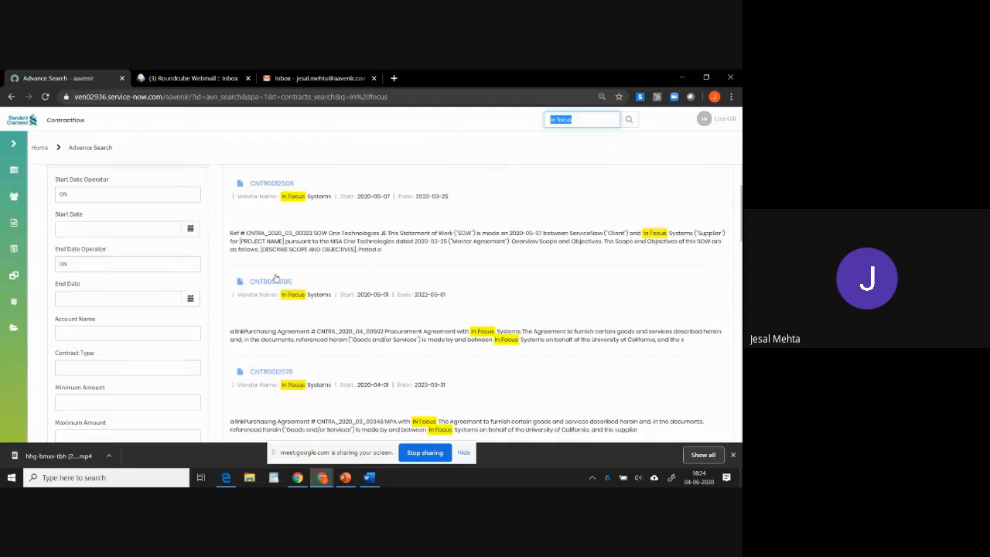
{"action": "left_click", "coordinate": [167, 195]}
{"action": "left_click", "coordinate": [101, 224]}
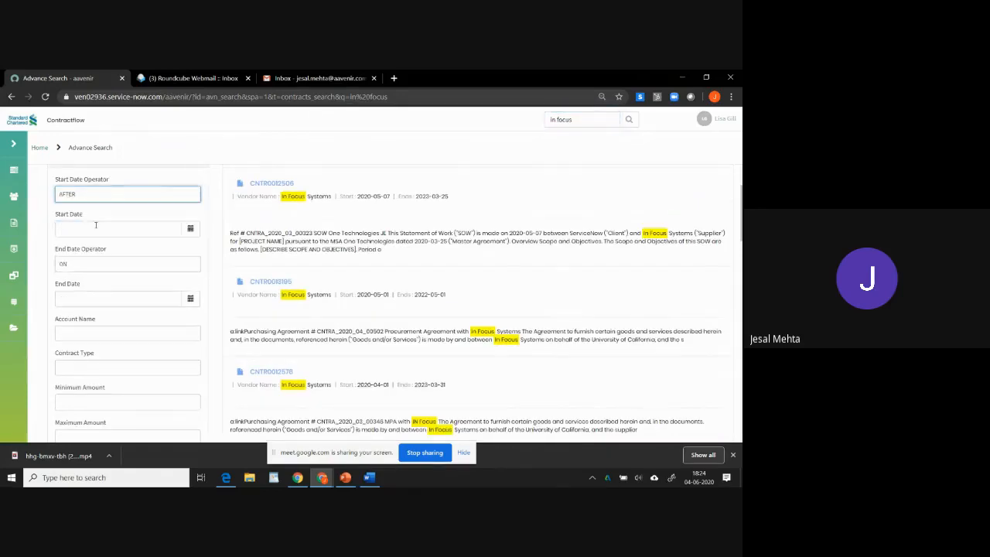
{"action": "left_click", "coordinate": [190, 228]}
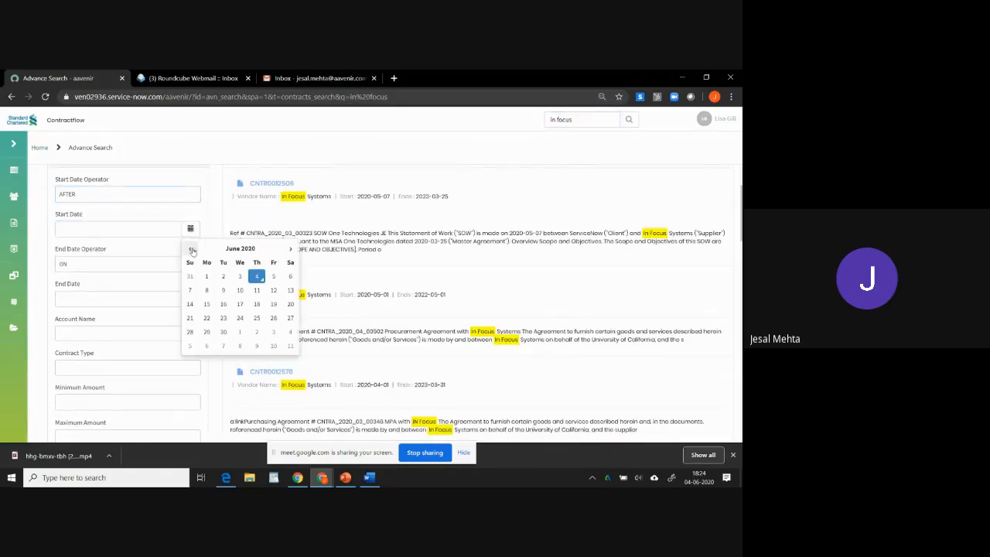
{"action": "left_click", "coordinate": [290, 246]}
{"action": "left_click", "coordinate": [290, 248]}
{"action": "left_click", "coordinate": [190, 250]}
{"action": "left_click", "coordinate": [190, 250]}
{"action": "left_click", "coordinate": [190, 249]}
{"action": "left_click", "coordinate": [191, 250]}
{"action": "left_click", "coordinate": [190, 250]}
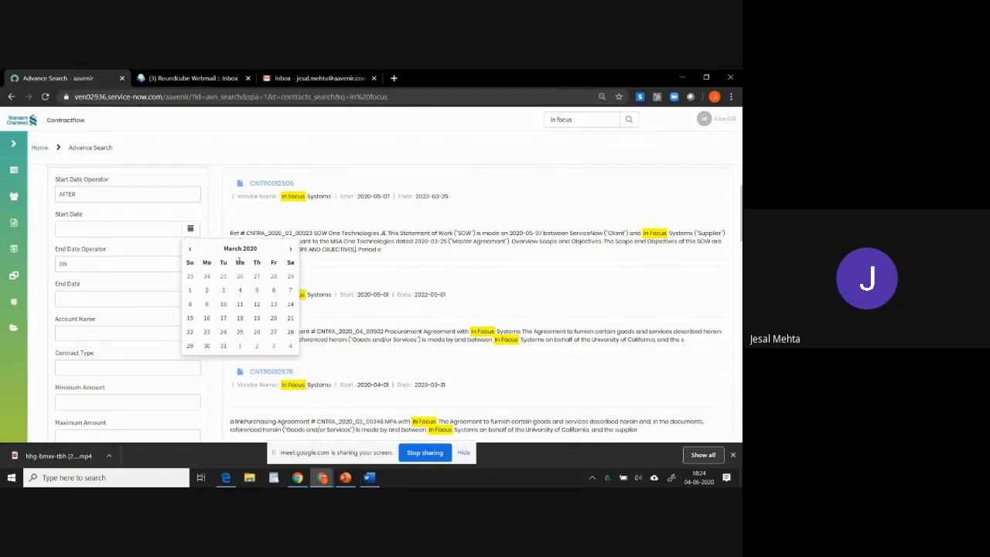
{"action": "left_click", "coordinate": [190, 291]}
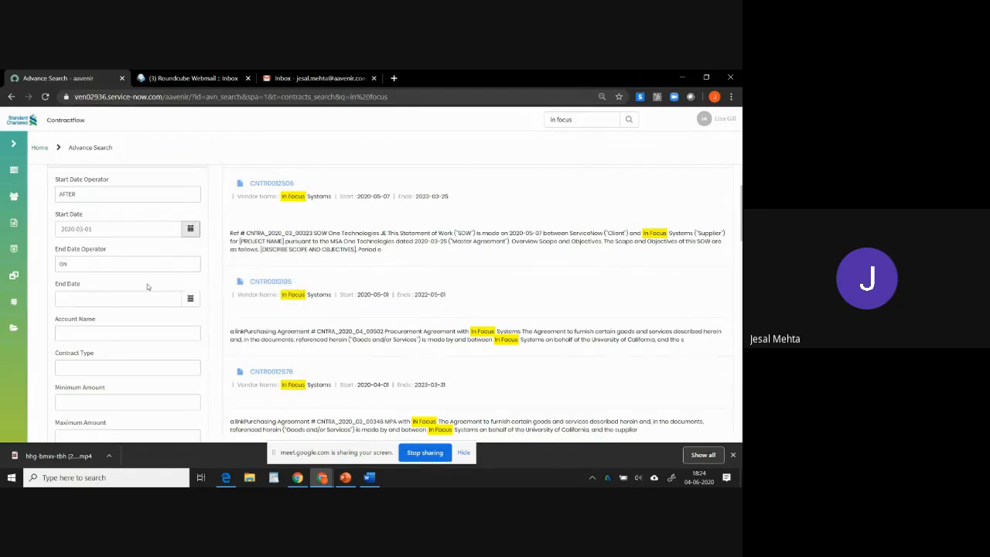
{"action": "scroll", "coordinate": [147, 283], "scroll_direction": "down", "scroll_amount": 2}
{"action": "left_click", "coordinate": [104, 260]}
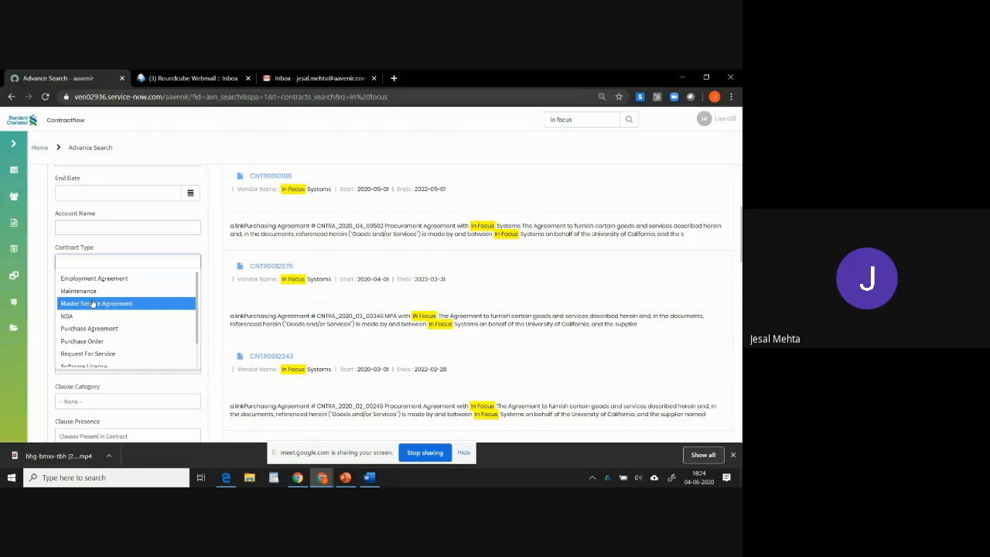
{"action": "left_click", "coordinate": [41, 294]}
{"action": "left_click", "coordinate": [107, 260]}
Set the Clause Category filter to Liquidated Damages.
{"action": "scroll", "coordinate": [107, 267], "scroll_direction": "down", "scroll_amount": 1}
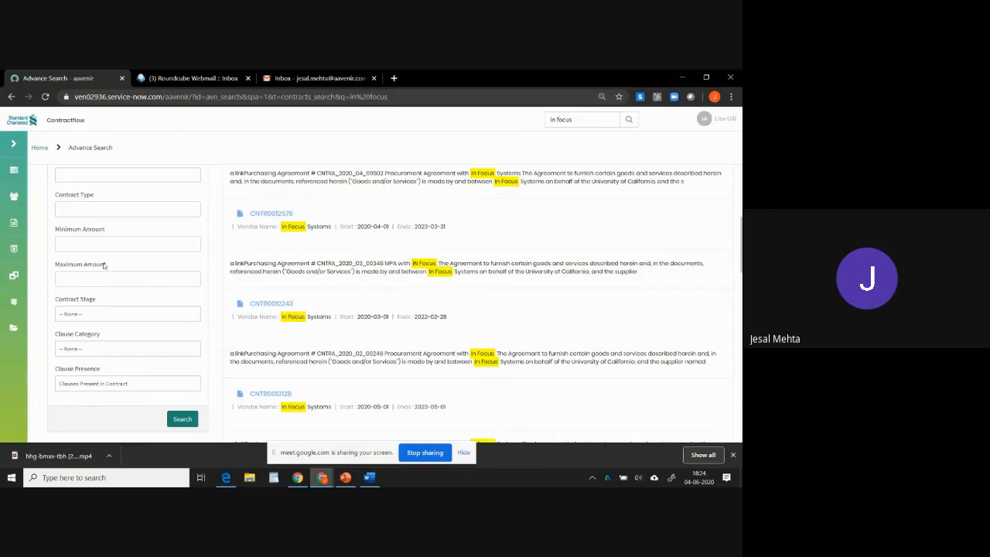
{"action": "left_click", "coordinate": [96, 353]}
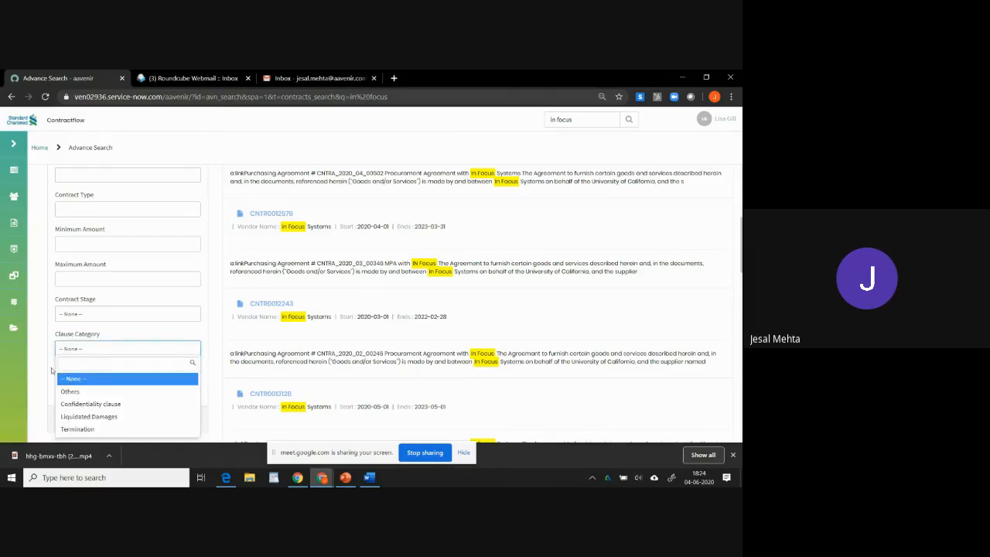
{"action": "left_click", "coordinate": [77, 416]}
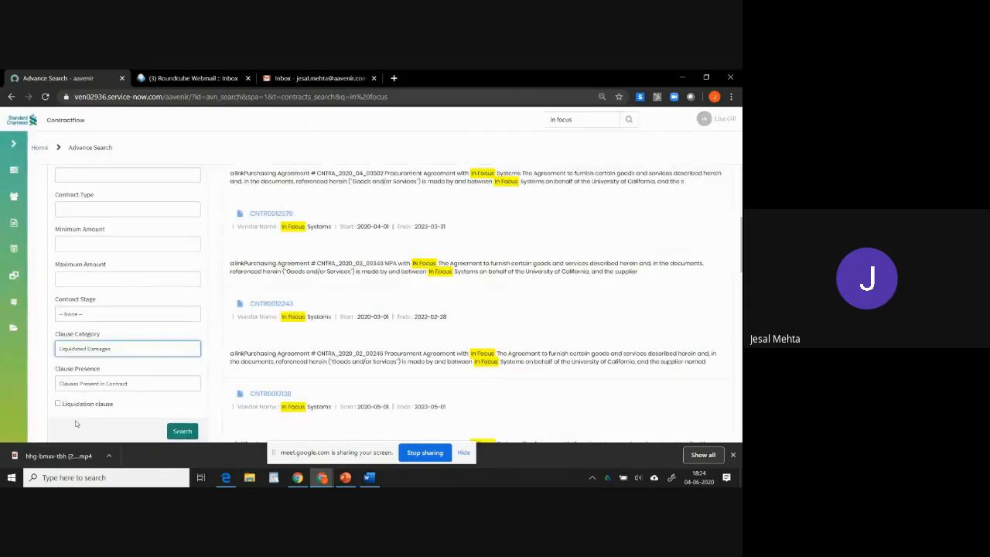
Tick the Liquidation clause option in the search filter.
{"action": "scroll", "coordinate": [215, 315], "scroll_direction": "down", "scroll_amount": 1}
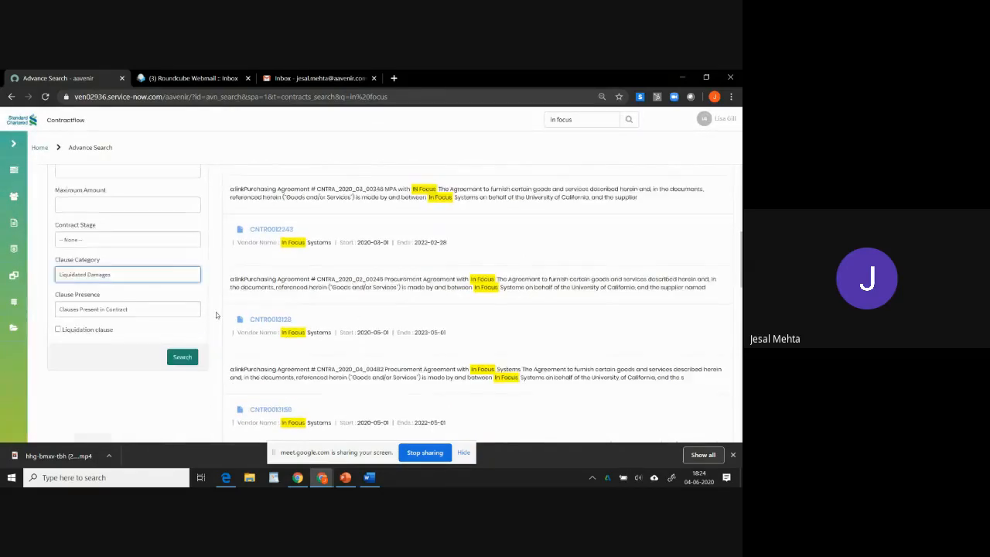
{"action": "scroll", "coordinate": [215, 311], "scroll_direction": "down", "scroll_amount": 1}
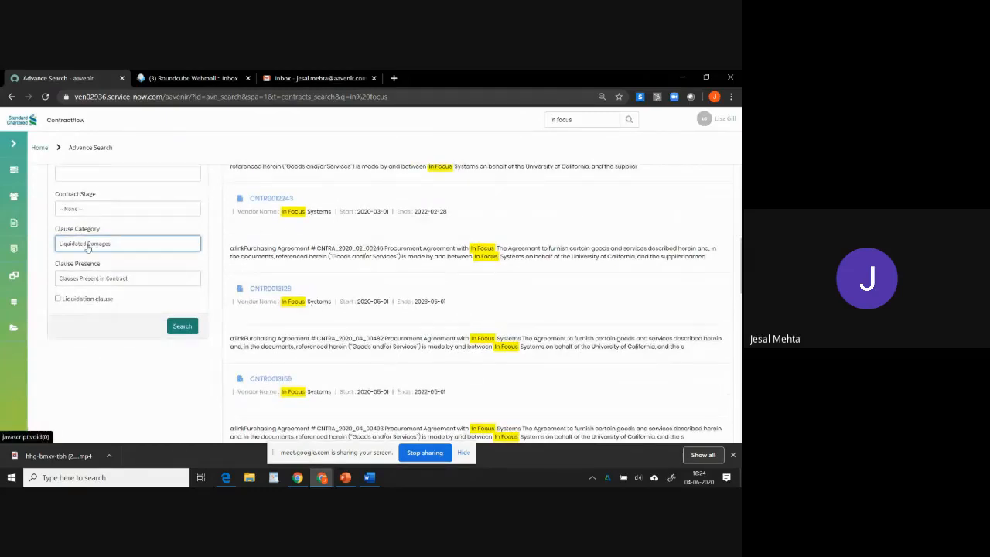
{"action": "left_click", "coordinate": [58, 298]}
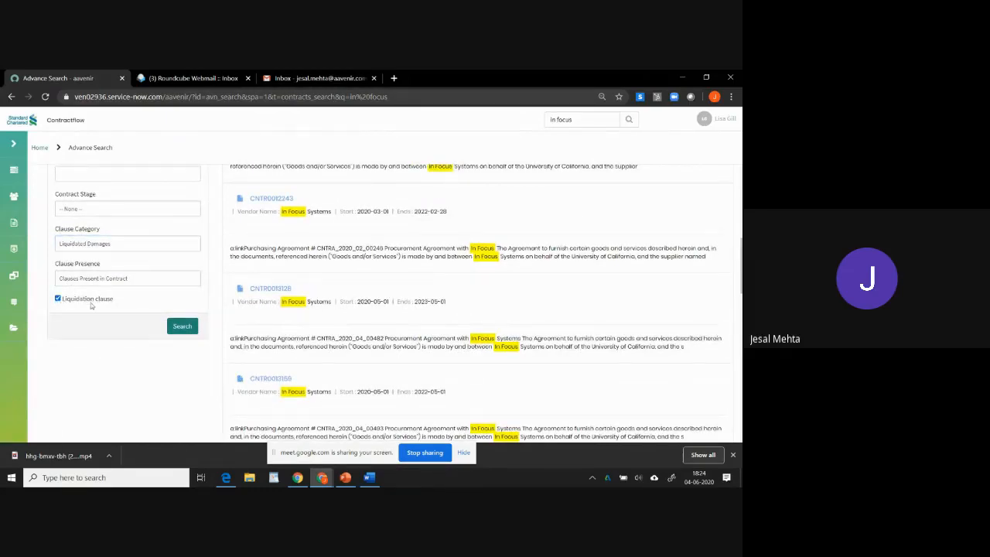
{"action": "left_click_drag", "start_coordinate": [114, 302], "coordinate": [62, 306]}
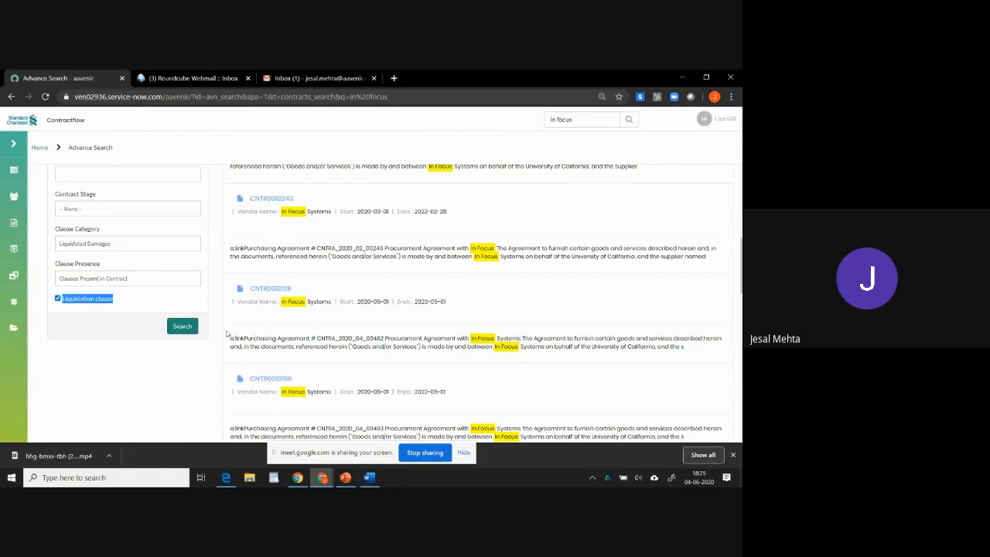
Set the Clause Presence filter to Clauses Not Present in Contract.
{"action": "left_click", "coordinate": [155, 283]}
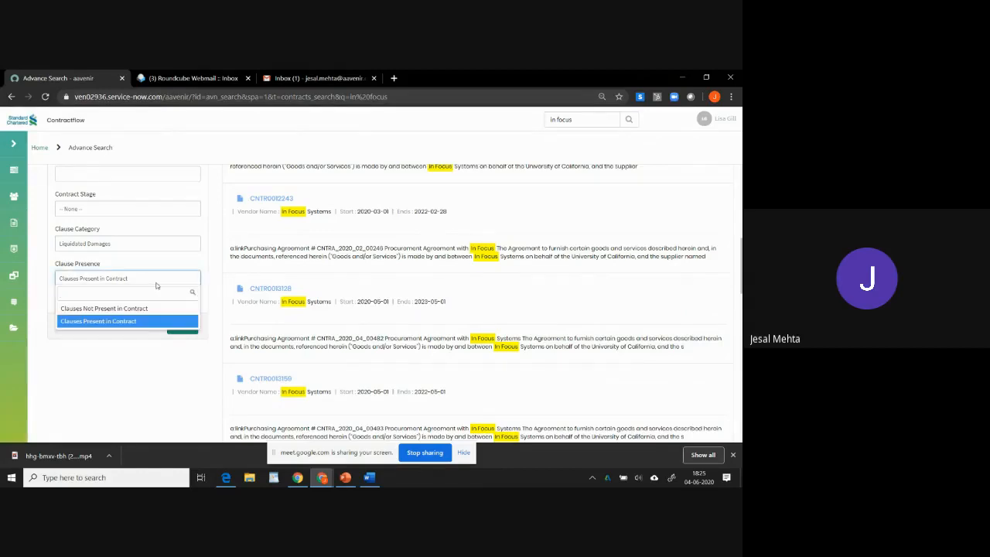
{"action": "left_click", "coordinate": [133, 308]}
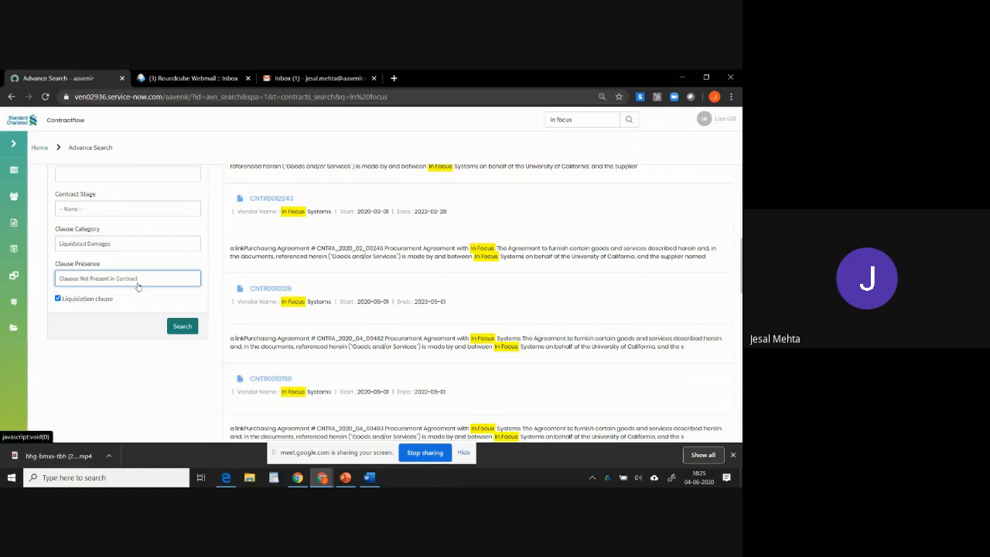
Return to the home dashboard, discarding the unsaved search changes.
{"action": "scroll", "coordinate": [307, 302], "scroll_direction": "up", "scroll_amount": 7}
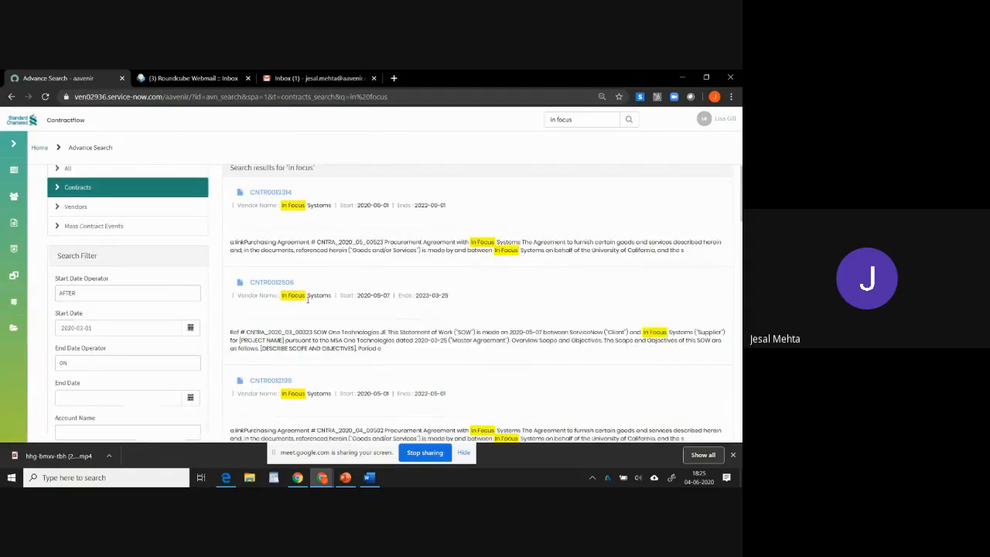
{"action": "left_click", "coordinate": [31, 172]}
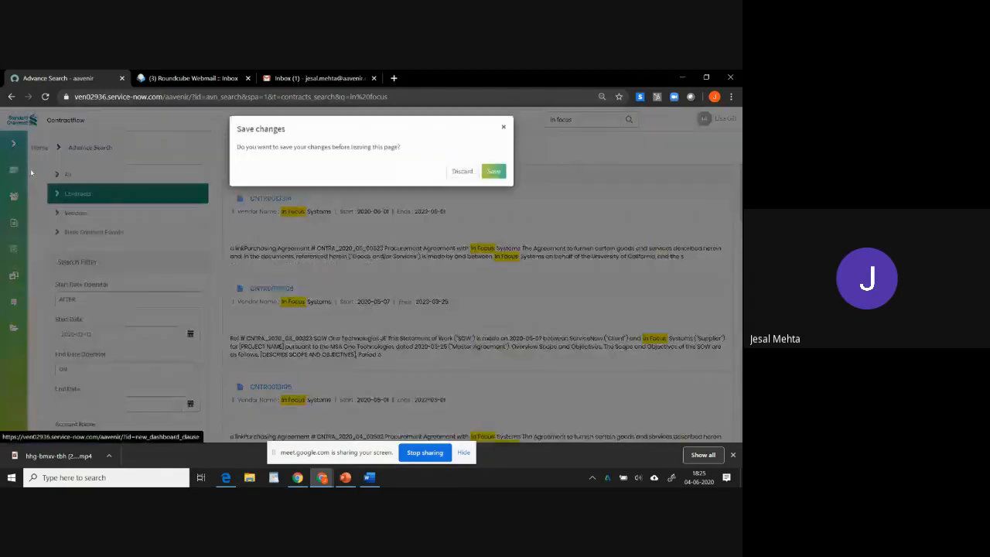
{"action": "left_click", "coordinate": [461, 172]}
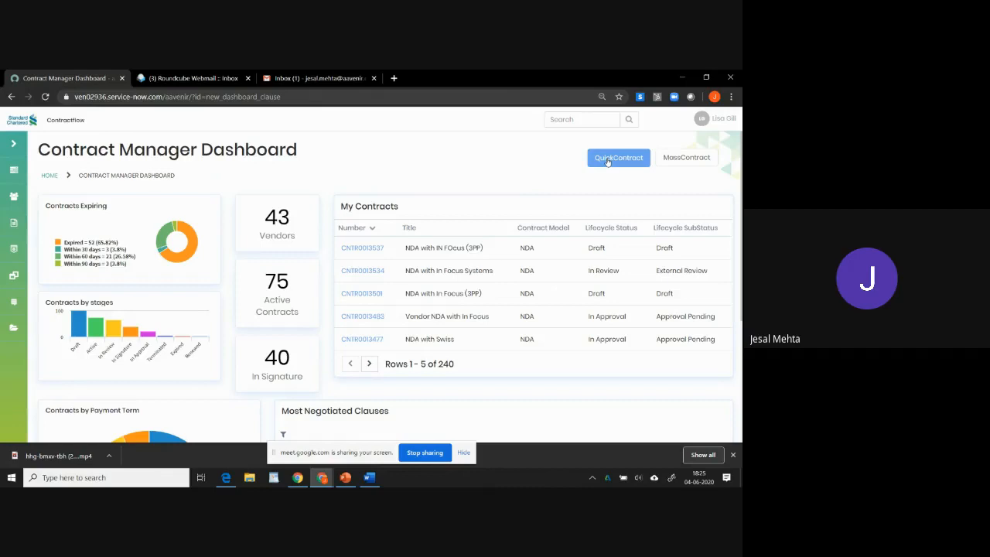
Start a QuickContract and select In Focus Systems as the vendor.
{"action": "left_click", "coordinate": [608, 161]}
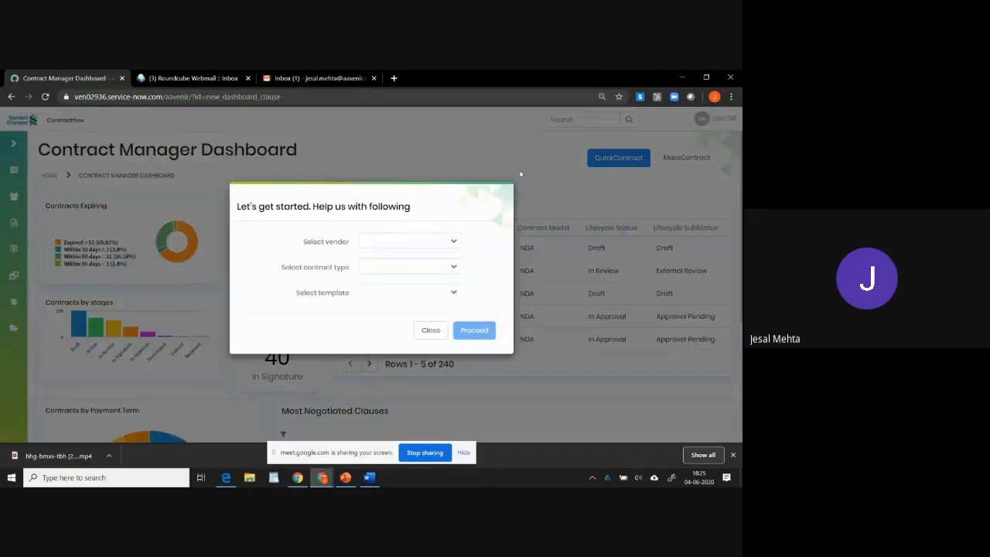
{"action": "left_click", "coordinate": [454, 243]}
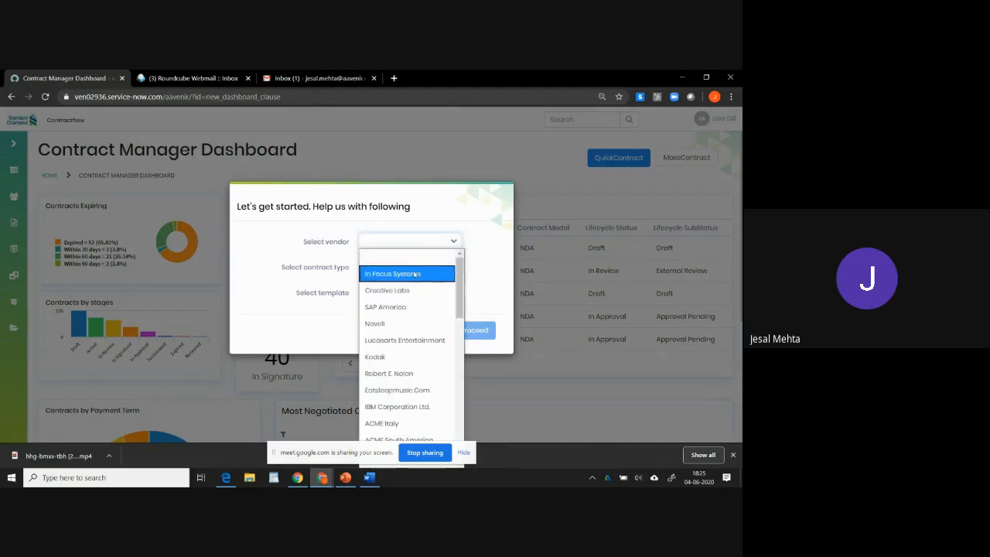
{"action": "left_click", "coordinate": [414, 275]}
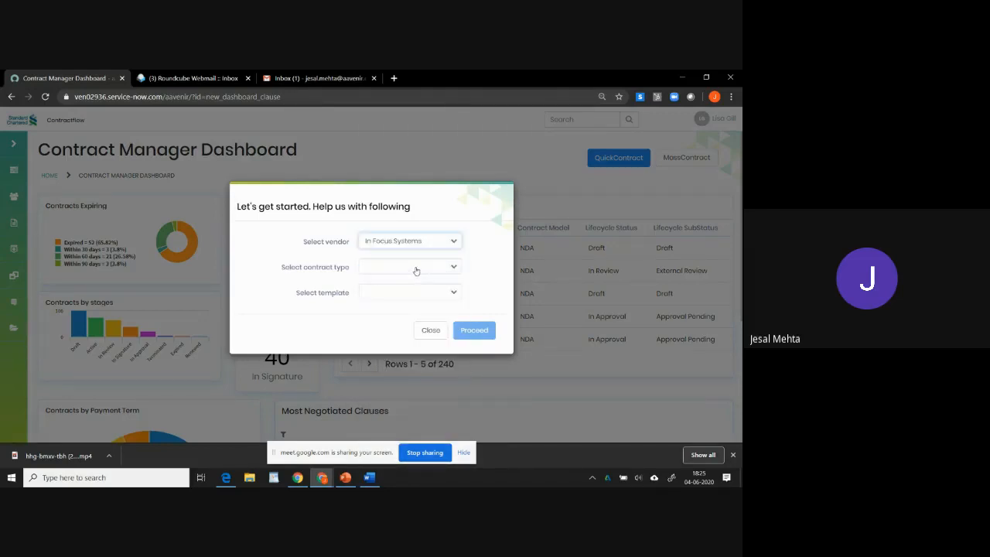
Choose the NDA contract type and the Vendor NDA template, then proceed to the new contract.
{"action": "left_click", "coordinate": [416, 271]}
{"action": "left_click", "coordinate": [388, 315]}
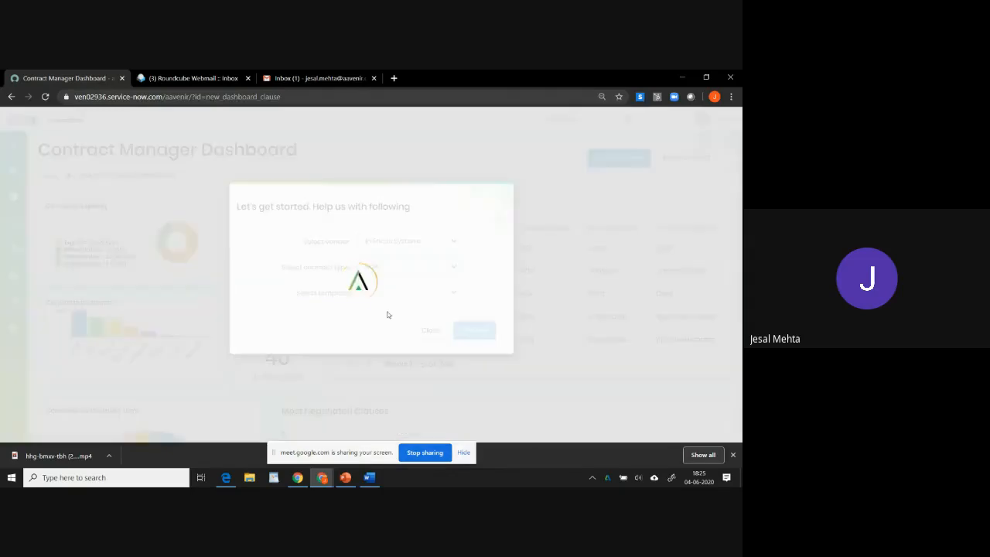
{"action": "left_click", "coordinate": [441, 293]}
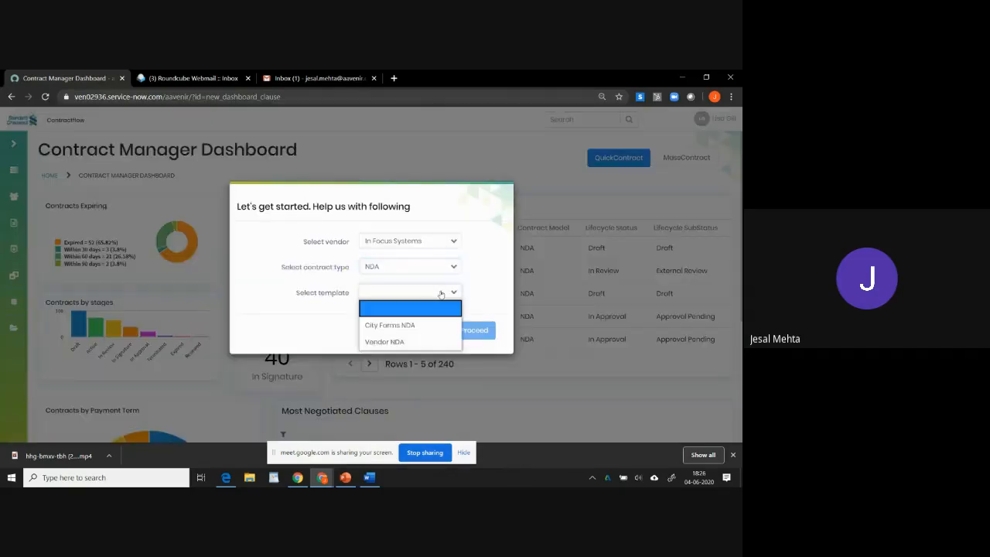
{"action": "left_click", "coordinate": [406, 341]}
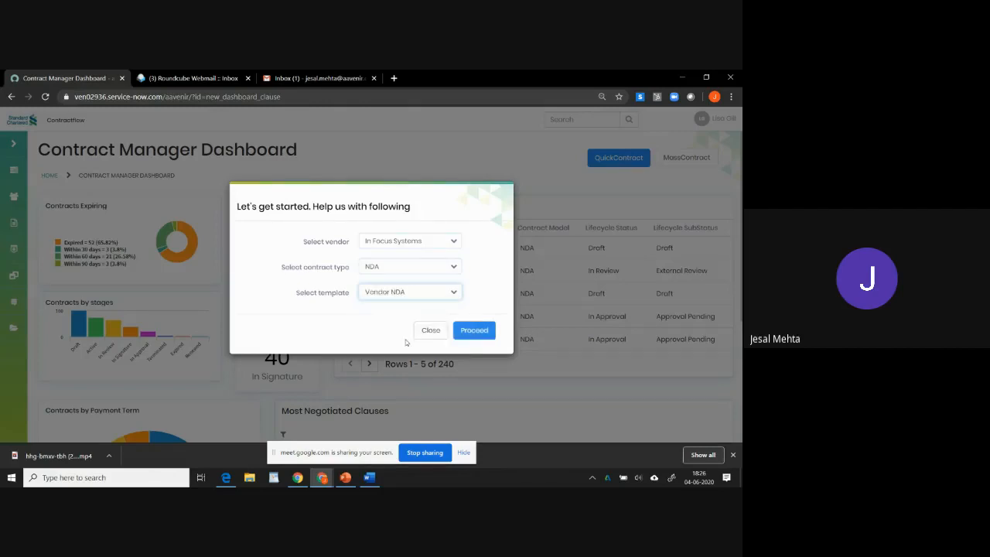
{"action": "left_click", "coordinate": [475, 331]}
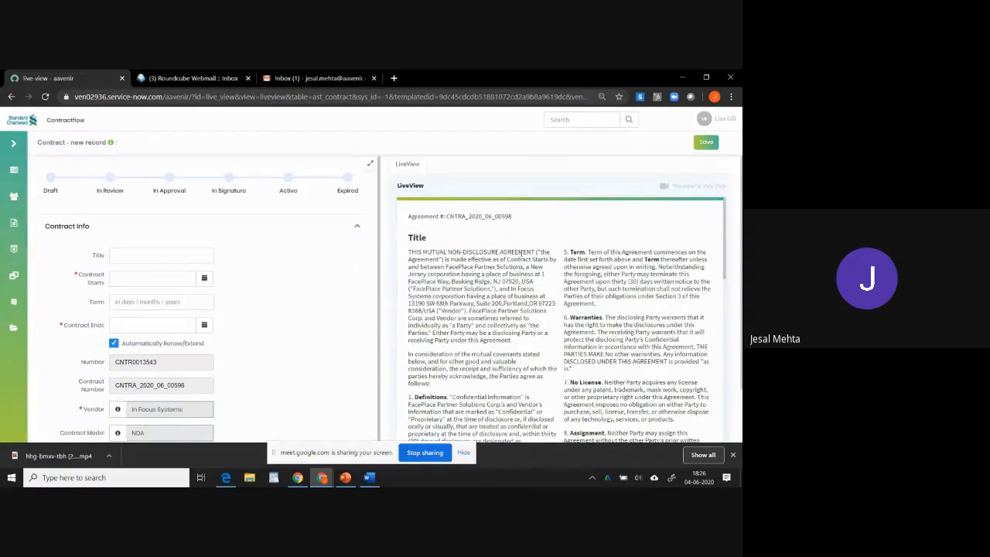
Open the smart suggestions of similar contracts for the new record and close them.
{"action": "scroll", "coordinate": [524, 268], "scroll_direction": "down", "scroll_amount": 10}
{"action": "scroll", "coordinate": [523, 269], "scroll_direction": "up", "scroll_amount": 10}
{"action": "left_click", "coordinate": [112, 144]}
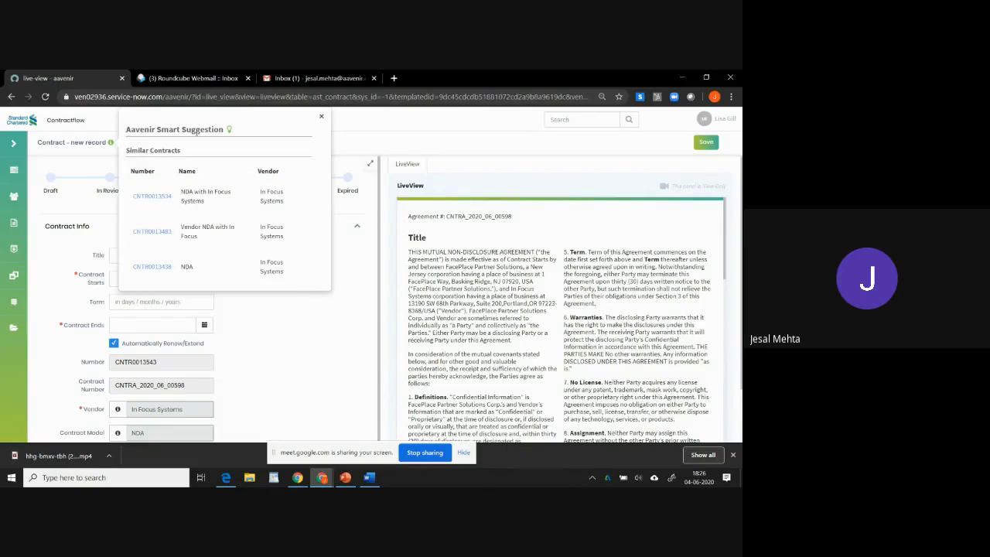
{"action": "left_click_drag", "start_coordinate": [179, 151], "coordinate": [125, 128]}
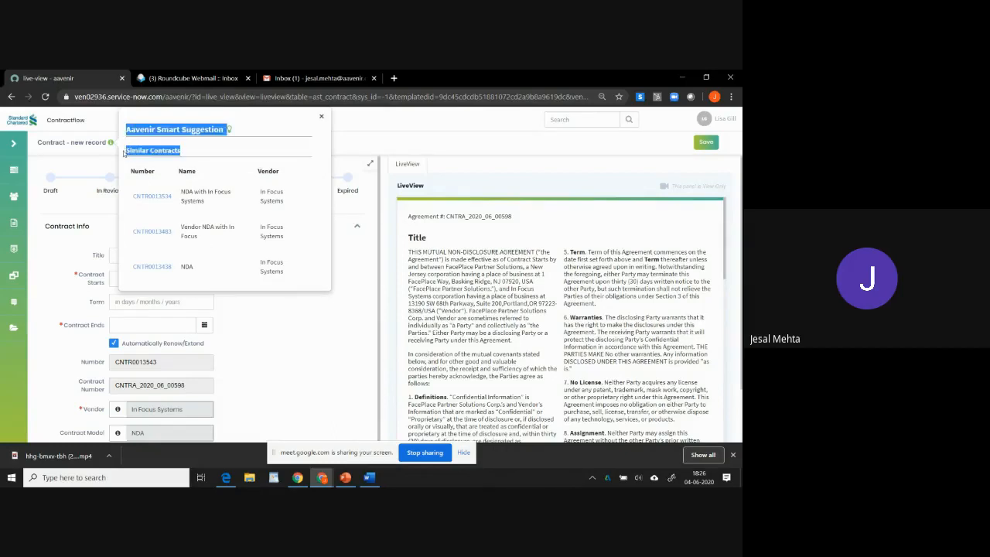
{"action": "left_click", "coordinate": [261, 319]}
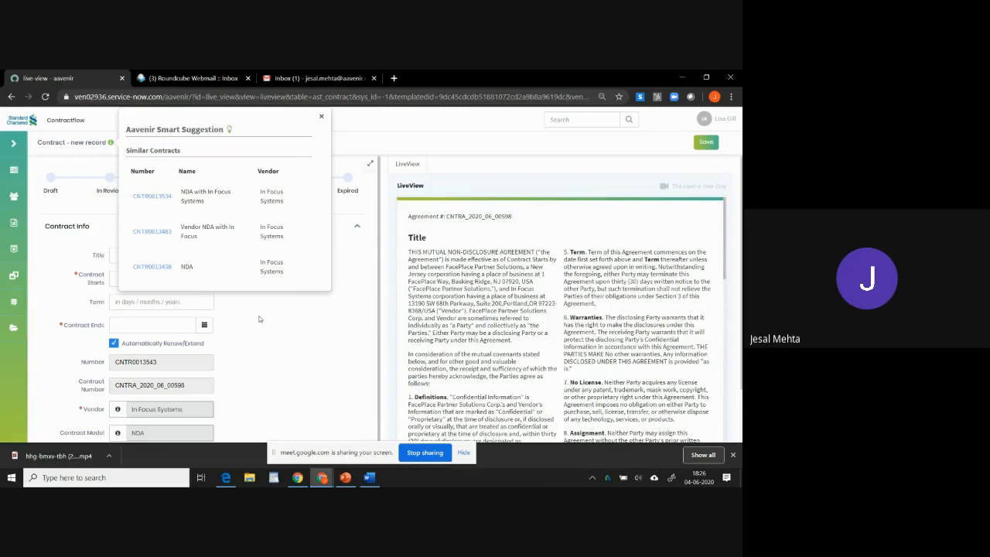
{"action": "left_click", "coordinate": [321, 118]}
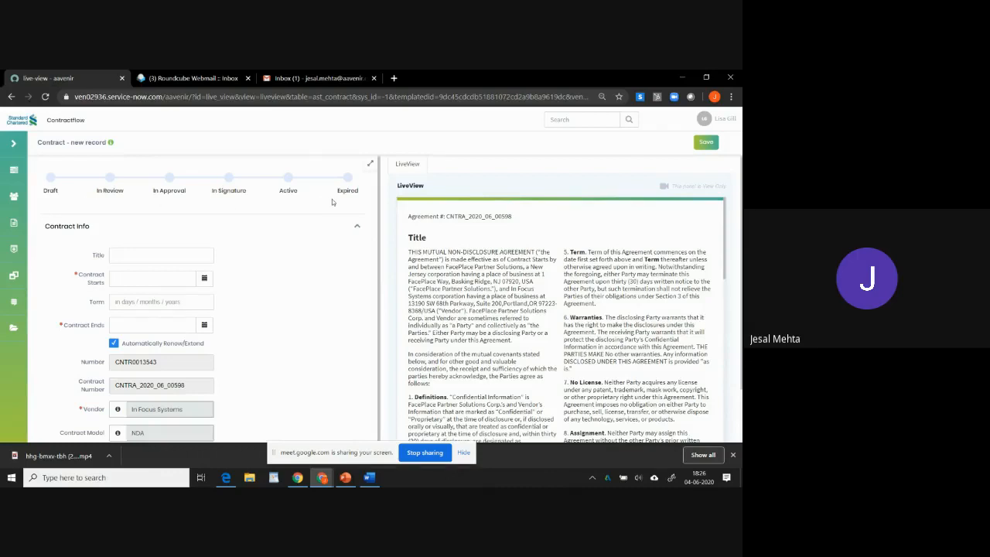
Enter the contract title "NDA with In Focus".
{"action": "left_click", "coordinate": [199, 255]}
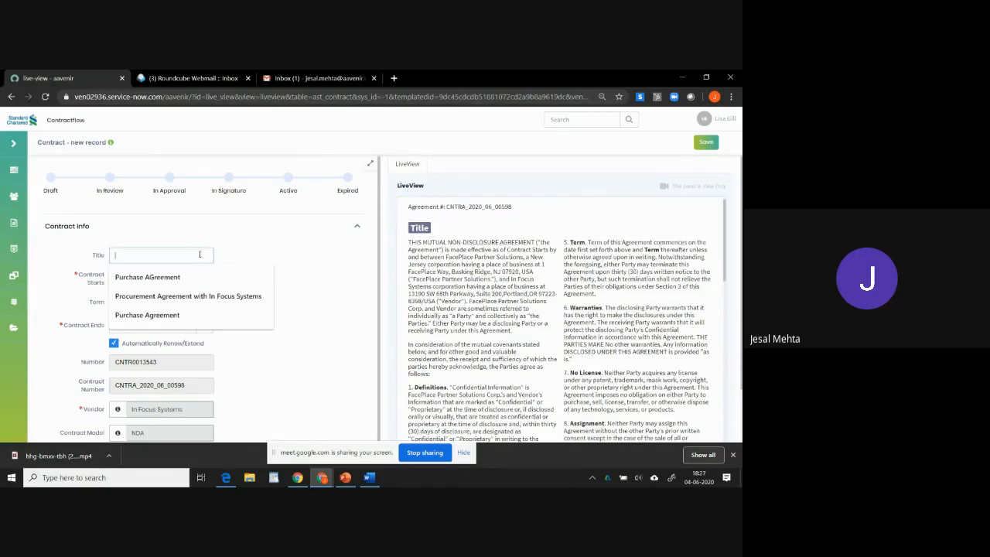
{"action": "type", "text": "NDA with In Focus"}
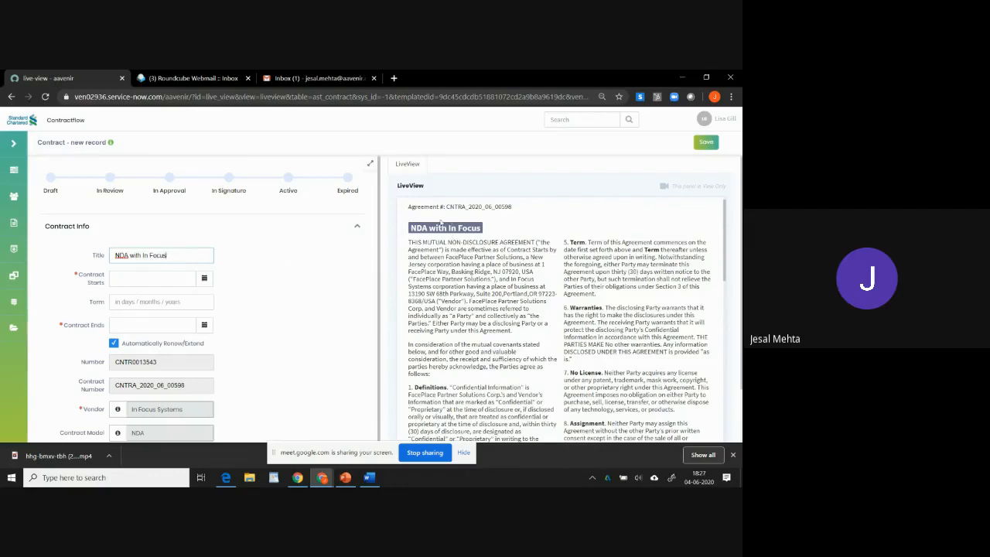
Set the contract start date to 2020-07-01.
{"action": "left_click", "coordinate": [123, 281]}
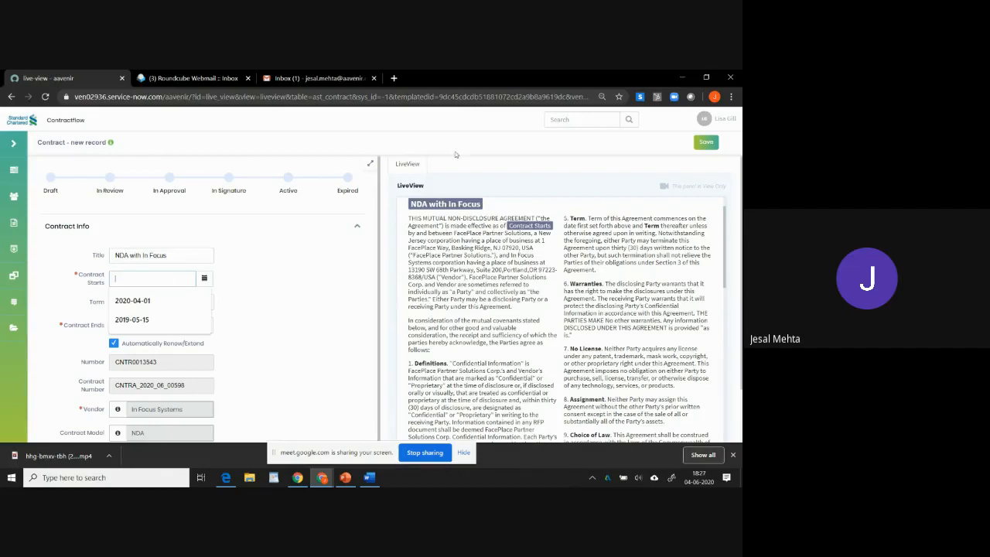
{"action": "left_click", "coordinate": [208, 277]}
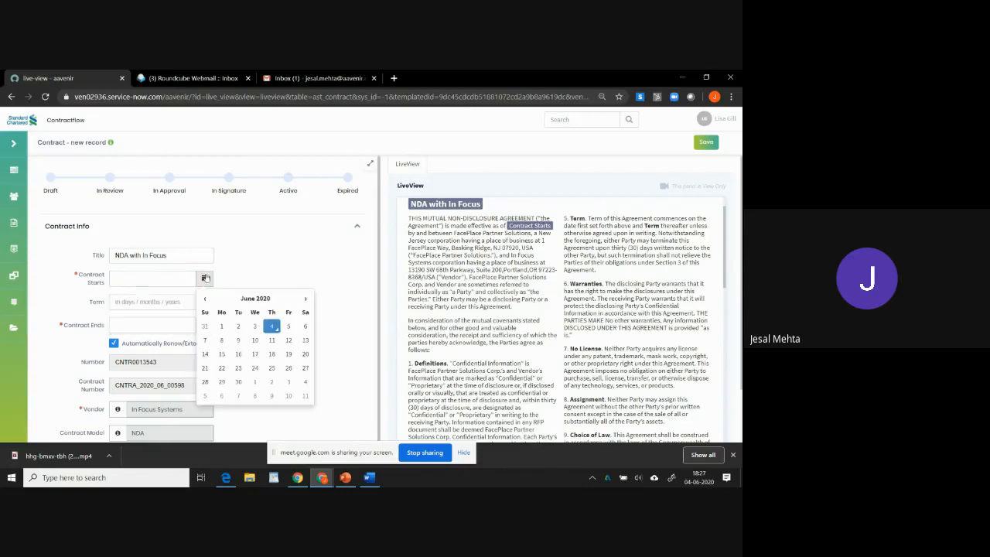
{"action": "left_click", "coordinate": [254, 383]}
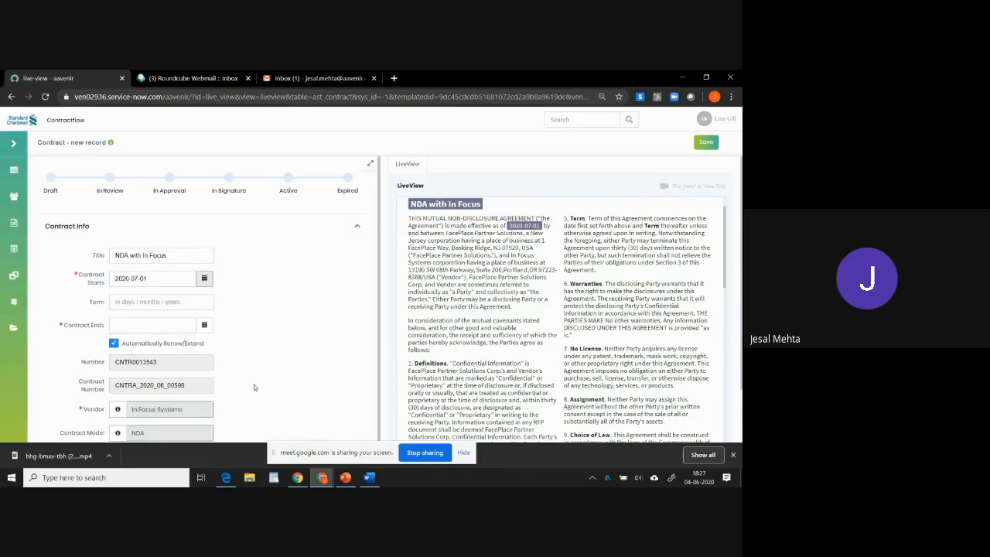
Set the contract term to 3 years.
{"action": "left_click", "coordinate": [196, 301]}
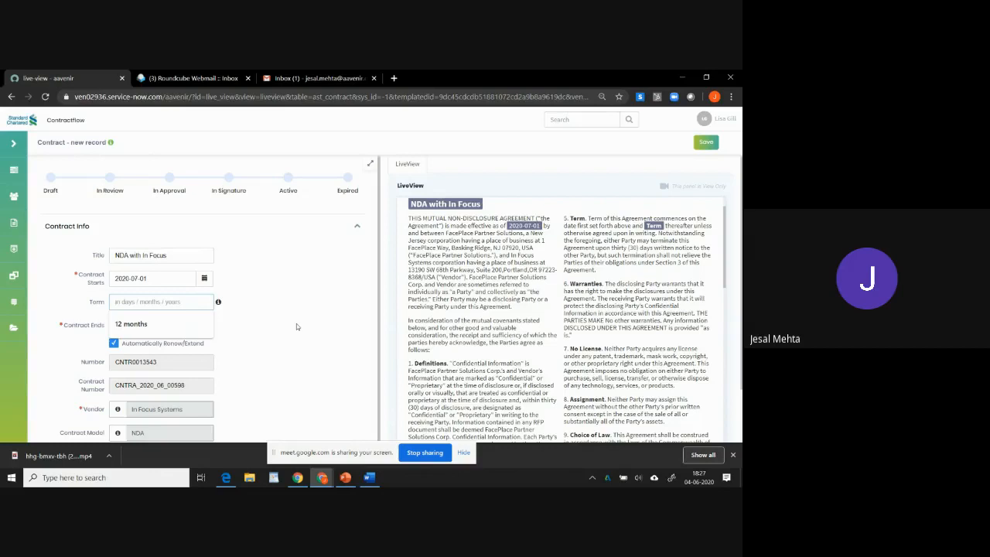
{"action": "left_click", "coordinate": [218, 304]}
{"action": "type", "text": "3 years"}
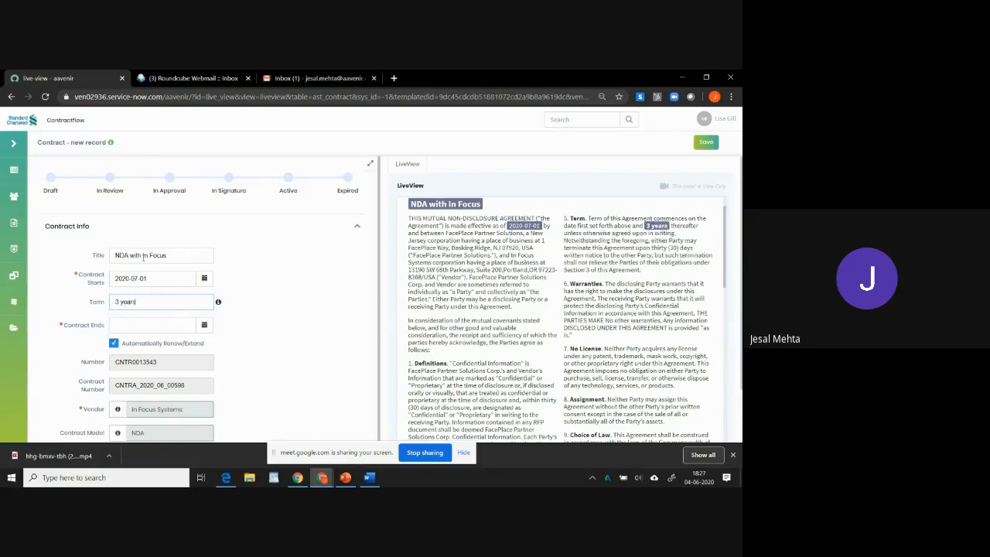
{"action": "left_click", "coordinate": [272, 274]}
{"action": "scroll", "coordinate": [273, 276], "scroll_direction": "down", "scroll_amount": 1}
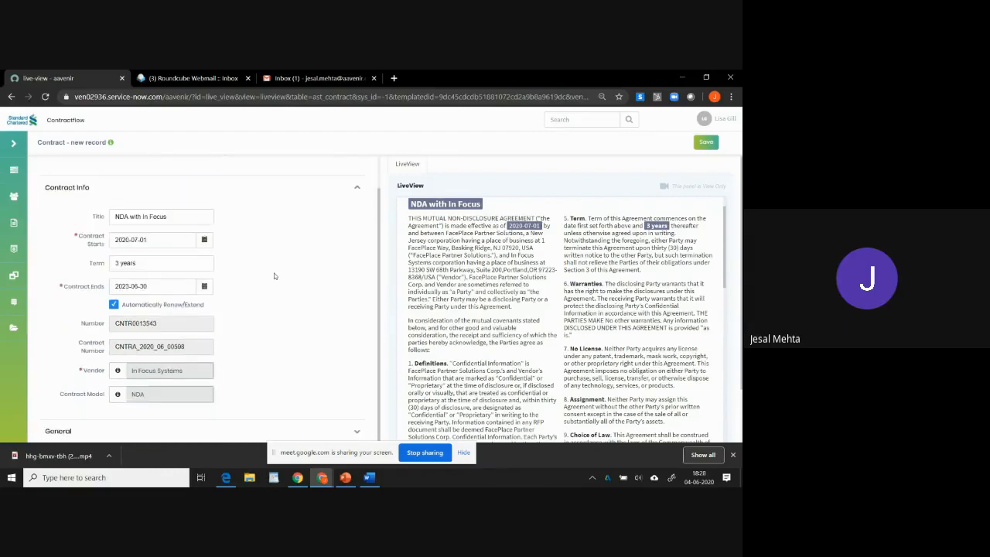
Open the smart insights for the Automatically Renew/Extend option, toggling it off and back on.
{"action": "left_click", "coordinate": [114, 305]}
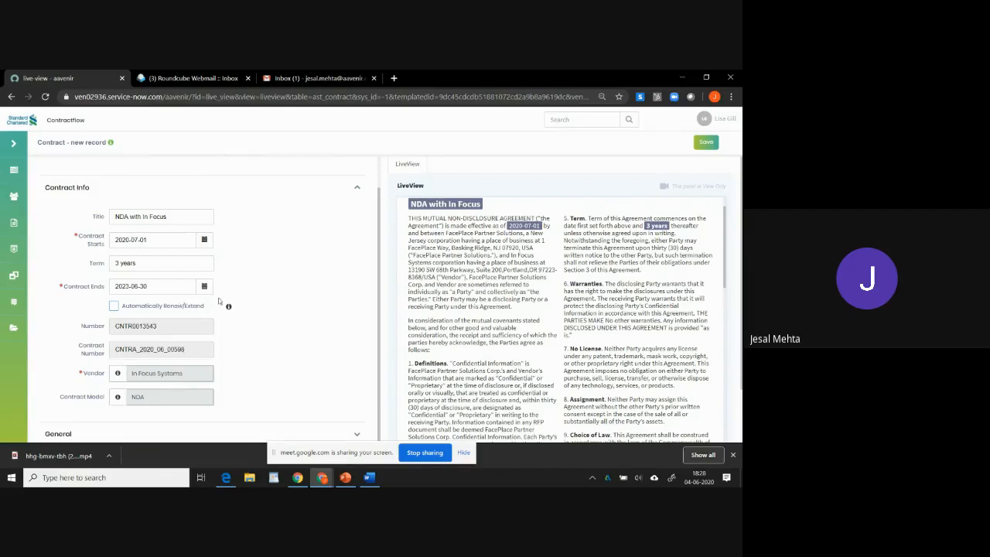
{"action": "left_click", "coordinate": [229, 307]}
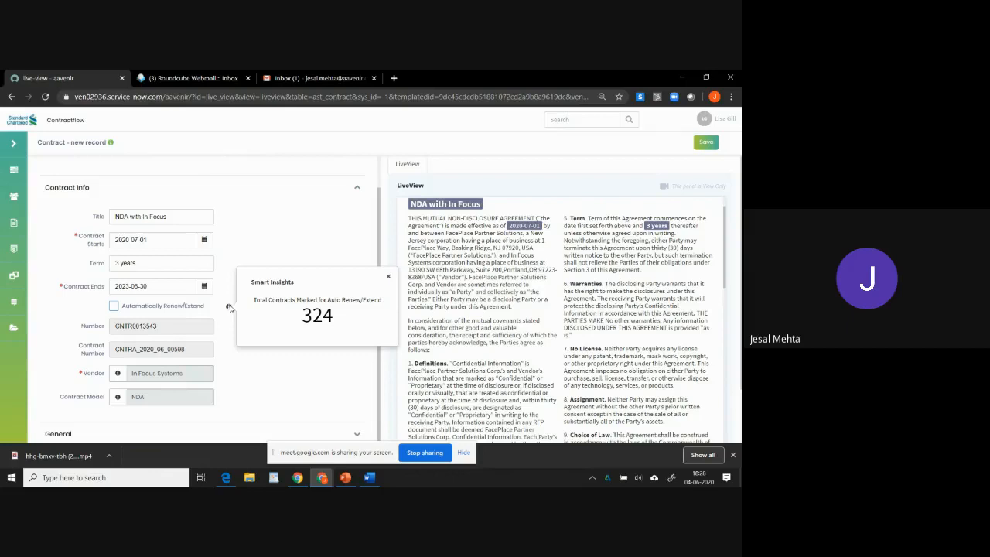
{"action": "left_click", "coordinate": [114, 306]}
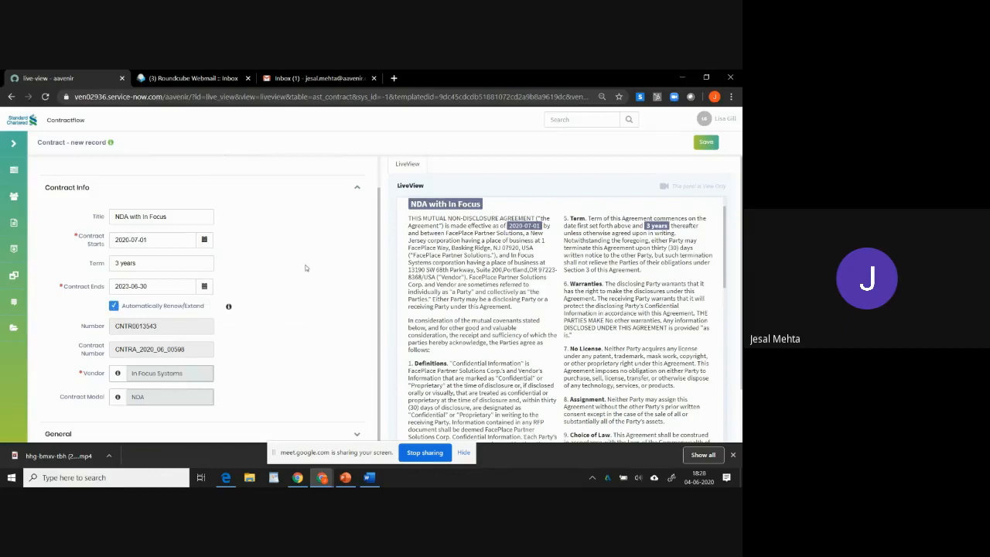
Save the new contract record.
{"action": "left_click", "coordinate": [701, 143]}
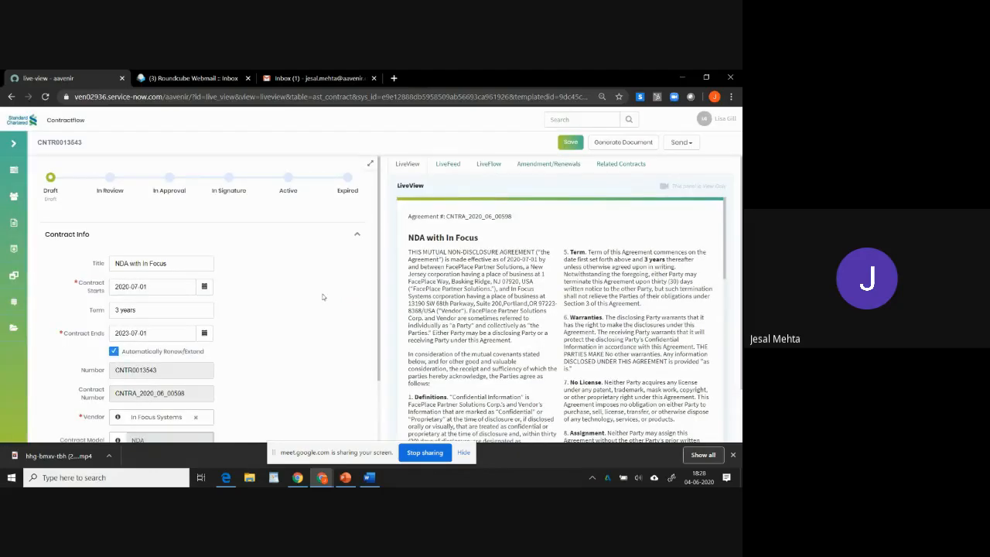
{"action": "scroll", "coordinate": [323, 297], "scroll_direction": "down", "scroll_amount": 2}
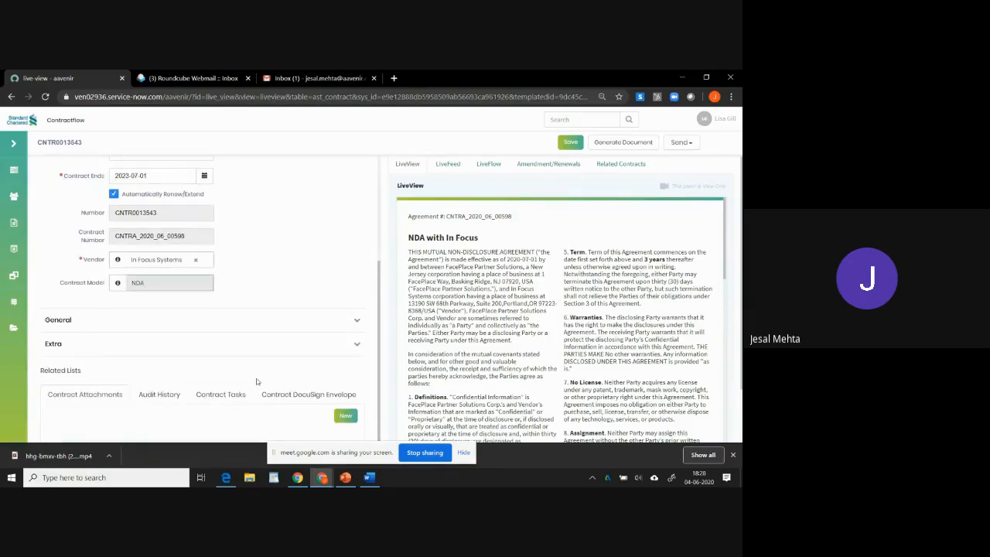
{"action": "scroll", "coordinate": [250, 357], "scroll_direction": "down", "scroll_amount": 1}
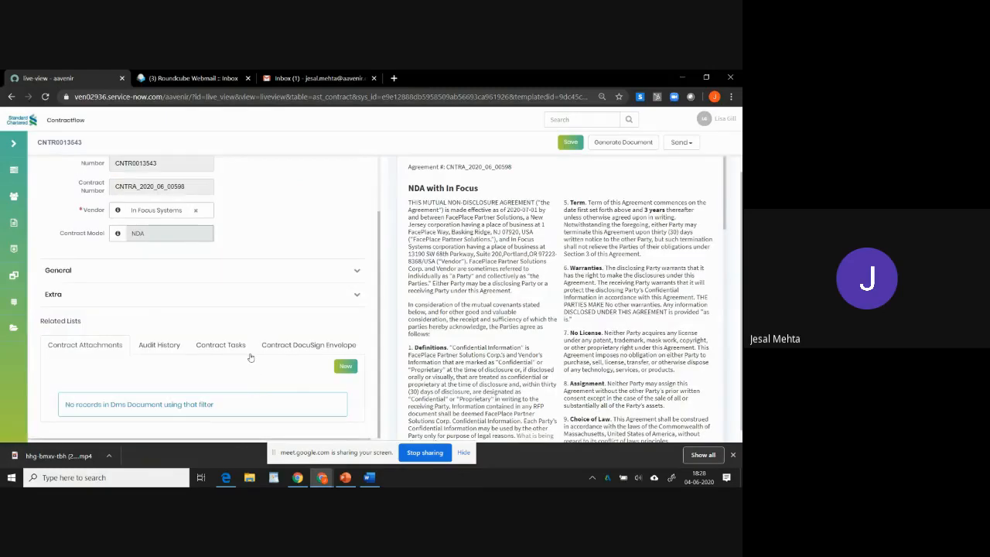
{"action": "scroll", "coordinate": [249, 357], "scroll_direction": "down", "scroll_amount": 1}
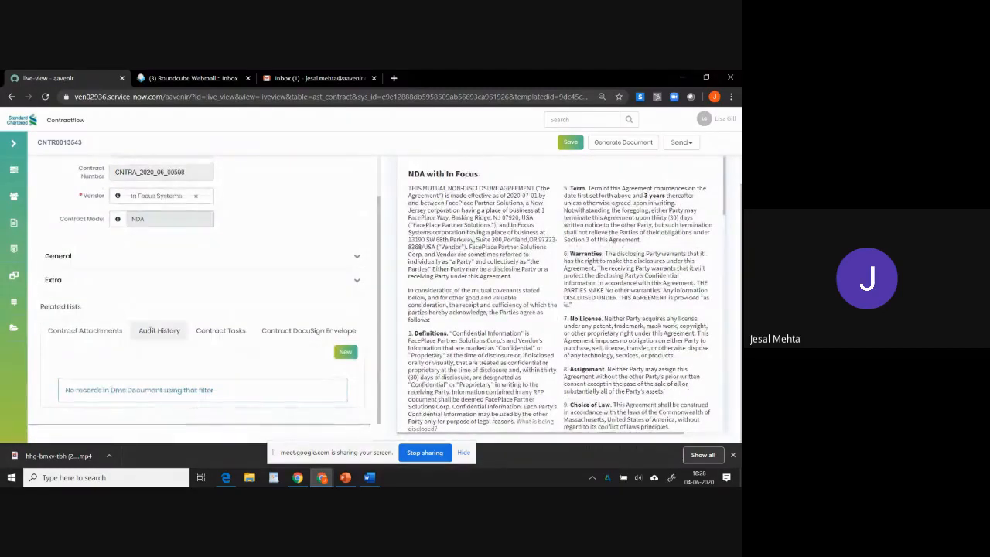
Browse the saved contract's related list tabs and its Related Contracts panel, returning to LiveView.
{"action": "left_click", "coordinate": [159, 330]}
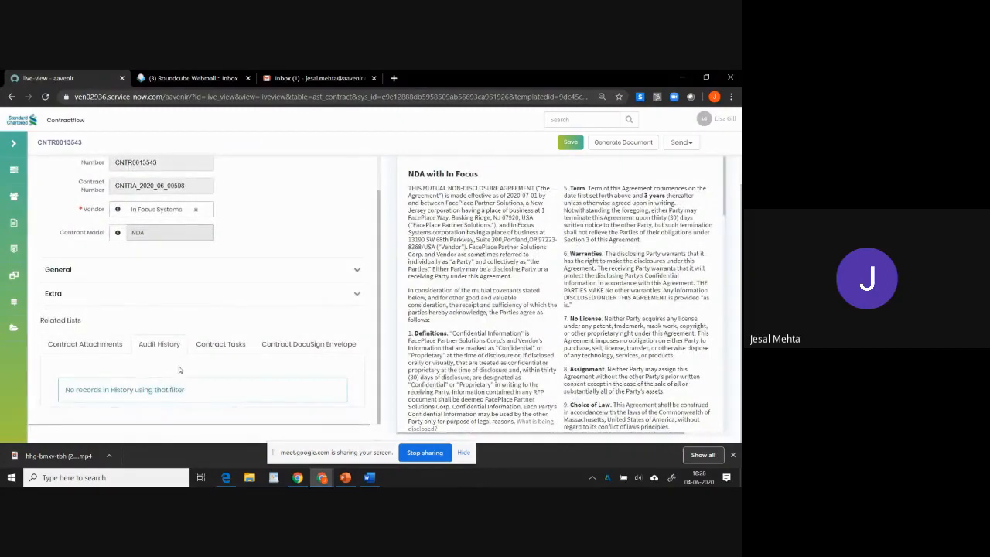
{"action": "left_click", "coordinate": [216, 348]}
{"action": "left_click", "coordinate": [297, 346]}
{"action": "scroll", "coordinate": [267, 303], "scroll_direction": "up", "scroll_amount": 5}
{"action": "scroll", "coordinate": [520, 287], "scroll_direction": "up", "scroll_amount": 2}
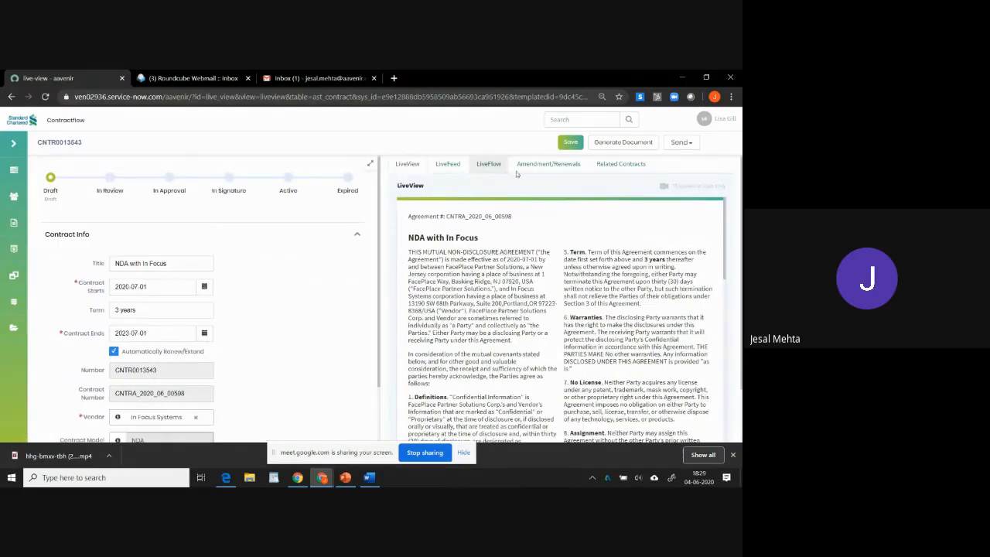
{"action": "left_click", "coordinate": [609, 164]}
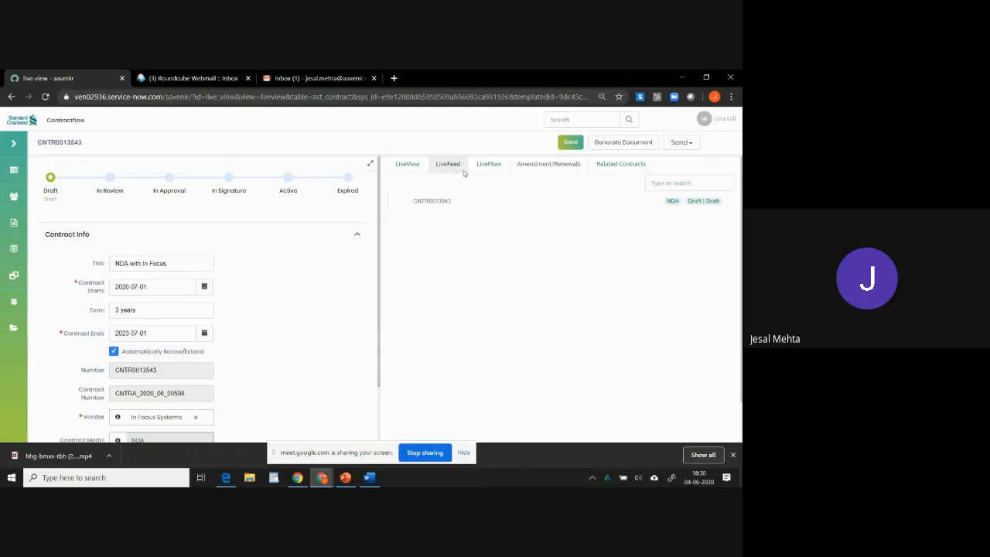
{"action": "left_click", "coordinate": [421, 163]}
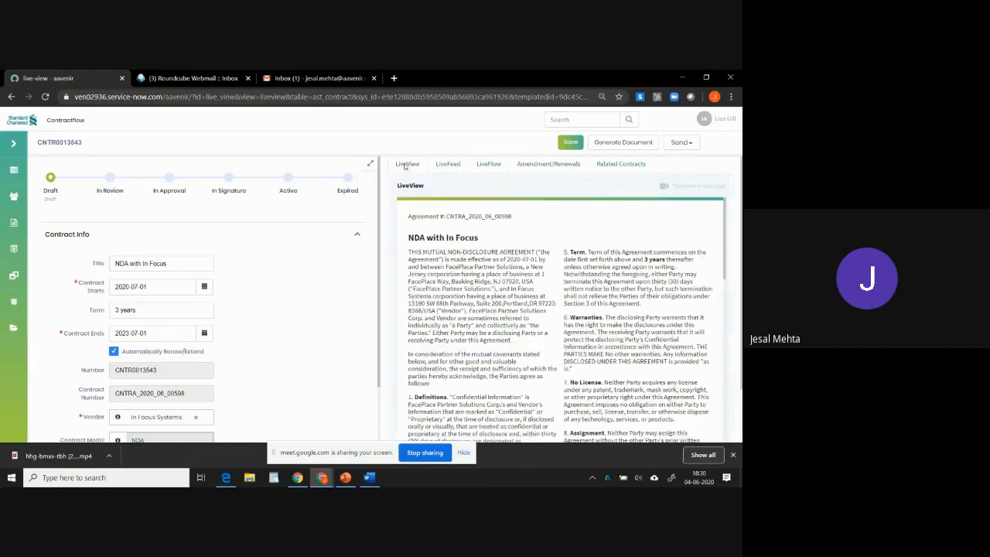
Generate the contract document from the template.
{"action": "left_click", "coordinate": [607, 145]}
{"action": "scroll", "coordinate": [255, 312], "scroll_direction": "down", "scroll_amount": 2}
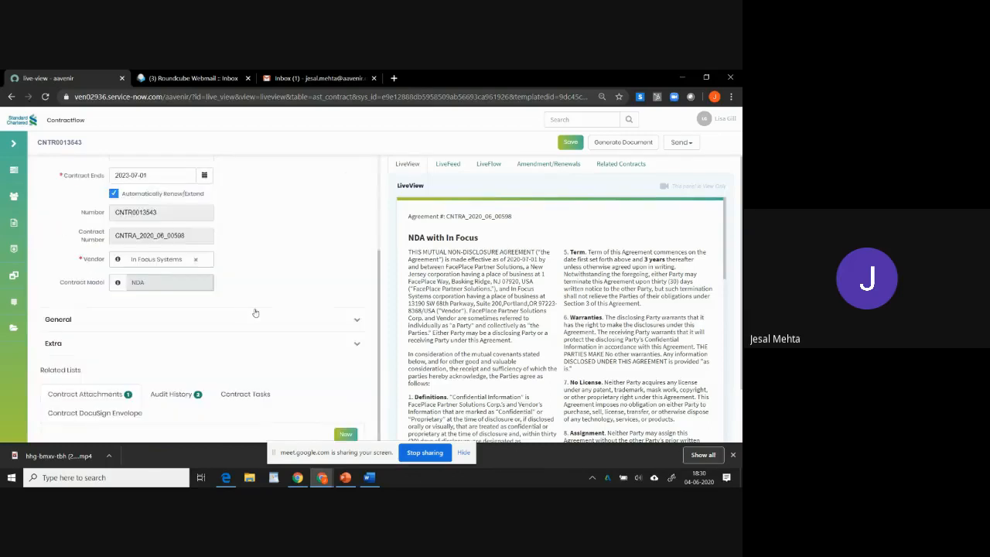
{"action": "scroll", "coordinate": [255, 313], "scroll_direction": "down", "scroll_amount": 1}
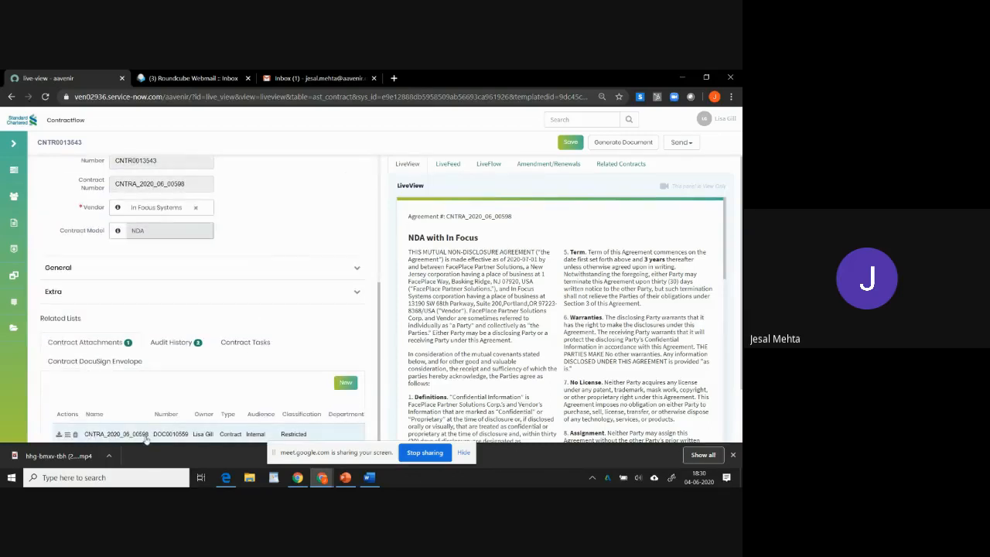
View all revisions of the generated contract attachment and close the list.
{"action": "left_click", "coordinate": [67, 434]}
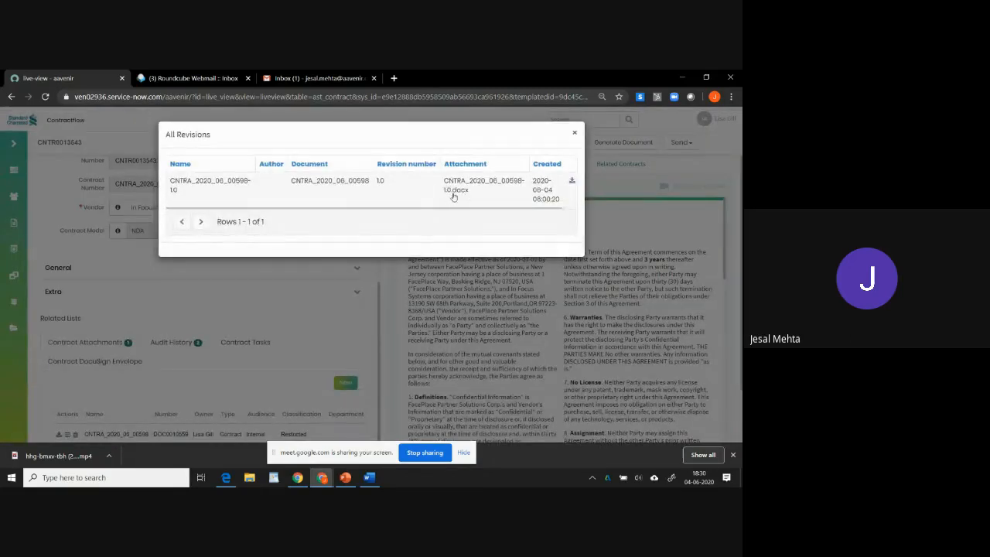
{"action": "left_click", "coordinate": [575, 133]}
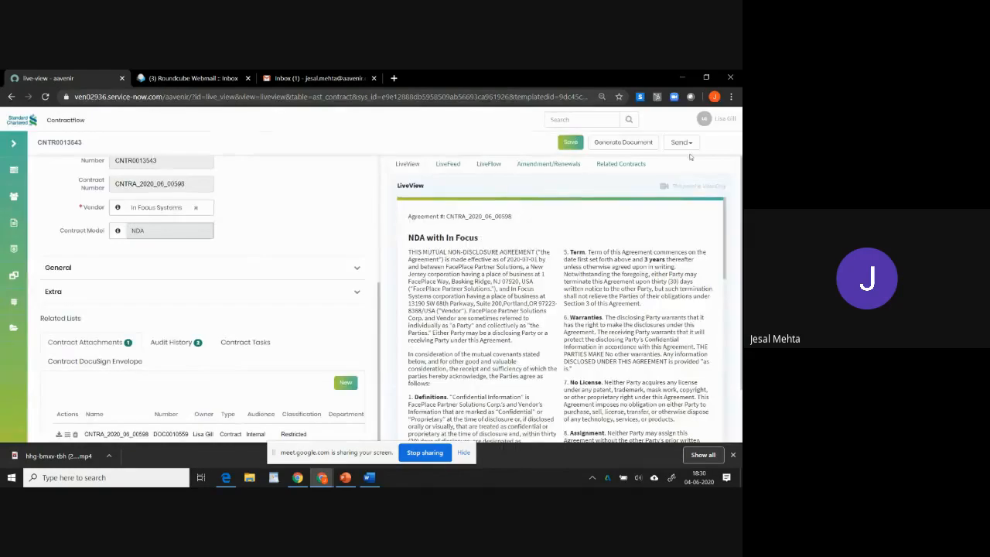
{"action": "left_click", "coordinate": [690, 145]}
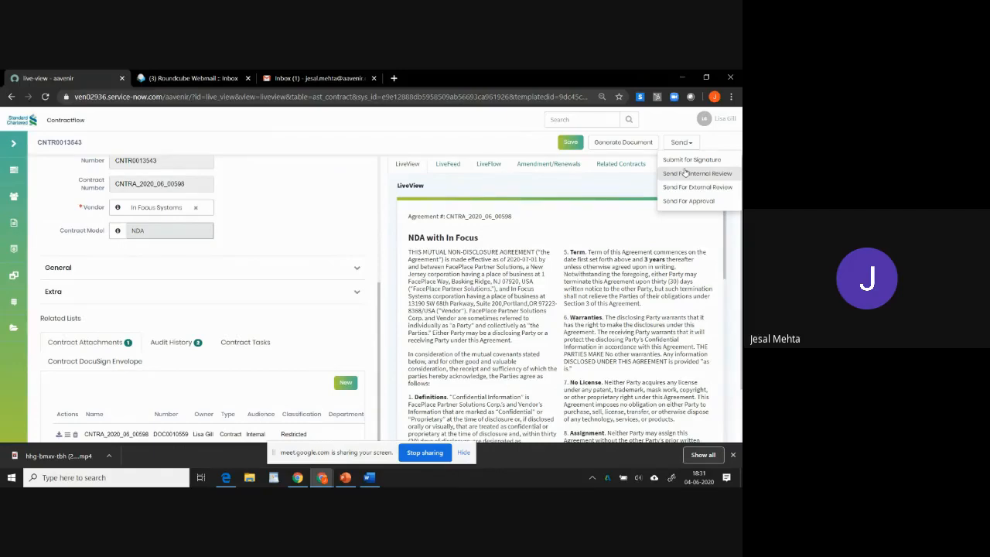
{"action": "left_click", "coordinate": [566, 316]}
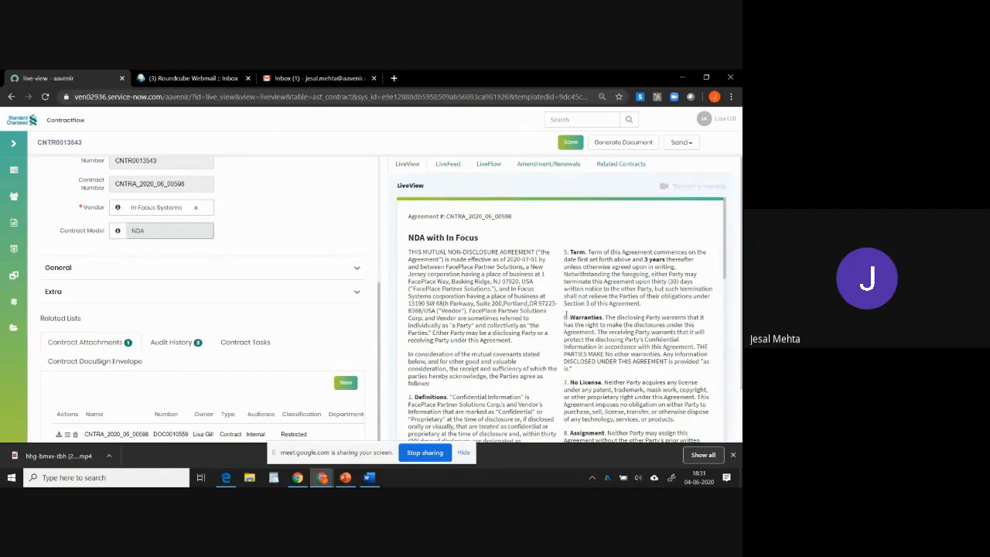
{"action": "left_click_drag", "start_coordinate": [565, 316], "coordinate": [602, 375]}
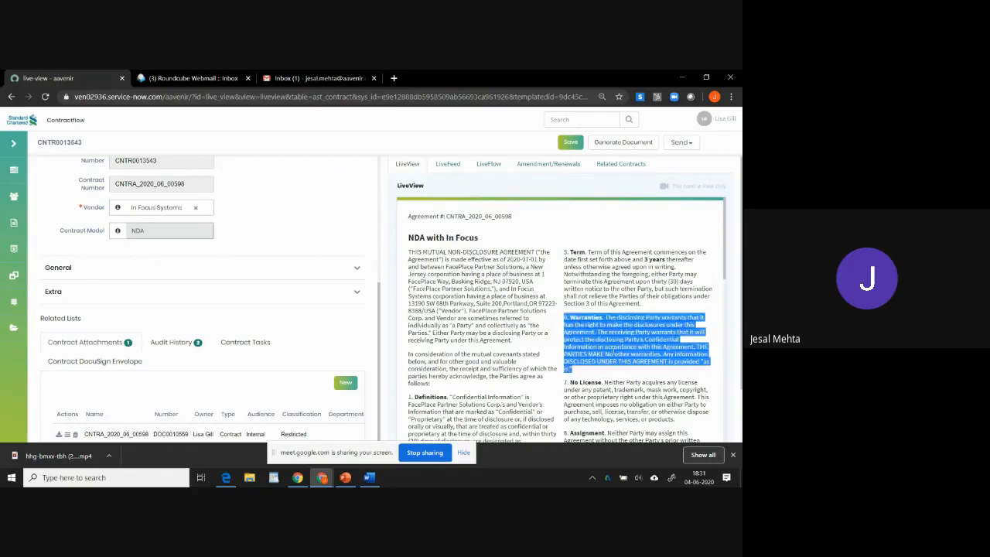
{"action": "right_click", "coordinate": [613, 344]}
{"action": "left_click", "coordinate": [552, 321]}
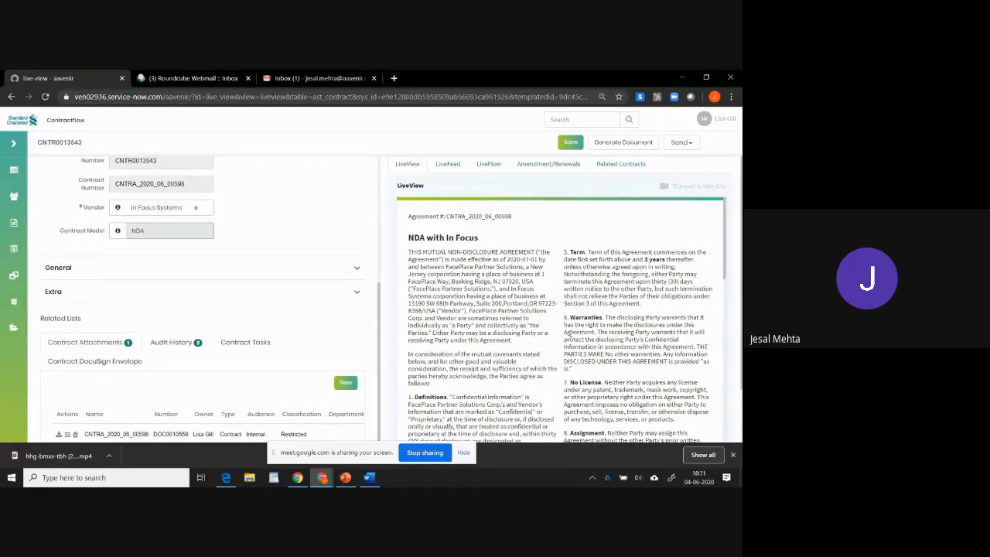
Open Send for External Review and add the external reviewer contact as the recipient.
{"action": "left_click", "coordinate": [690, 145]}
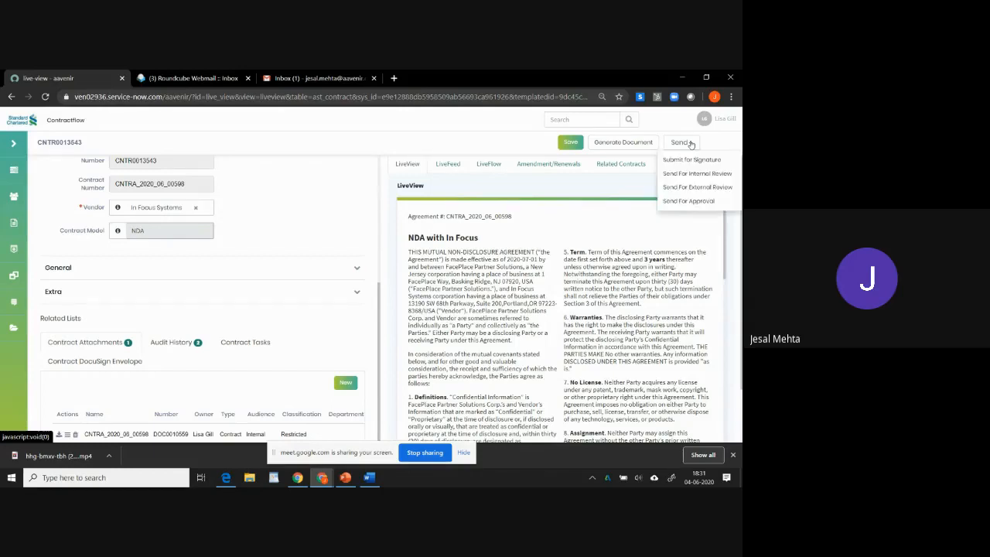
{"action": "left_click", "coordinate": [685, 187]}
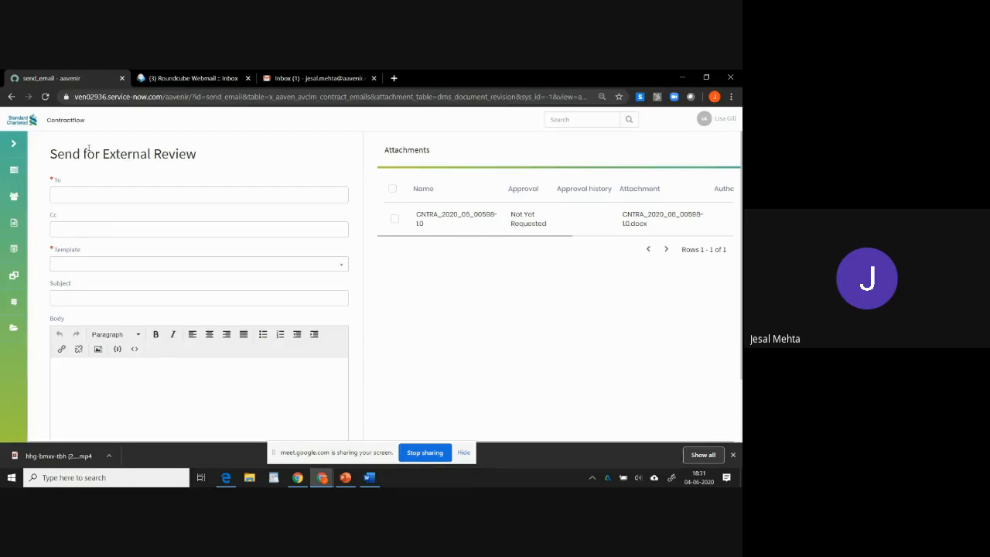
{"action": "left_click", "coordinate": [86, 200]}
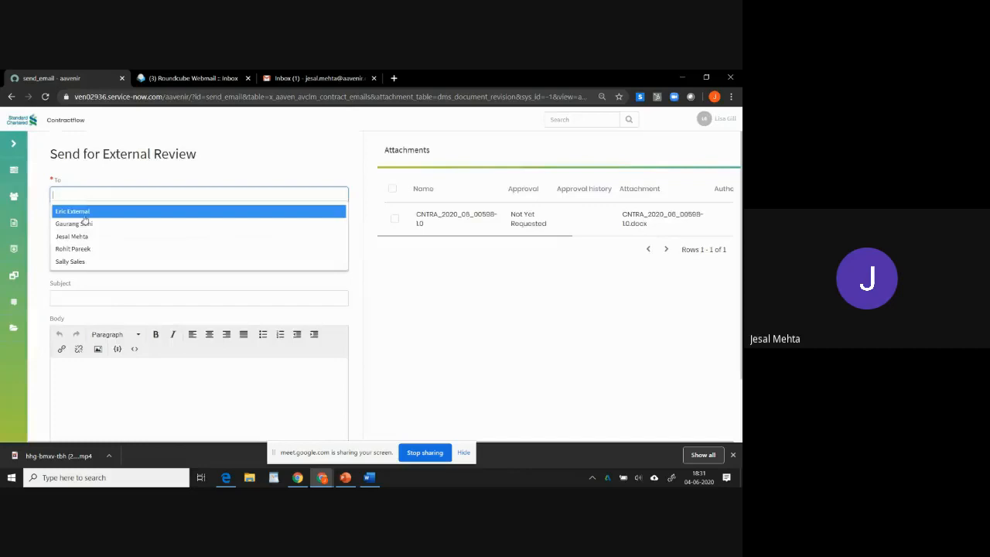
{"action": "left_click", "coordinate": [84, 213]}
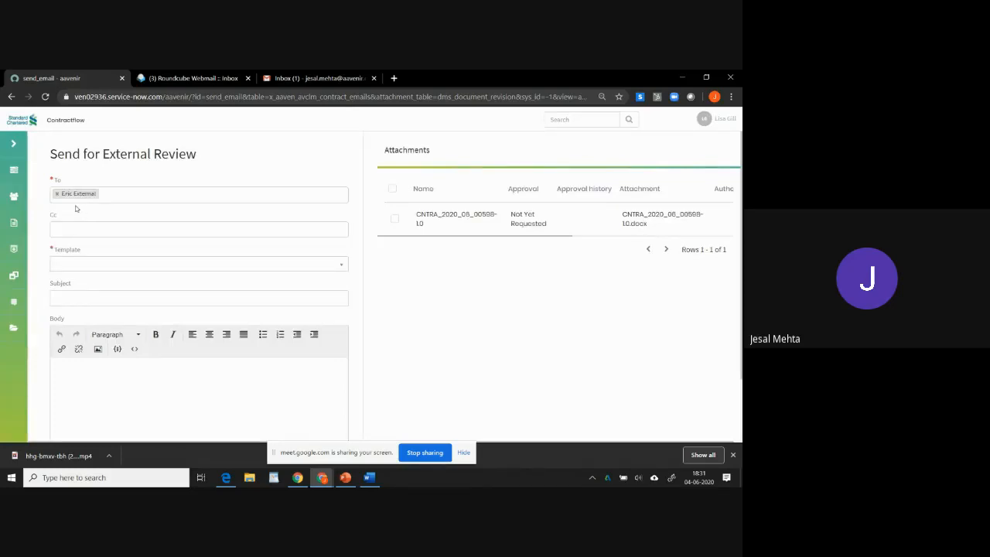
Select the External Review email template and review the generated message body.
{"action": "left_click", "coordinate": [273, 264]}
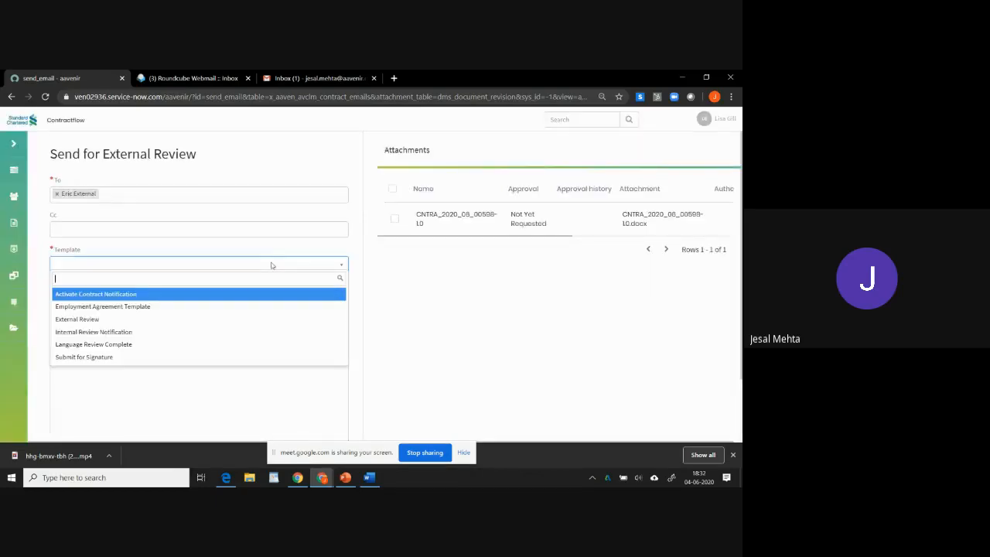
{"action": "left_click", "coordinate": [121, 319]}
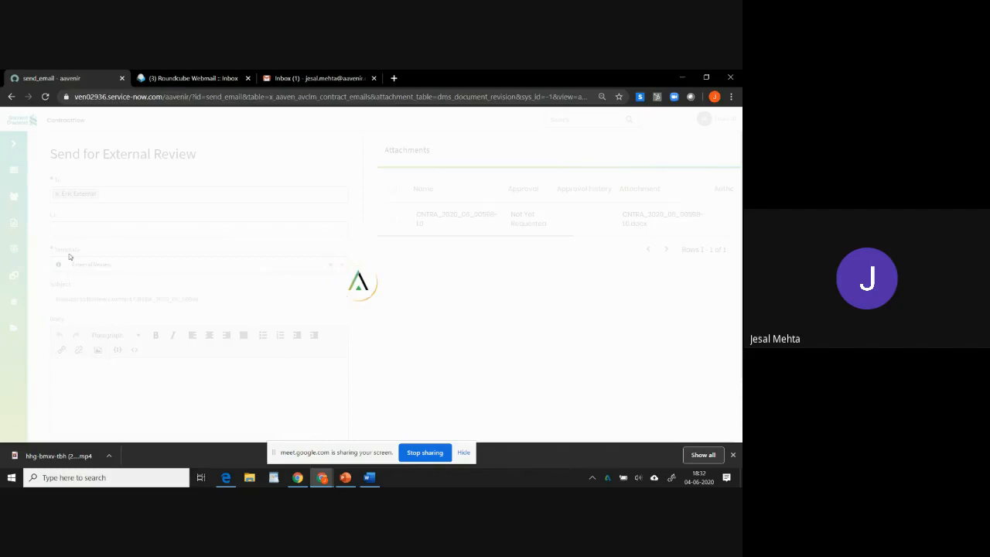
{"action": "scroll", "coordinate": [176, 395], "scroll_direction": "down", "scroll_amount": 1}
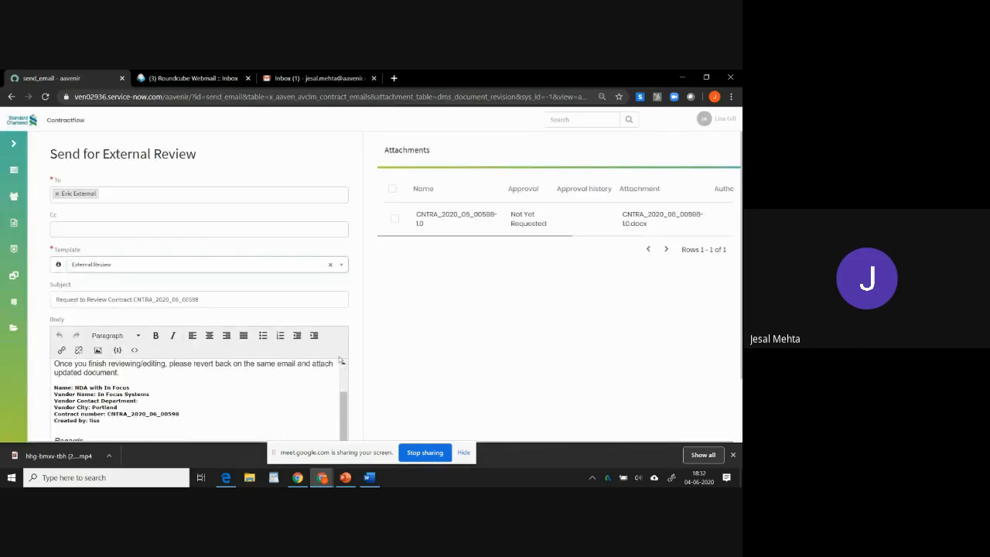
{"action": "scroll", "coordinate": [361, 330], "scroll_direction": "down", "scroll_amount": 2}
{"action": "scroll", "coordinate": [363, 331], "scroll_direction": "up", "scroll_amount": 2}
{"action": "scroll", "coordinate": [362, 333], "scroll_direction": "down", "scroll_amount": 1}
{"action": "scroll", "coordinate": [361, 334], "scroll_direction": "down", "scroll_amount": 2}
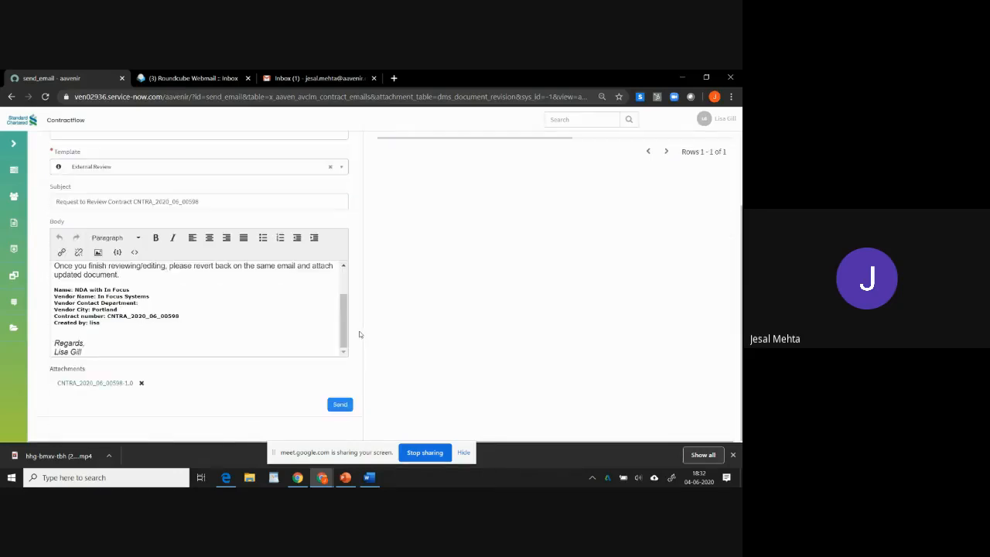
Send the external review email with the contract document attached.
{"action": "left_click", "coordinate": [341, 404]}
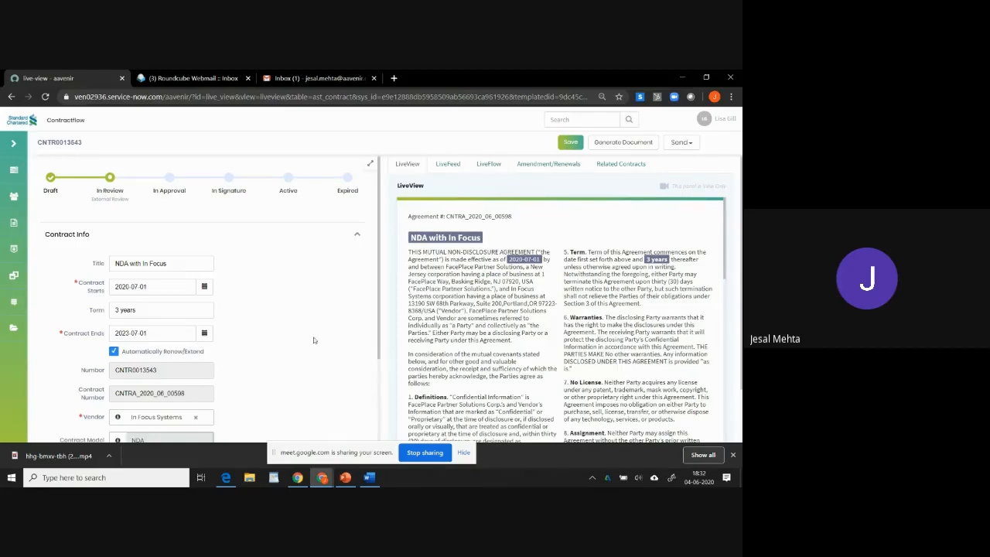
Open the contract's audit history in its related lists and scroll back to the contract details.
{"action": "scroll", "coordinate": [262, 302], "scroll_direction": "down", "scroll_amount": 5}
{"action": "left_click", "coordinate": [166, 342]}
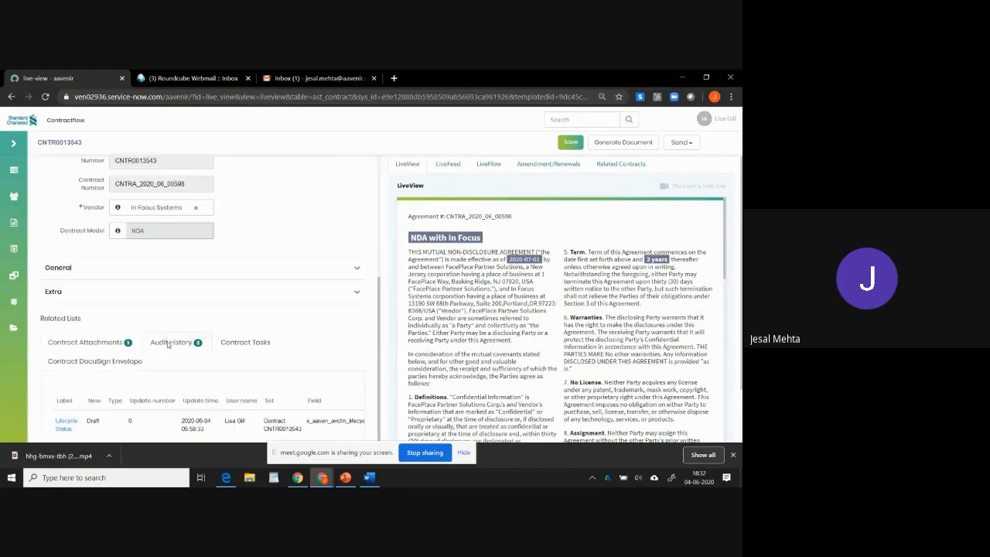
{"action": "scroll", "coordinate": [206, 375], "scroll_direction": "down", "scroll_amount": 1}
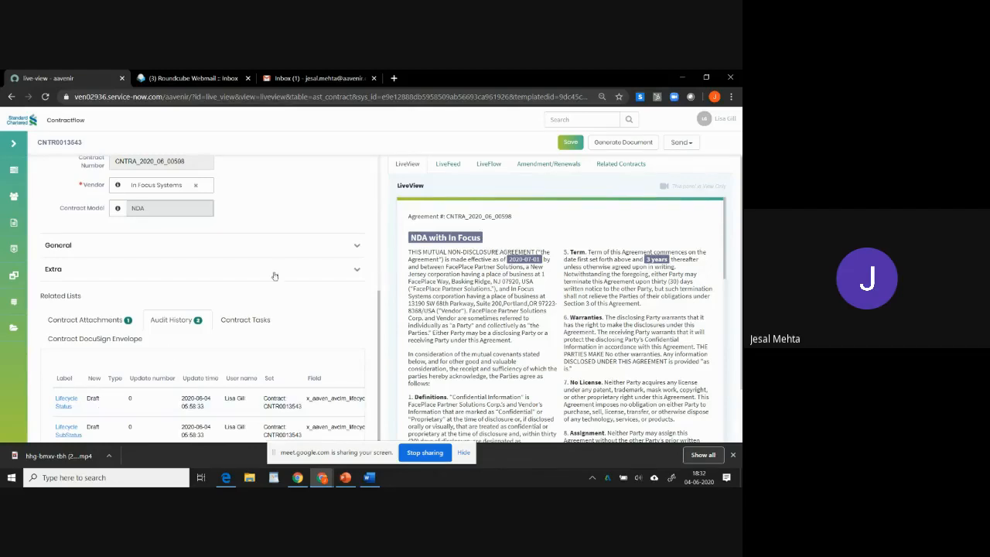
{"action": "scroll", "coordinate": [303, 288], "scroll_direction": "up", "scroll_amount": 1}
{"action": "scroll", "coordinate": [304, 287], "scroll_direction": "up", "scroll_amount": 5}
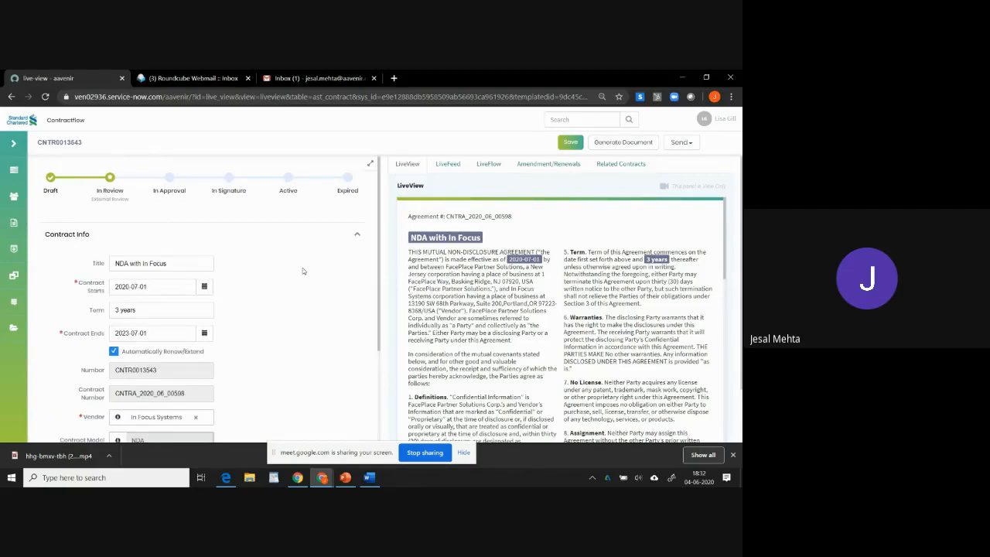
Switch to the reviewer's webmail inbox and open the new Request to Review Contract CNTRA_2020_06_00598 email.
{"action": "key", "text": "alt+Tab"}
{"action": "key", "text": "alt+Tab"}
{"action": "key", "text": "alt+Tab"}
{"action": "key", "text": "alt+Tab"}
{"action": "key", "text": "alt+Tab"}
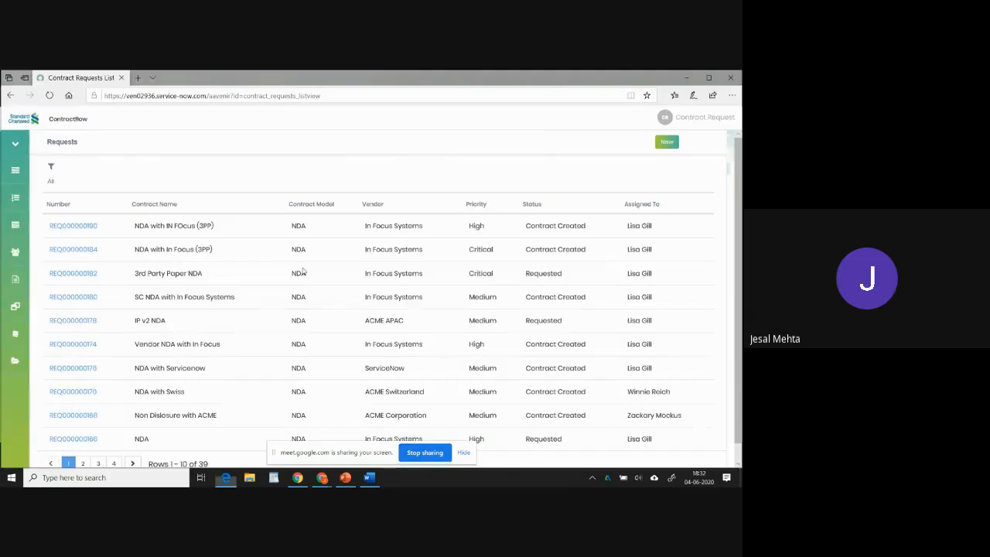
{"action": "key", "text": "alt+Tab"}
{"action": "key", "text": "alt+Tab"}
{"action": "key", "text": "alt+Tab"}
{"action": "key", "text": "alt+Tab"}
{"action": "key", "text": "alt+Tab"}
{"action": "key", "text": "alt+Tab"}
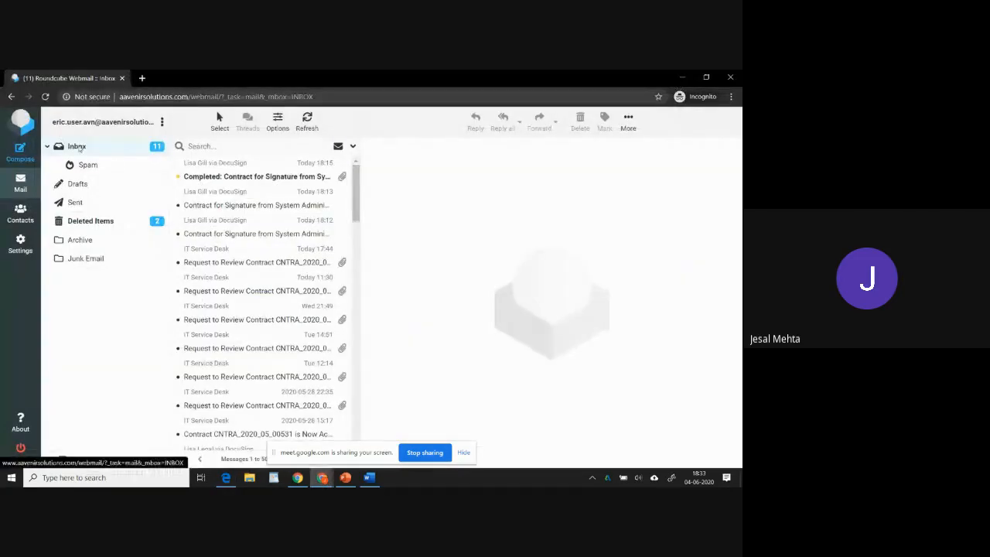
{"action": "left_click", "coordinate": [79, 145]}
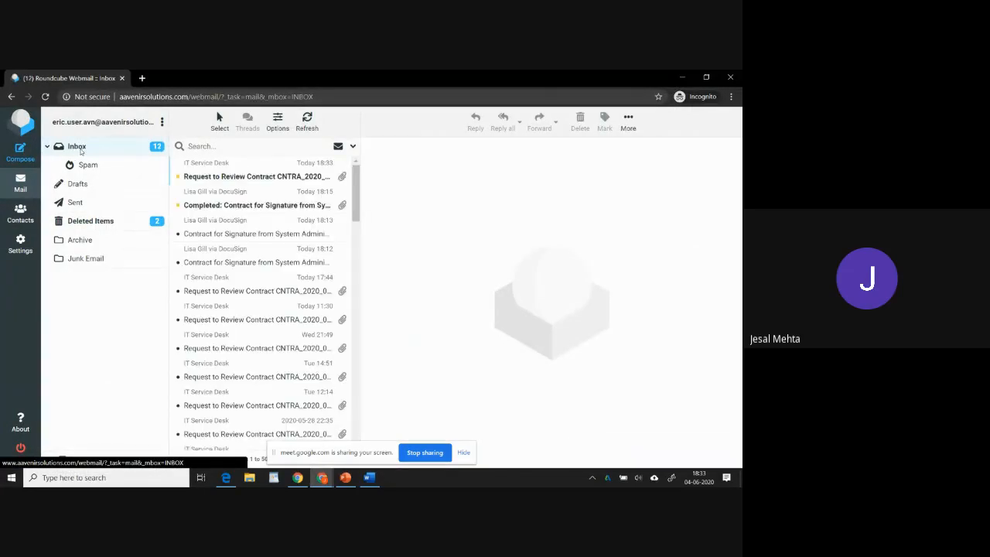
{"action": "left_click", "coordinate": [230, 176]}
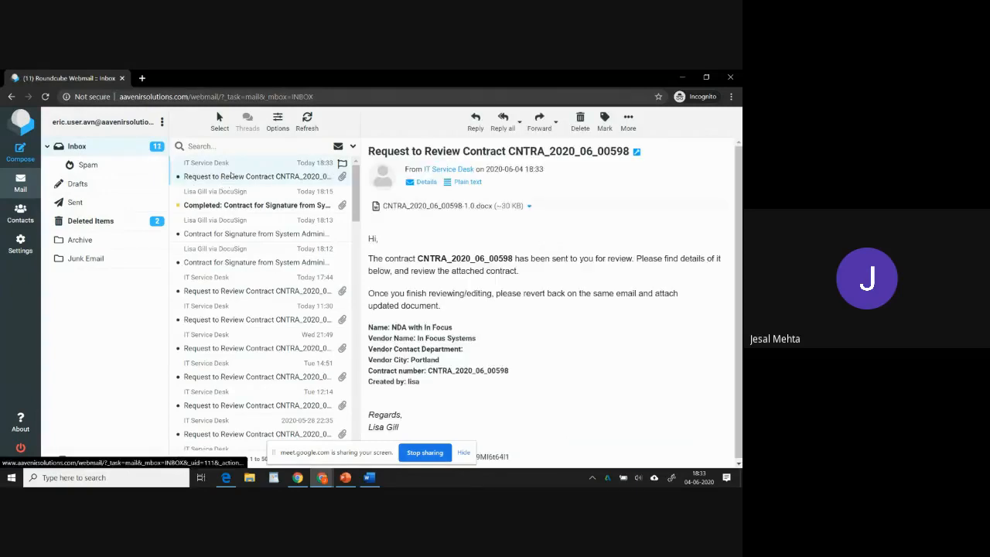
Download the attached CNTRA_2020_06_00598-1.0.docx and open it.
{"action": "left_click", "coordinate": [529, 207]}
{"action": "left_click", "coordinate": [568, 219]}
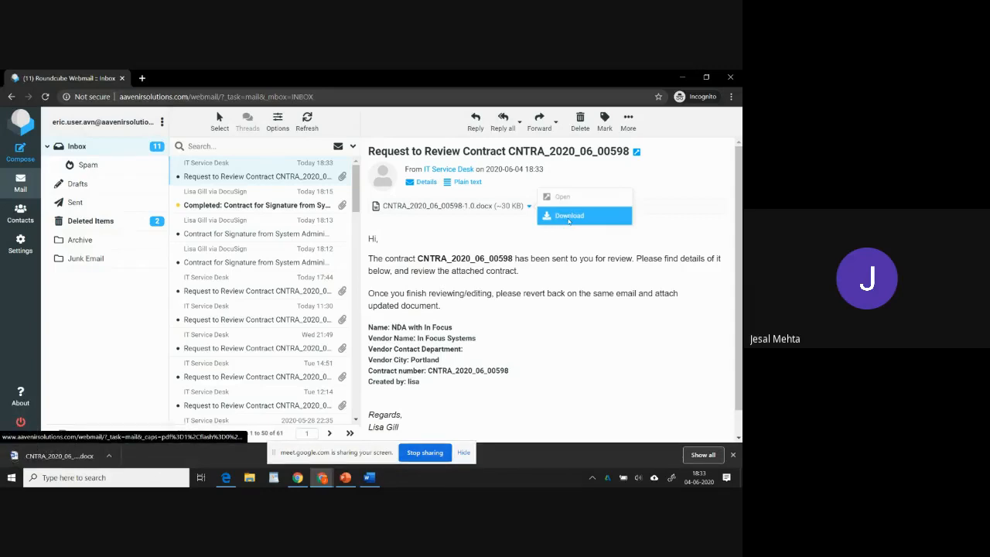
{"action": "left_click", "coordinate": [48, 456]}
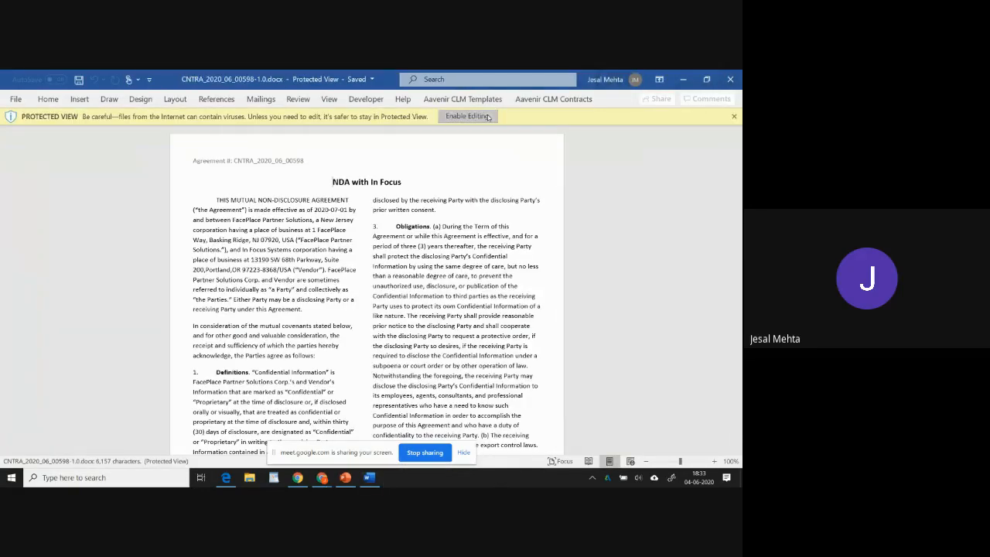
Enable editing of the document and turn on Track Changes.
{"action": "left_click", "coordinate": [485, 115]}
{"action": "left_click", "coordinate": [298, 99]}
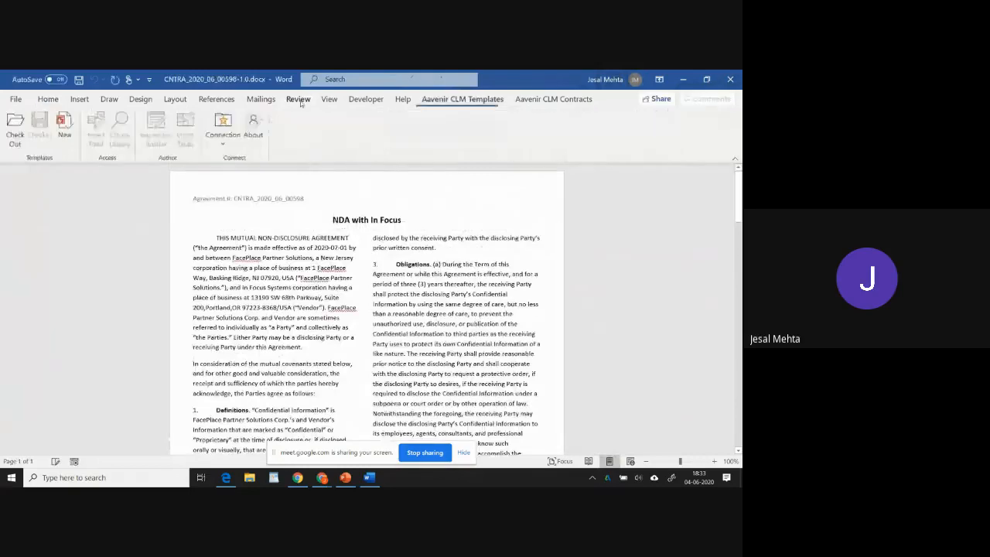
{"action": "left_click", "coordinate": [370, 126]}
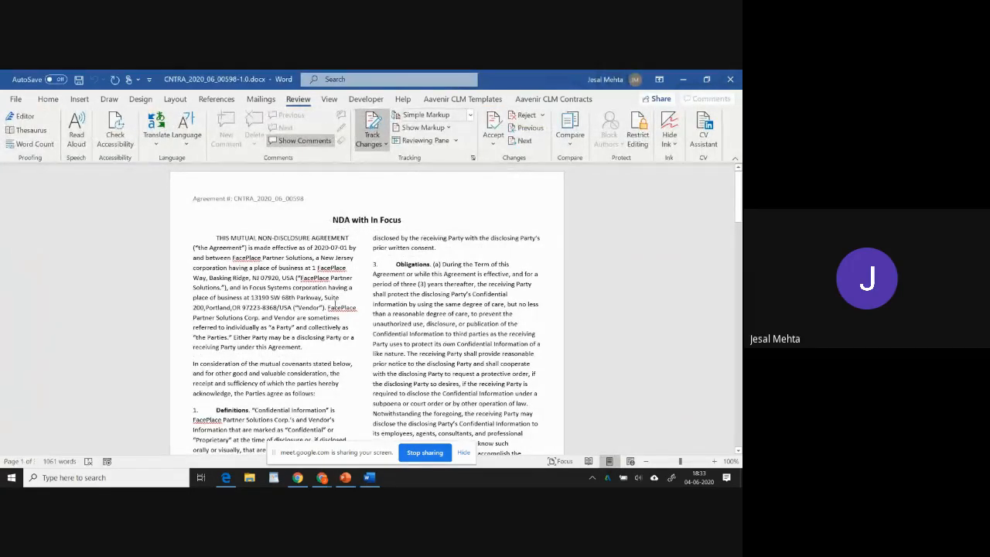
Delete the opening sentence of the Definitions clause.
{"action": "scroll", "coordinate": [334, 304], "scroll_direction": "down", "scroll_amount": 2}
{"action": "scroll", "coordinate": [334, 304], "scroll_direction": "down", "scroll_amount": 1}
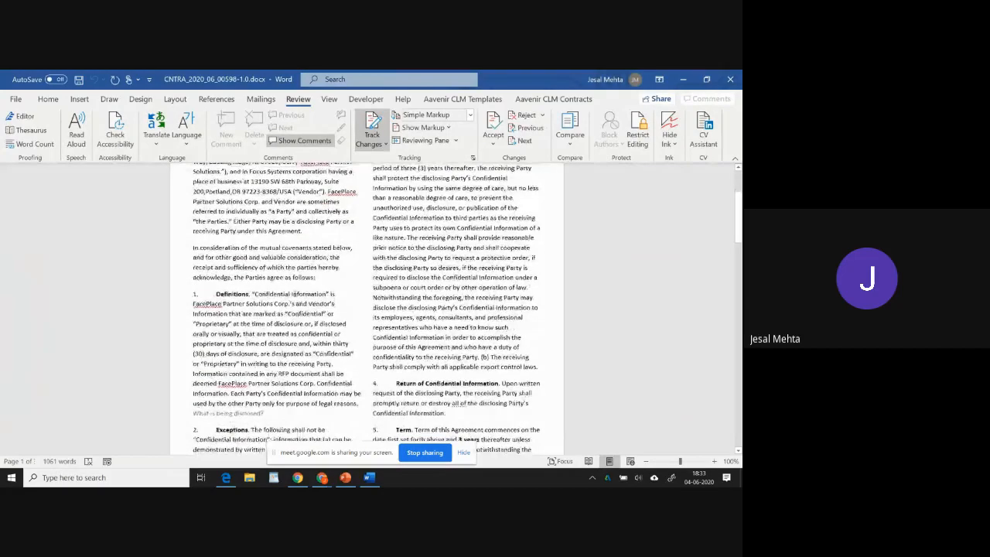
{"action": "left_click_drag", "start_coordinate": [251, 294], "coordinate": [276, 326]}
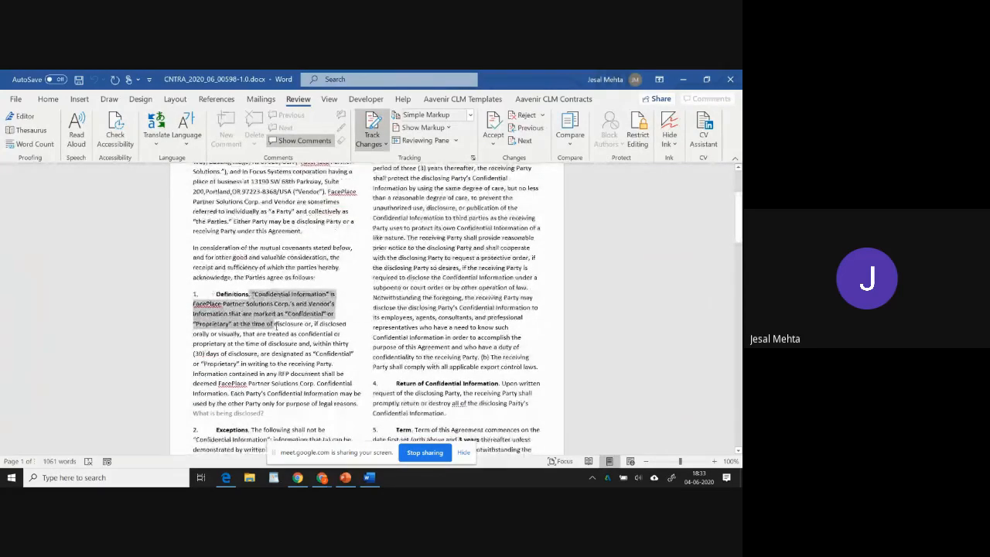
{"action": "key", "text": "Delete"}
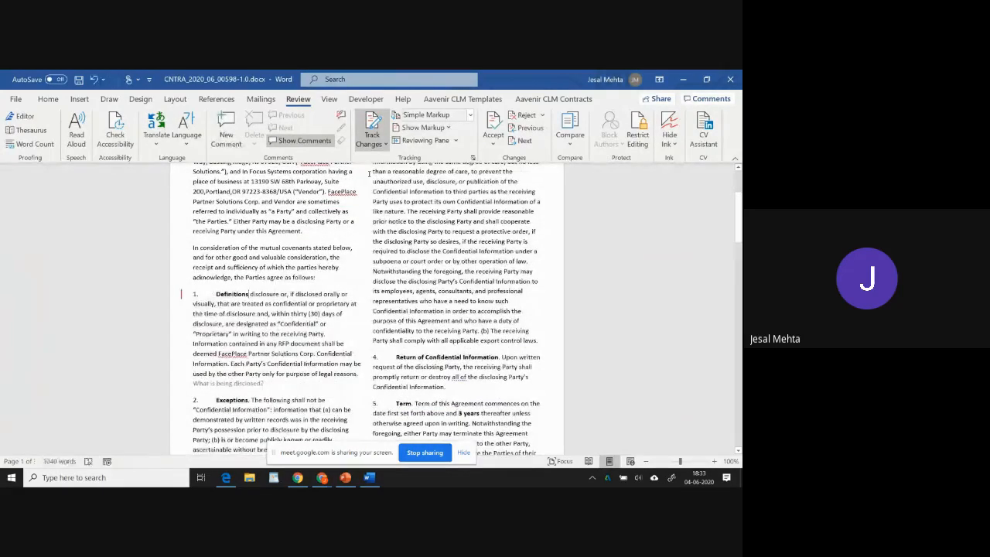
Show all markup and add a new line reading "Added something here..." after the Definitions clause.
{"action": "left_click", "coordinate": [468, 115]}
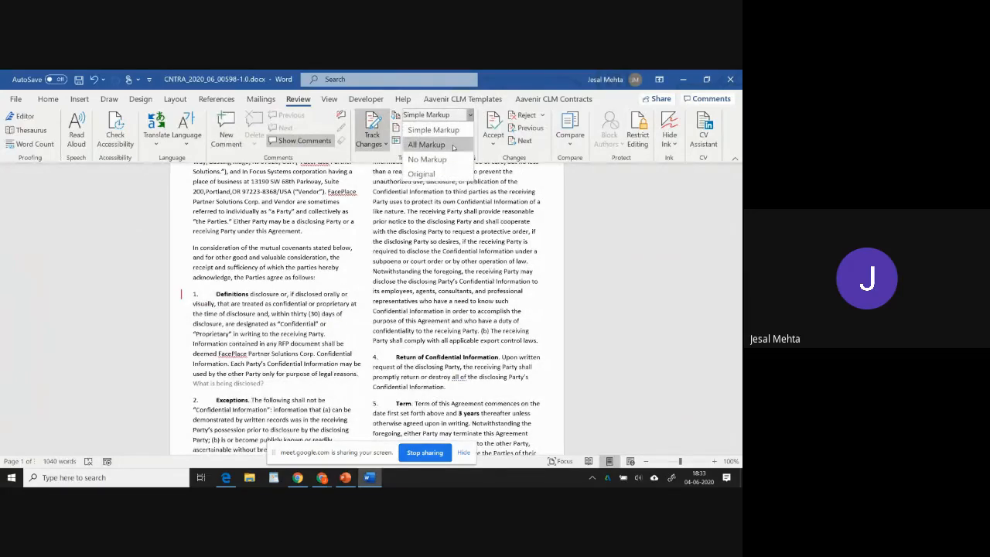
{"action": "left_click", "coordinate": [426, 145]}
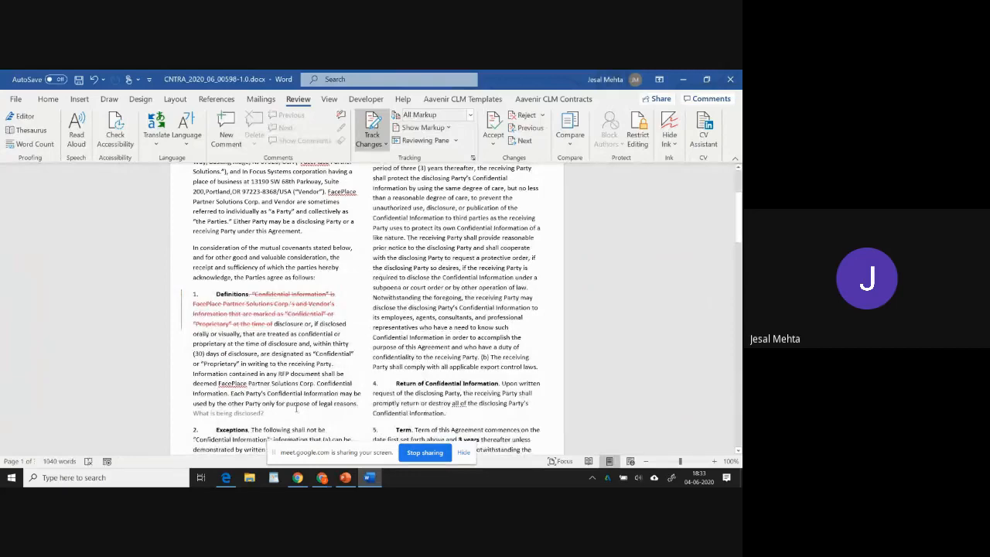
{"action": "key", "text": "Return"}
{"action": "type", "text": "6"}
{"action": "type", "text": "dded something he"}
{"action": "type", "text": "re..."}
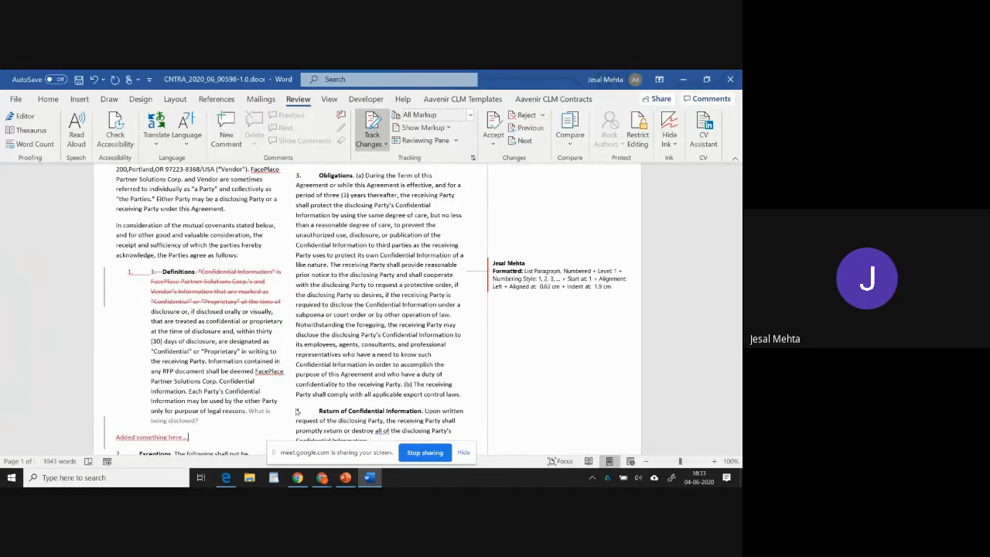
Check the edited document back in with redlines as a minor version.
{"action": "left_click", "coordinate": [56, 277]}
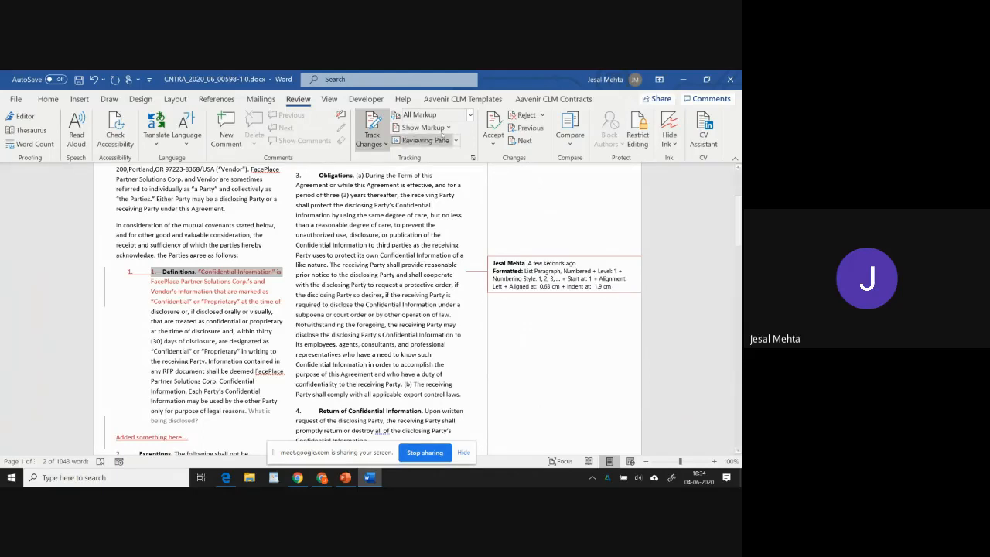
{"action": "left_click", "coordinate": [547, 101]}
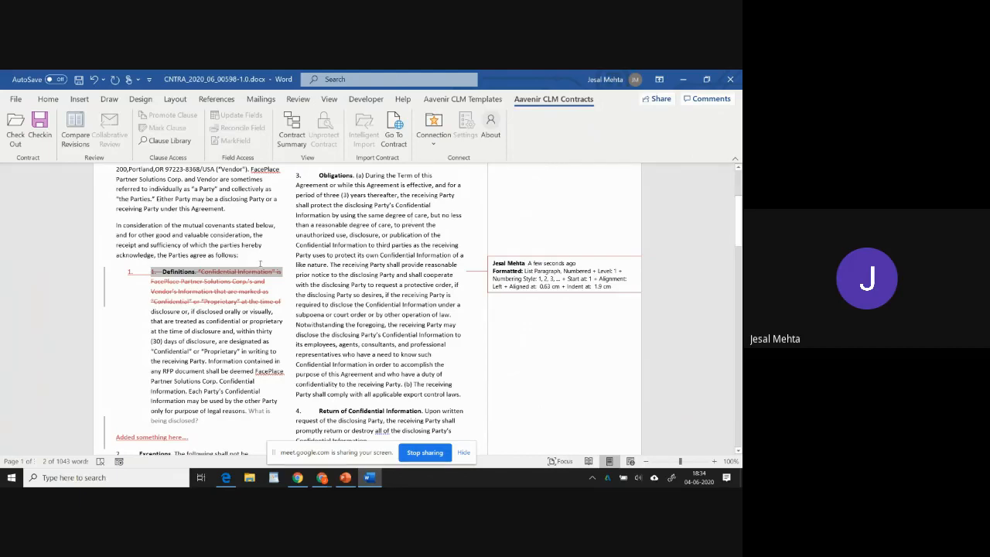
{"action": "scroll", "coordinate": [310, 294], "scroll_direction": "up", "scroll_amount": 4}
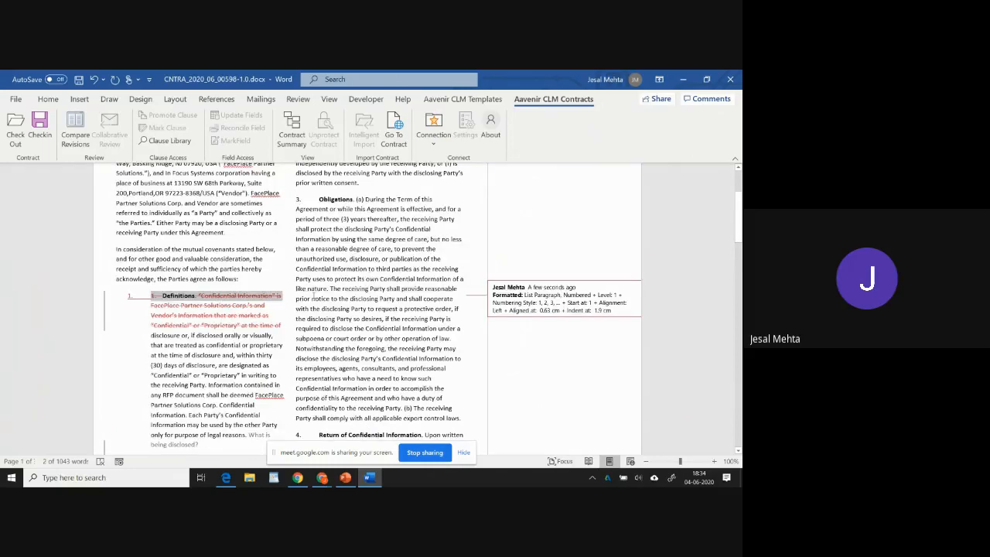
{"action": "scroll", "coordinate": [325, 325], "scroll_direction": "down", "scroll_amount": 4}
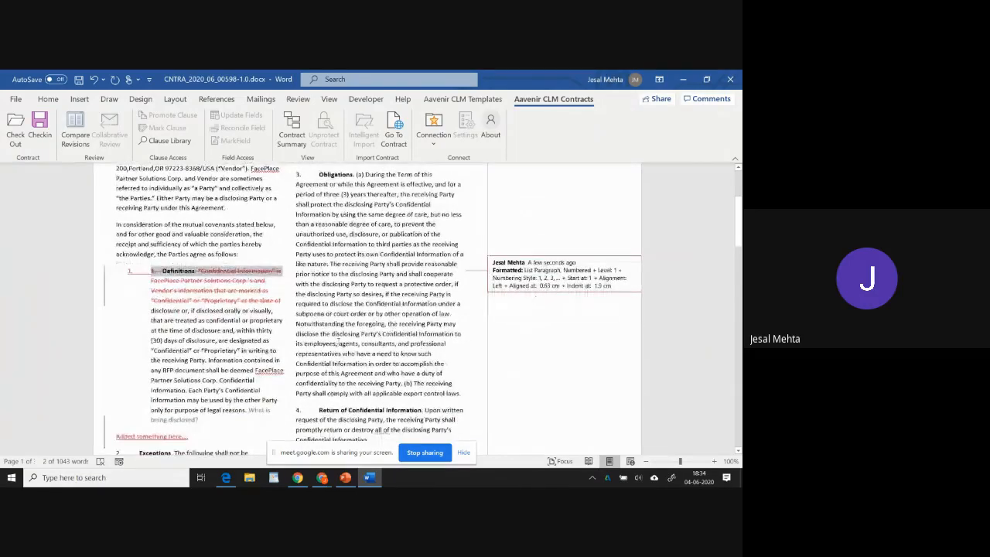
{"action": "left_click", "coordinate": [46, 138]}
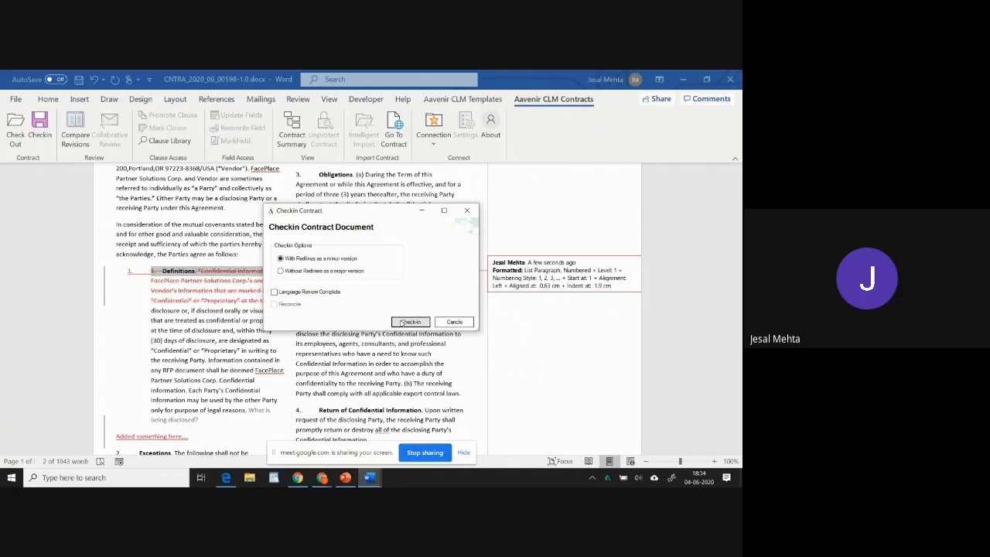
{"action": "left_click", "coordinate": [407, 322]}
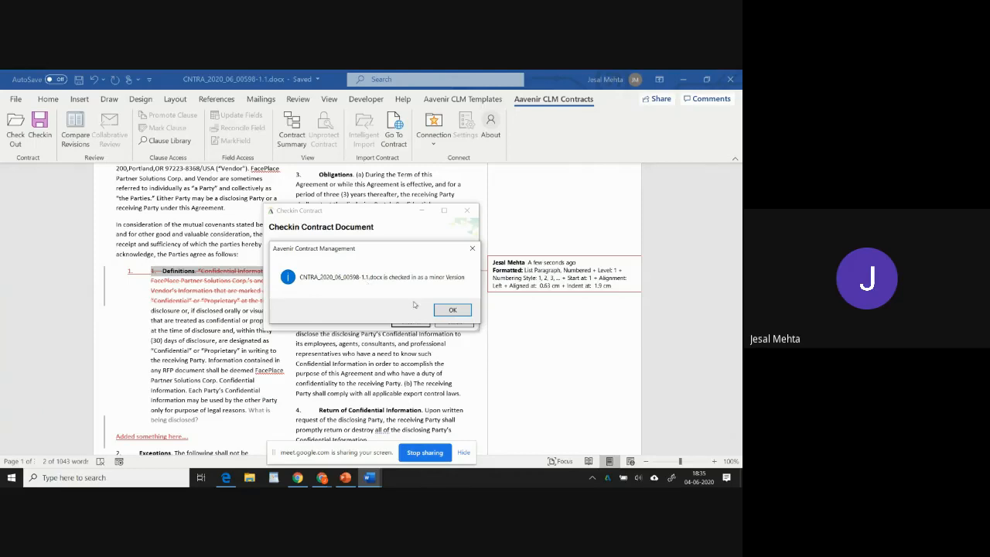
{"action": "left_click", "coordinate": [453, 311]}
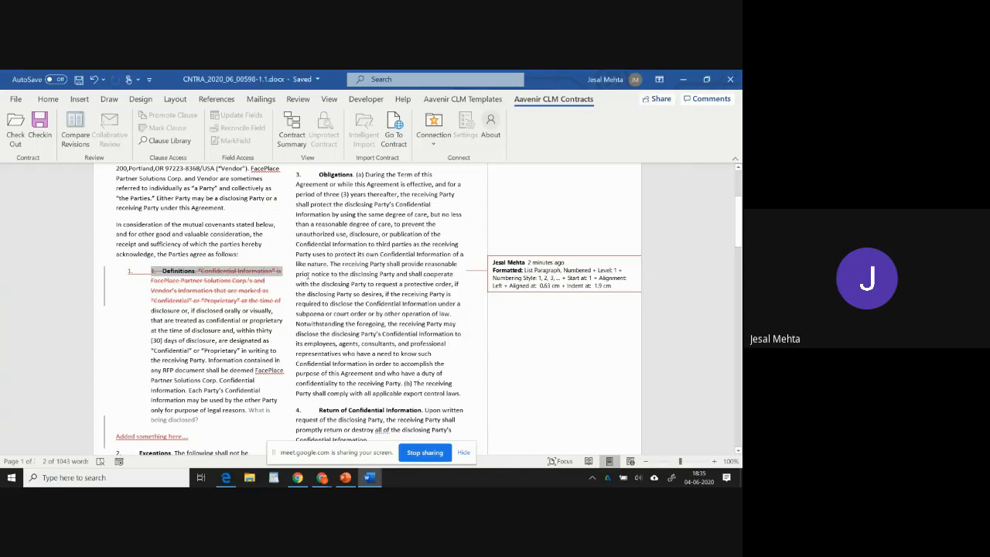
Turn off Track Changes from the context menu on the deleted Definitions text.
{"action": "scroll", "coordinate": [344, 308], "scroll_direction": "up", "scroll_amount": 1}
{"action": "scroll", "coordinate": [345, 307], "scroll_direction": "down", "scroll_amount": 2}
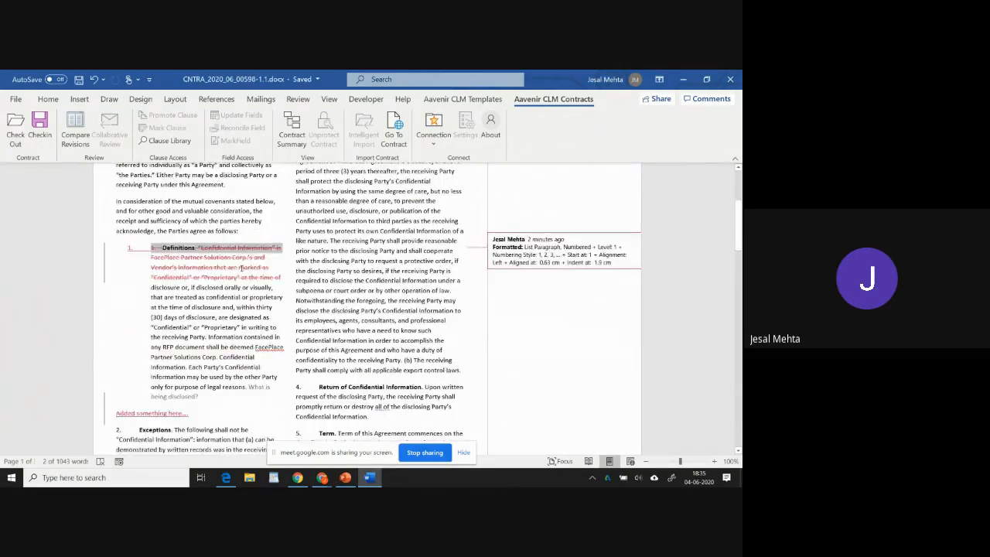
{"action": "right_click", "coordinate": [242, 268]}
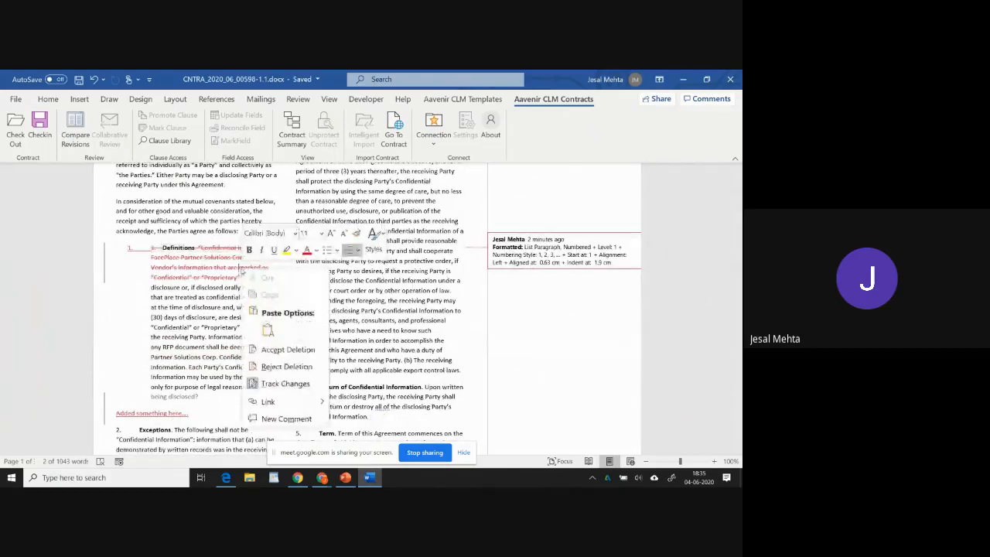
{"action": "left_click", "coordinate": [292, 382]}
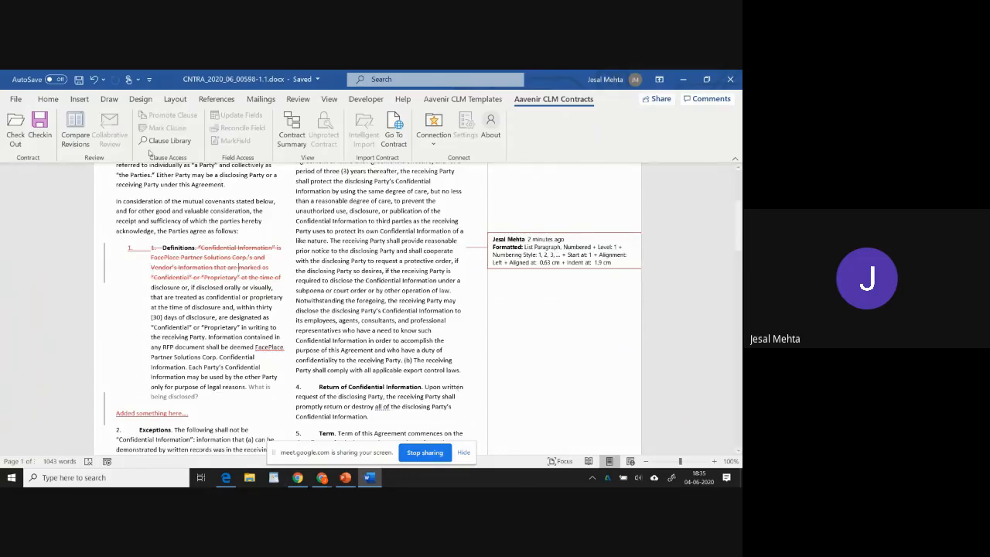
Open the Clause Library and insert the EULA Terminate clause on new lines after the Section 3 sentence.
{"action": "left_click", "coordinate": [165, 141]}
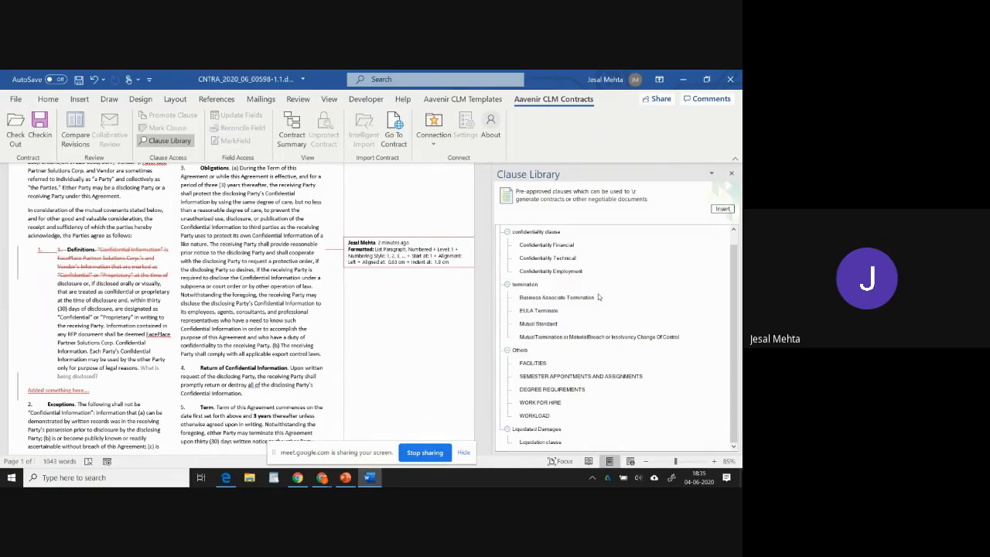
{"action": "scroll", "coordinate": [251, 305], "scroll_direction": "down", "scroll_amount": 2}
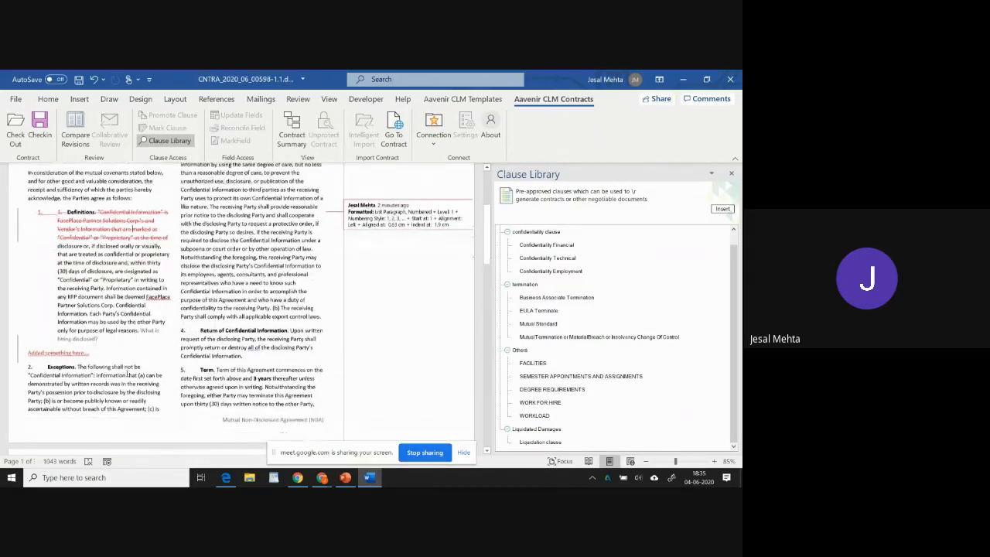
{"action": "scroll", "coordinate": [229, 347], "scroll_direction": "down", "scroll_amount": 5}
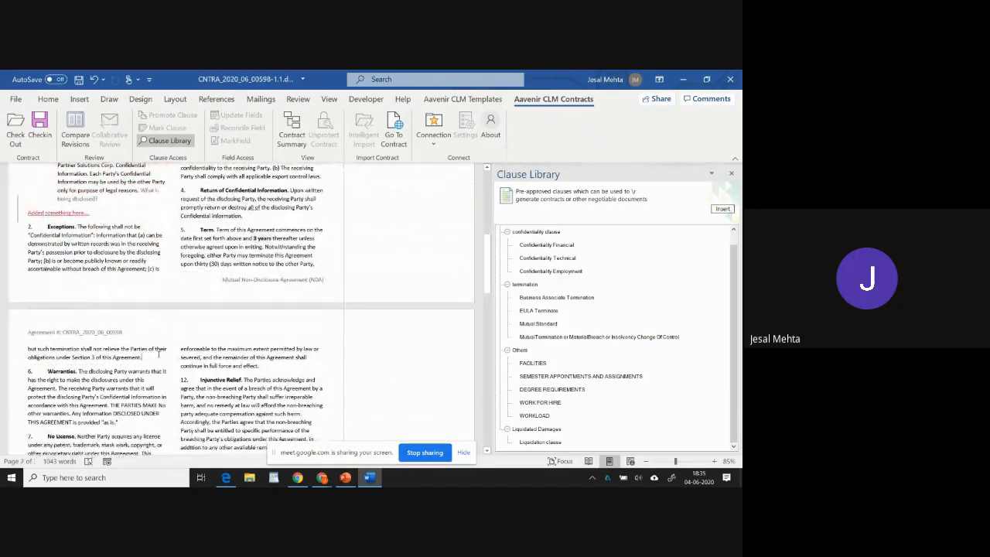
{"action": "key", "text": "Return"}
{"action": "key", "text": "Return"}
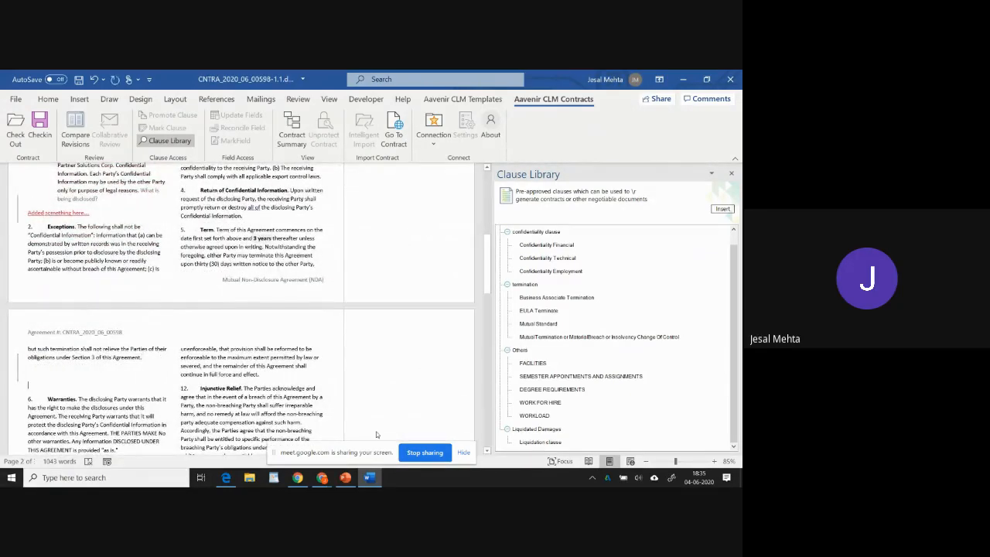
{"action": "left_click", "coordinate": [528, 310]}
{"action": "left_click", "coordinate": [716, 208]}
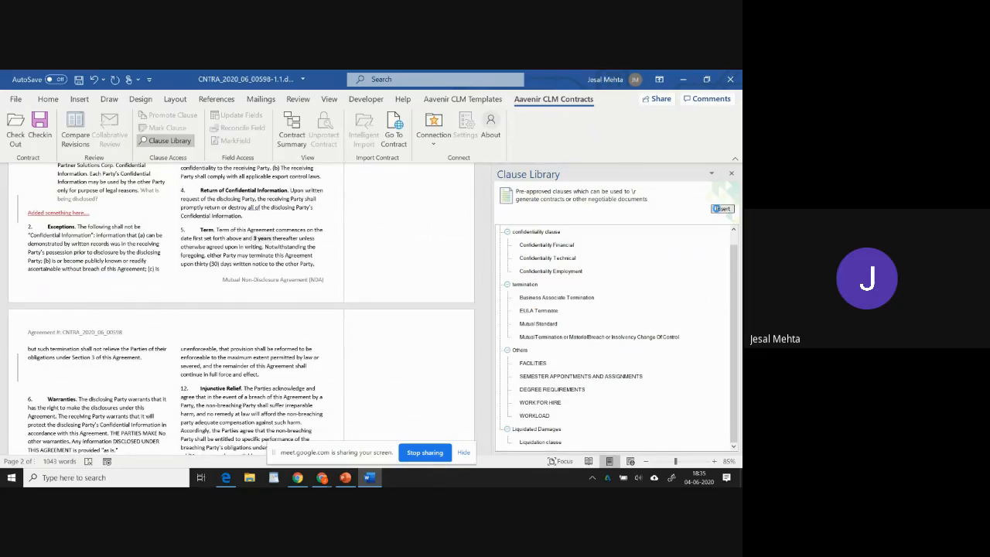
Delete the Section 5 Term clause text through the sentence ending "Section 3 of this Agreement" as a tracked deletion.
{"action": "scroll", "coordinate": [224, 225], "scroll_direction": "down", "scroll_amount": 4}
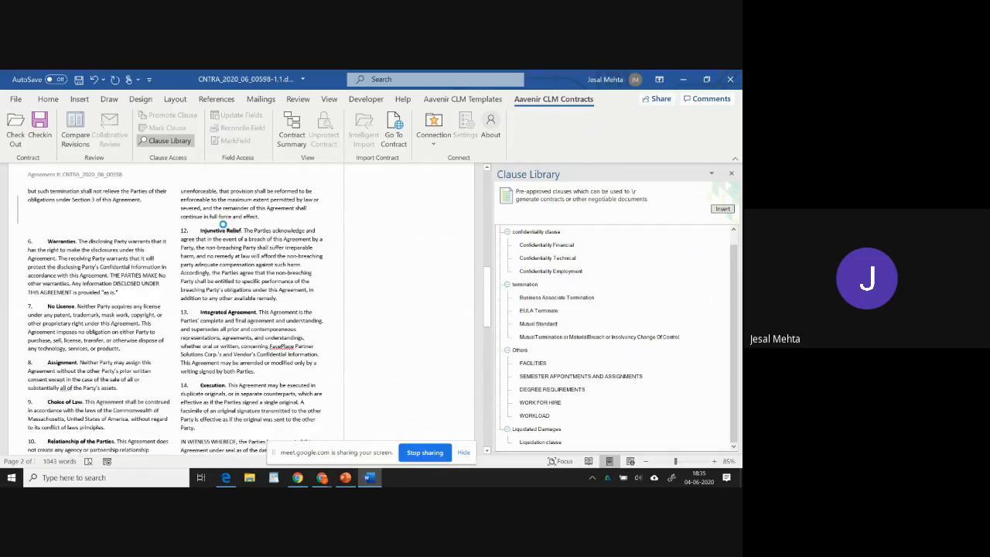
{"action": "scroll", "coordinate": [222, 264], "scroll_direction": "up", "scroll_amount": 3}
{"action": "left_click_drag", "start_coordinate": [213, 190], "coordinate": [149, 322]}
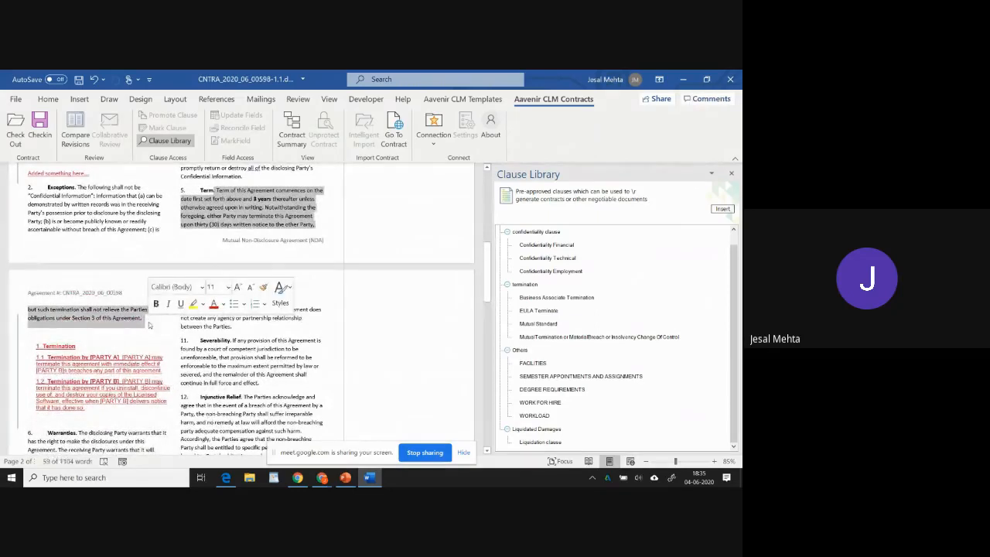
{"action": "key", "text": "Delete"}
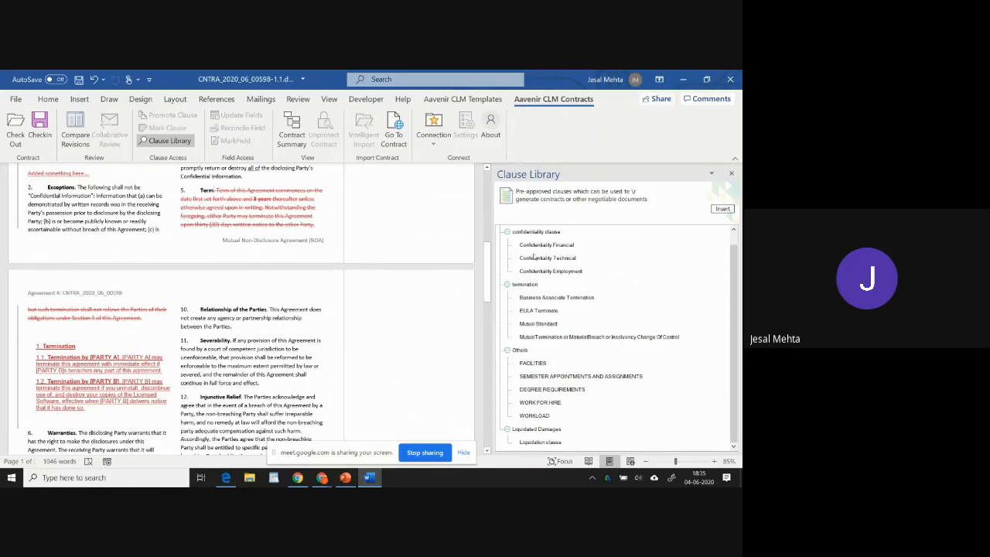
Close the Clause Library and check the document back in with redlines as a minor version.
{"action": "left_click", "coordinate": [730, 174]}
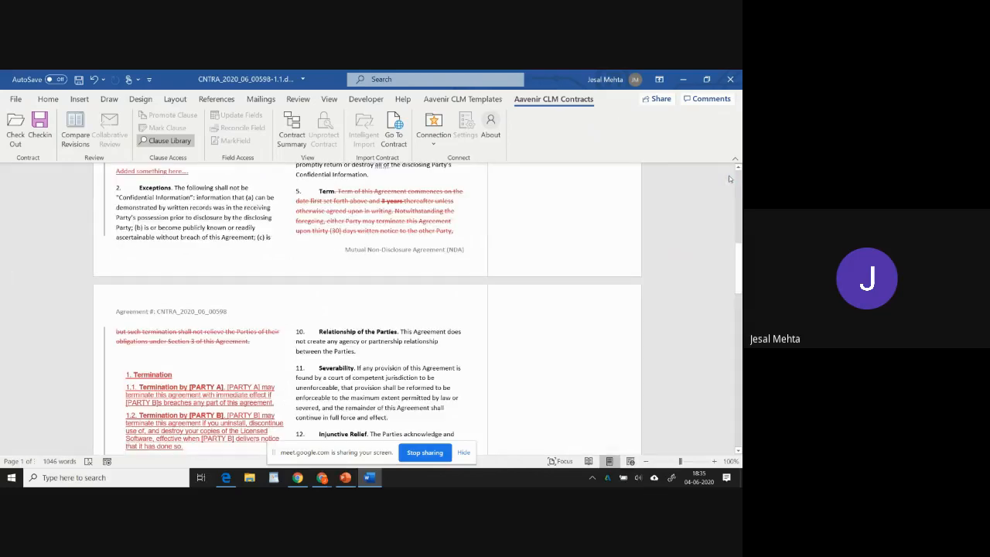
{"action": "left_click", "coordinate": [40, 127]}
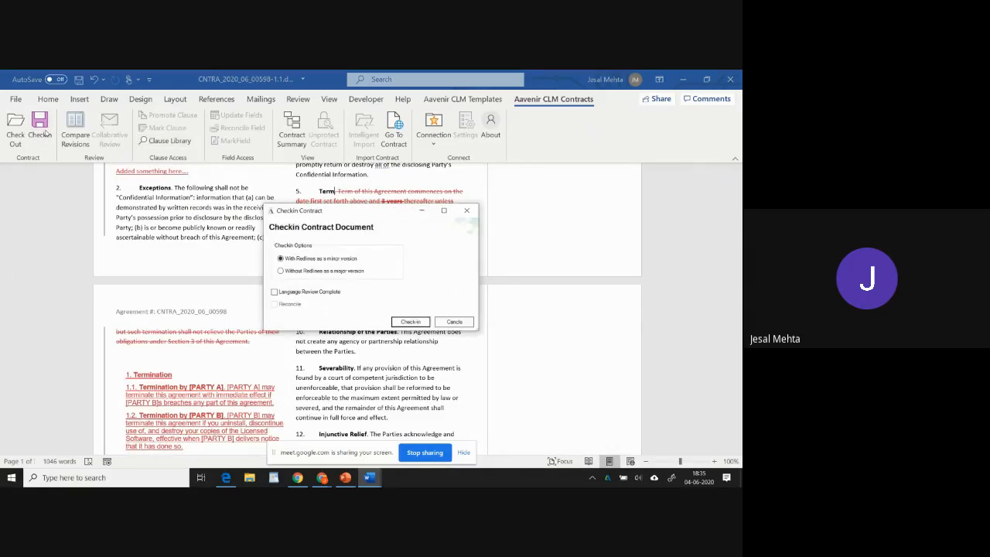
{"action": "left_click", "coordinate": [404, 323]}
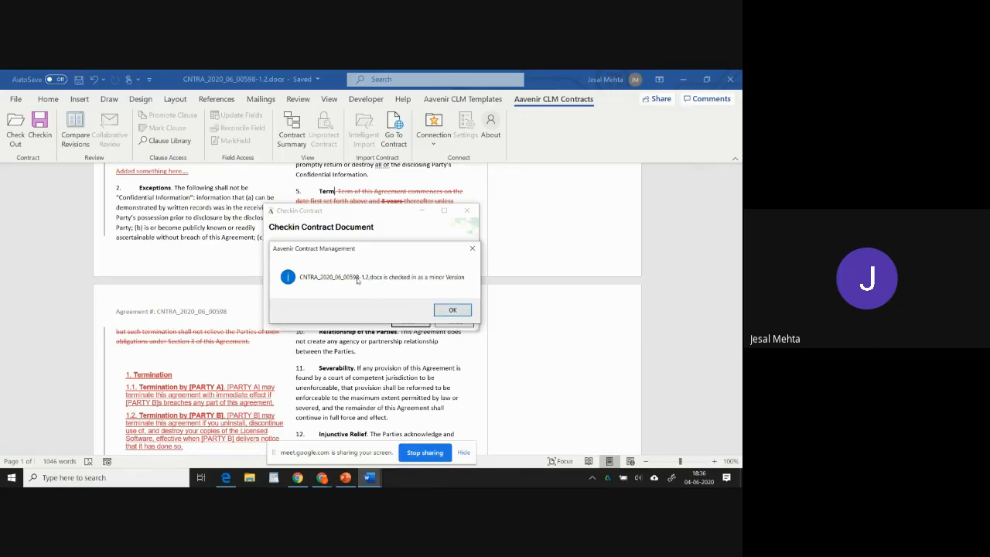
{"action": "left_click", "coordinate": [452, 310]}
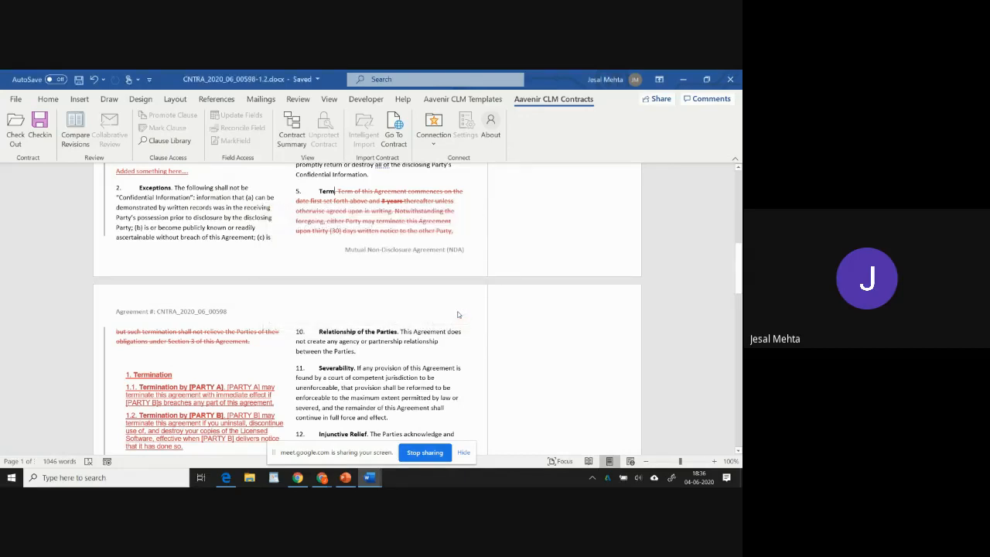
Compare revision 1.0 with revision 1.2 of the contract document and review the marked differences.
{"action": "left_click", "coordinate": [71, 136]}
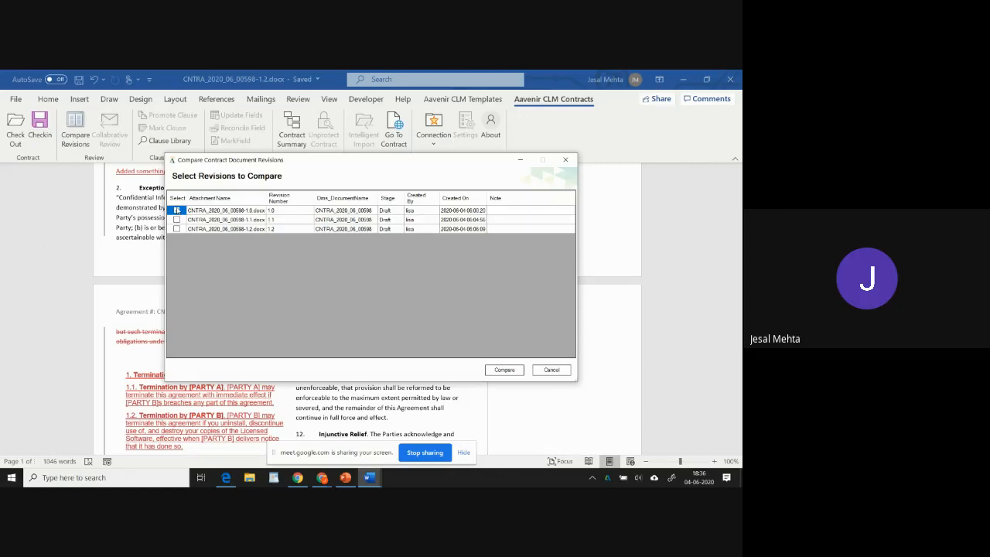
{"action": "left_click", "coordinate": [176, 229]}
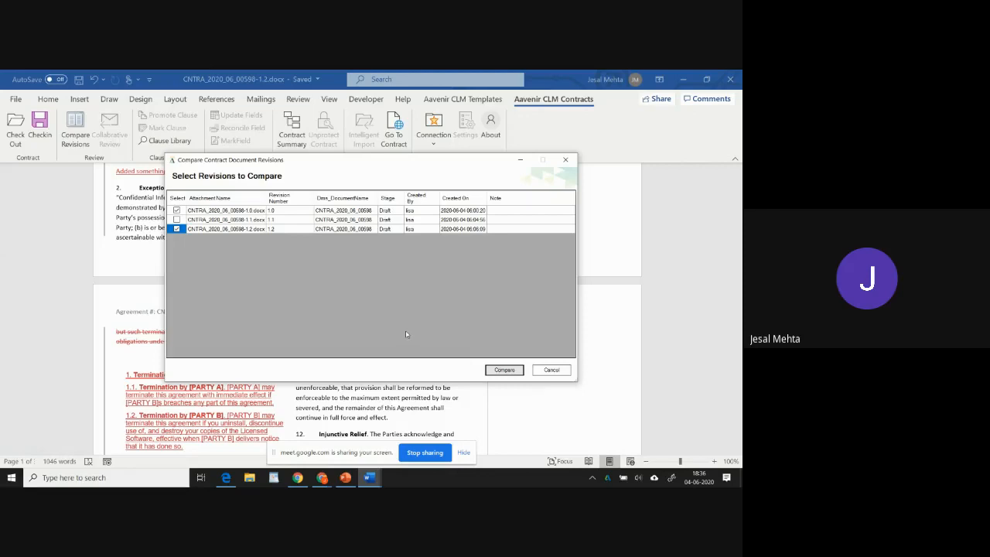
{"action": "left_click", "coordinate": [359, 301]}
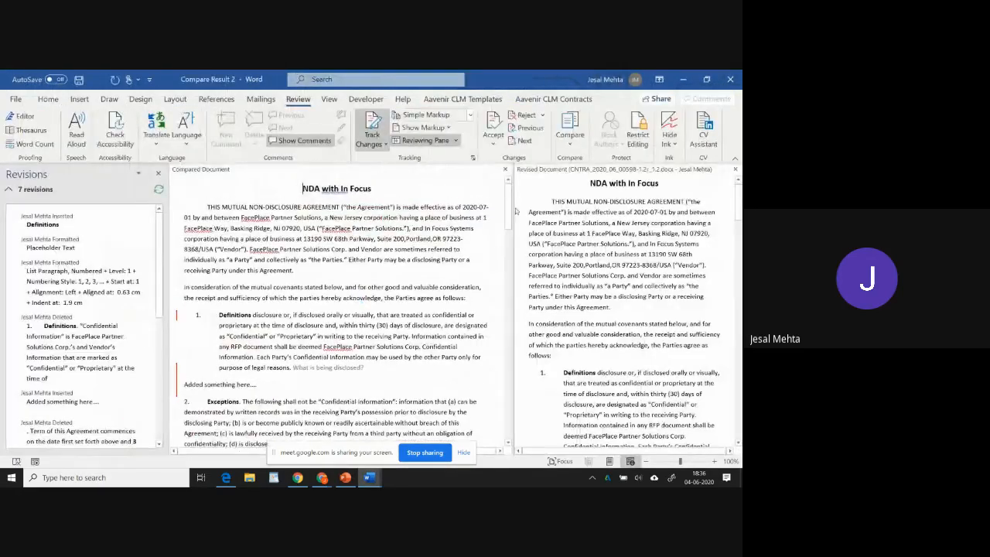
{"action": "scroll", "coordinate": [350, 234], "scroll_direction": "down", "scroll_amount": 8}
{"action": "scroll", "coordinate": [350, 232], "scroll_direction": "up", "scroll_amount": 6}
{"action": "scroll", "coordinate": [351, 232], "scroll_direction": "up", "scroll_amount": 2}
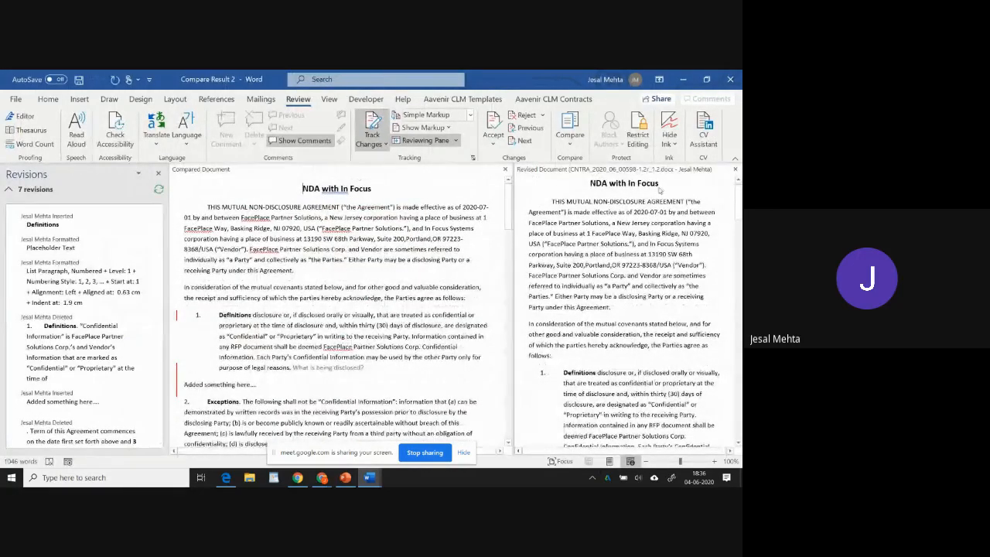
{"action": "scroll", "coordinate": [78, 314], "scroll_direction": "down", "scroll_amount": 1}
{"action": "scroll", "coordinate": [79, 315], "scroll_direction": "down", "scroll_amount": 7}
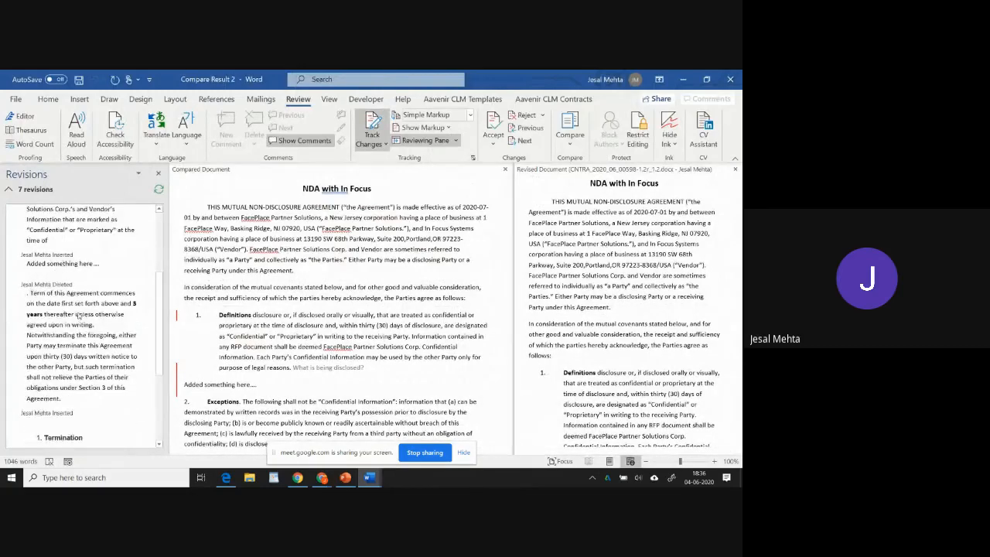
{"action": "scroll", "coordinate": [79, 311], "scroll_direction": "up", "scroll_amount": 6}
{"action": "scroll", "coordinate": [78, 311], "scroll_direction": "up", "scroll_amount": 5}
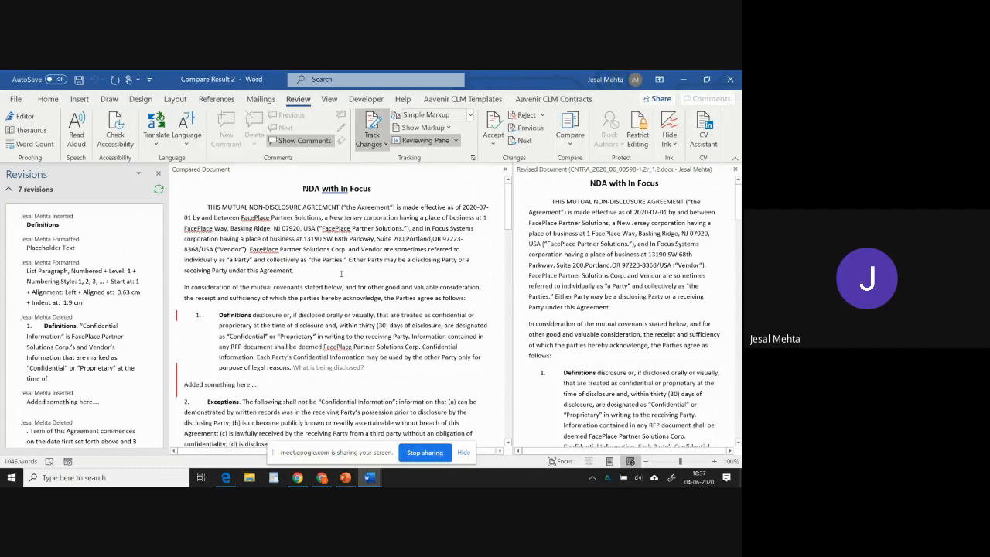
Switch to the browser and reload the Contractflow contract record page.
{"action": "key", "text": "alt"}
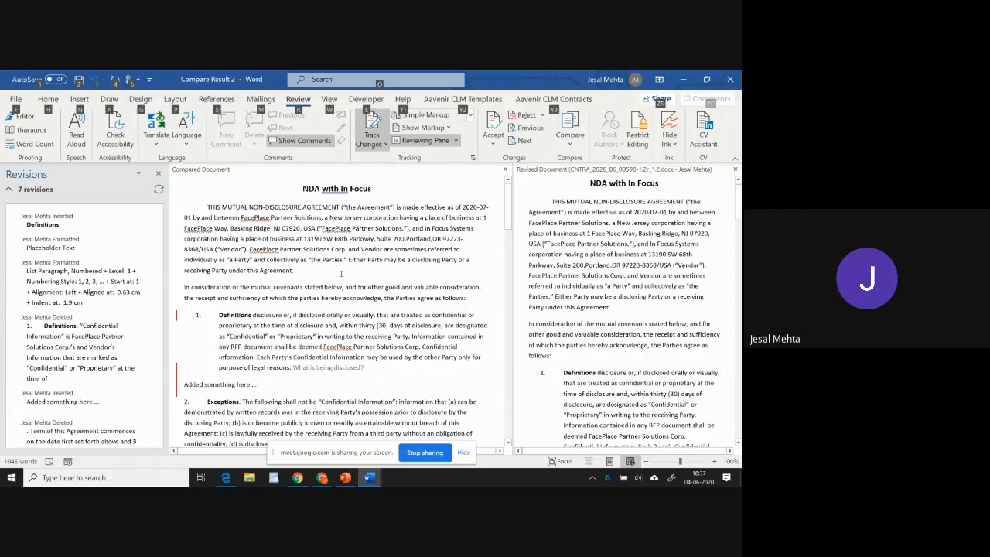
{"action": "key", "text": "alt+Tab"}
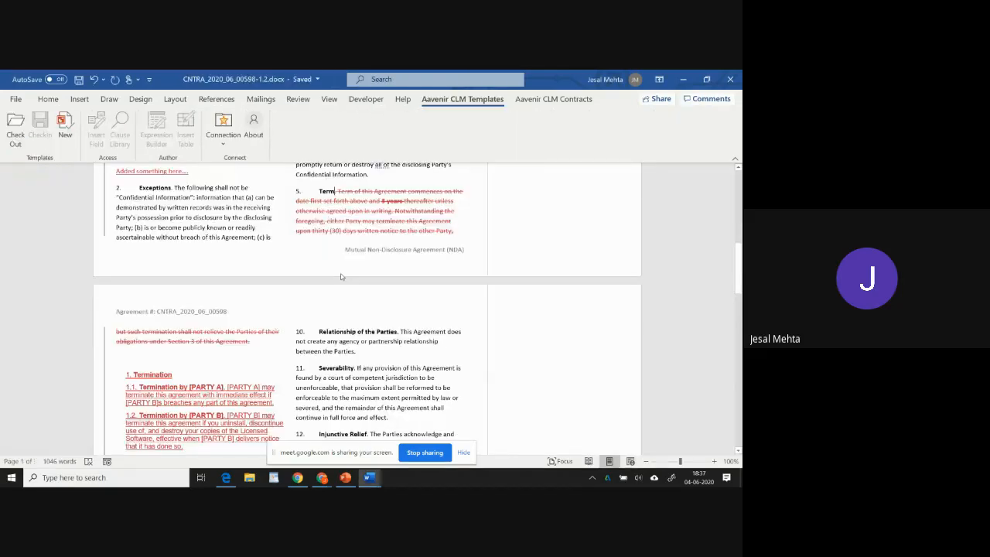
{"action": "key", "text": "alt+Tab"}
{"action": "key", "text": "alt+Tab"}
{"action": "key", "text": "alt+Tab"}
{"action": "key", "text": "alt+Tab"}
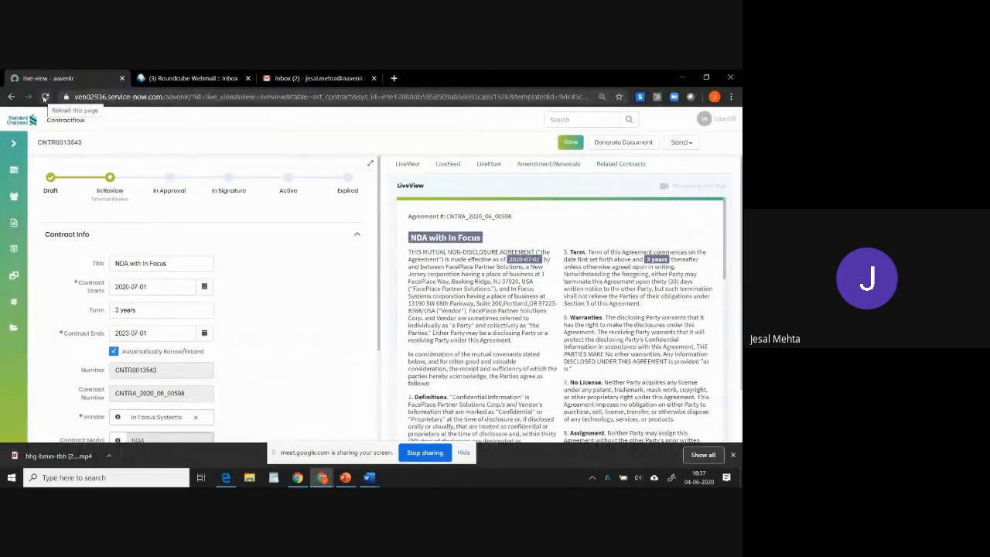
{"action": "scroll", "coordinate": [221, 240], "scroll_direction": "down", "scroll_amount": 4}
{"action": "scroll", "coordinate": [221, 239], "scroll_direction": "up", "scroll_amount": 4}
{"action": "left_click", "coordinate": [45, 97]}
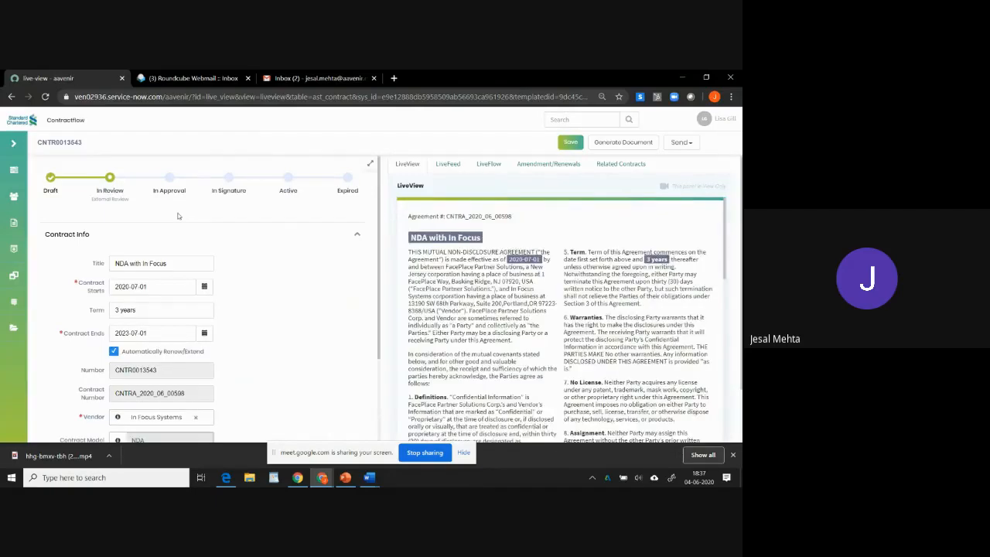
Open the contract attachment's list of all revisions, then close it.
{"action": "scroll", "coordinate": [113, 431], "scroll_direction": "down", "scroll_amount": 5}
{"action": "left_click", "coordinate": [67, 435]}
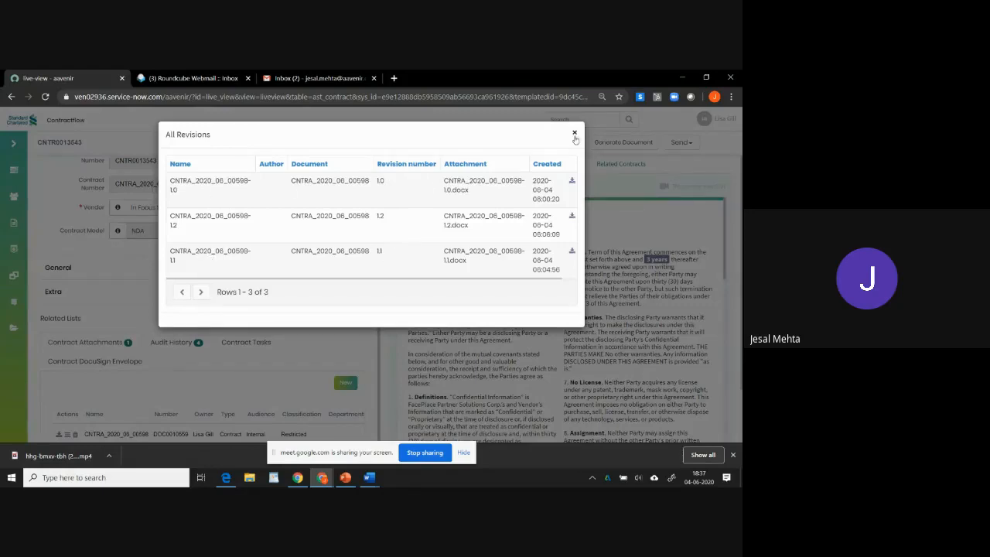
{"action": "left_click", "coordinate": [575, 135]}
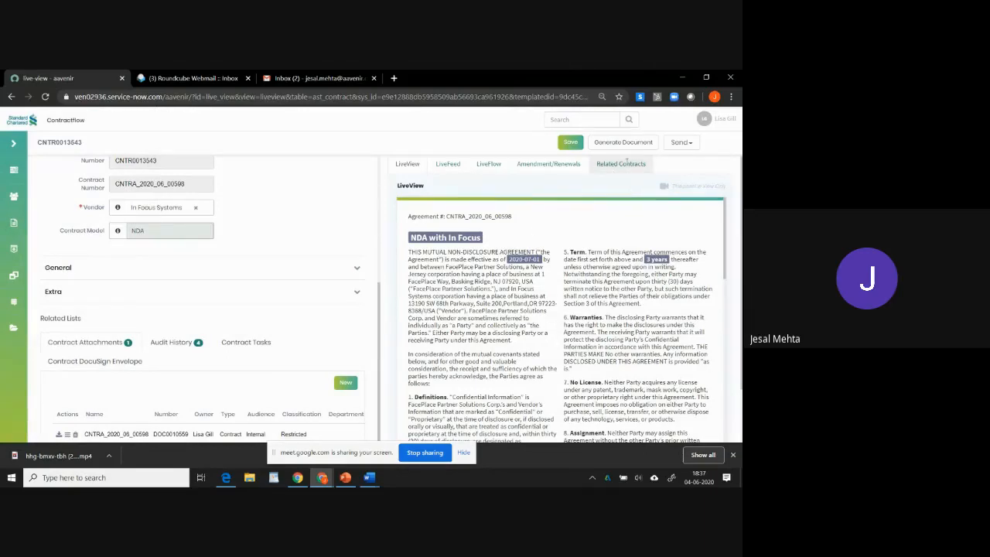
{"action": "left_click", "coordinate": [689, 143]}
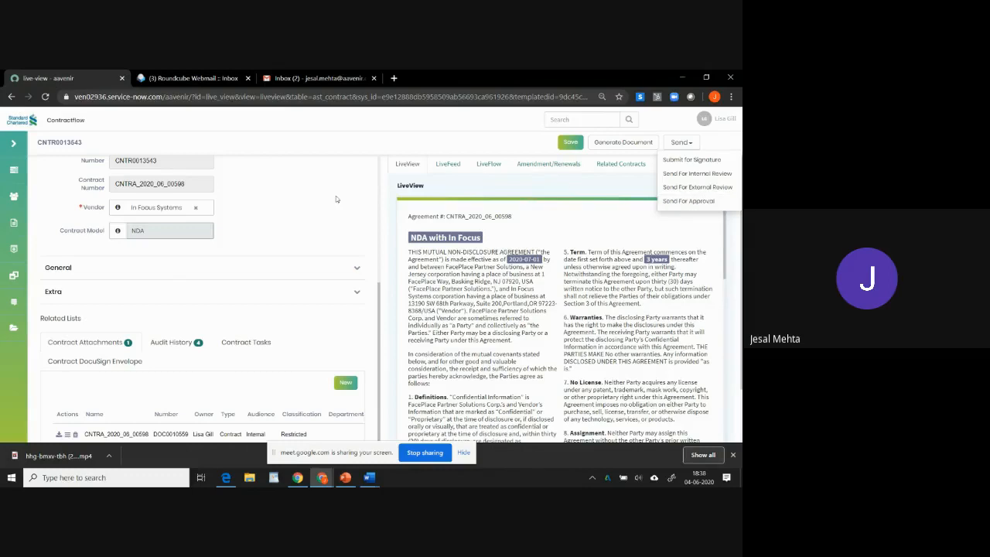
{"action": "left_click", "coordinate": [276, 201]}
{"action": "scroll", "coordinate": [232, 293], "scroll_direction": "up", "scroll_amount": 3}
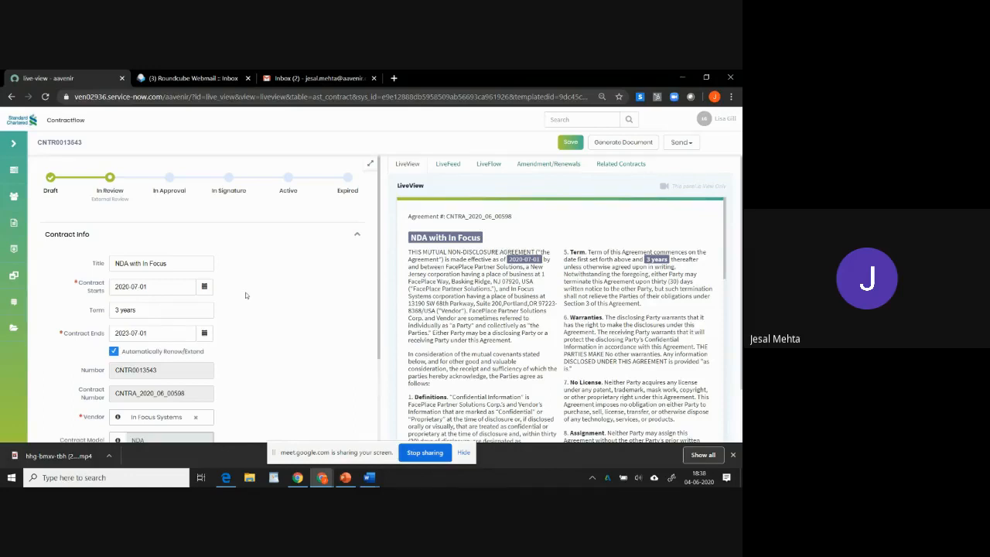
Start Submit for Signature for the contract and choose the Submit for Signature email template.
{"action": "left_click", "coordinate": [688, 144]}
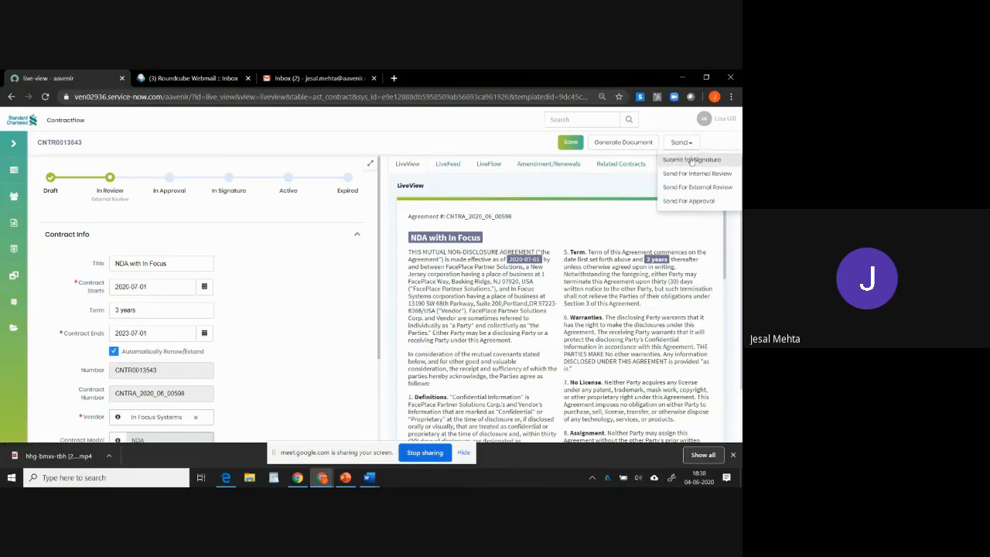
{"action": "left_click", "coordinate": [691, 160]}
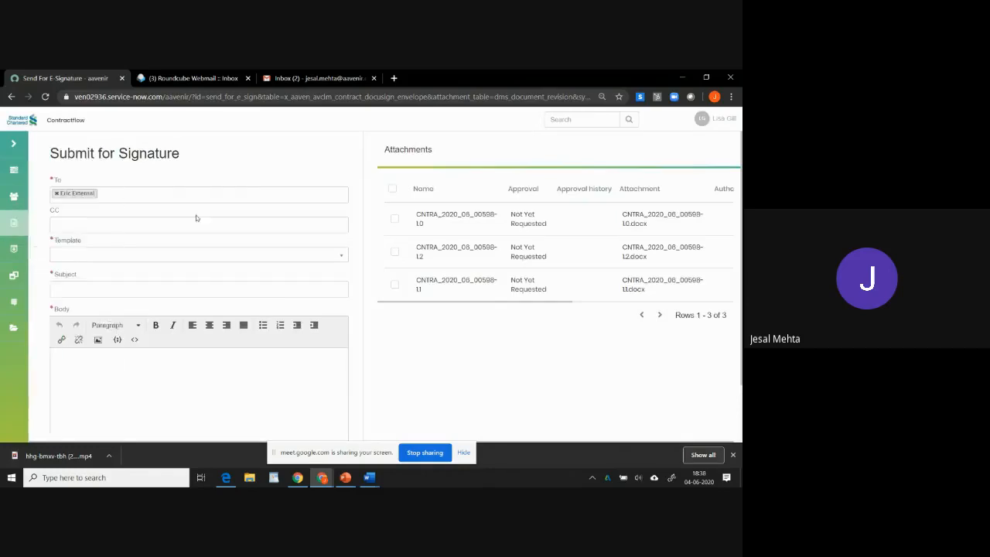
{"action": "left_click", "coordinate": [205, 259]}
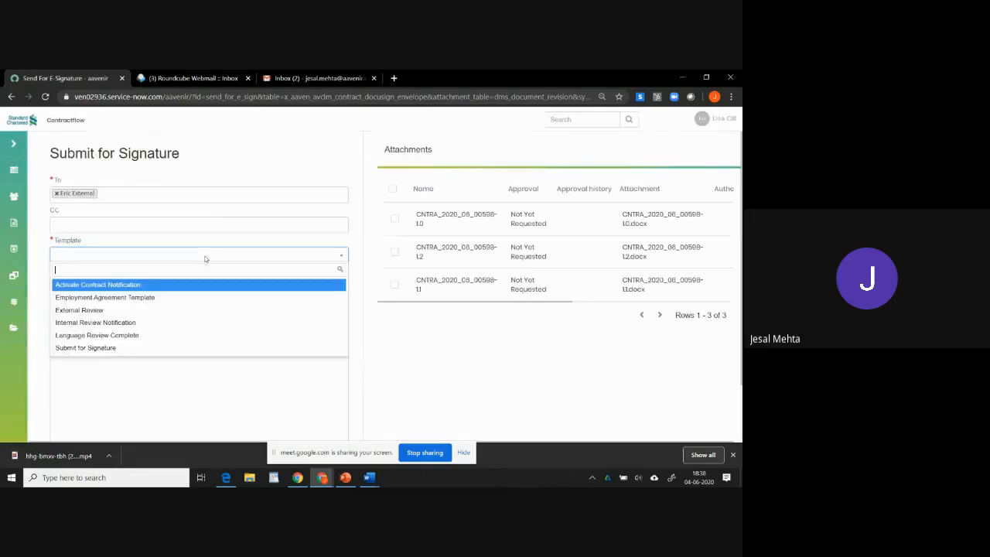
{"action": "left_click", "coordinate": [107, 348]}
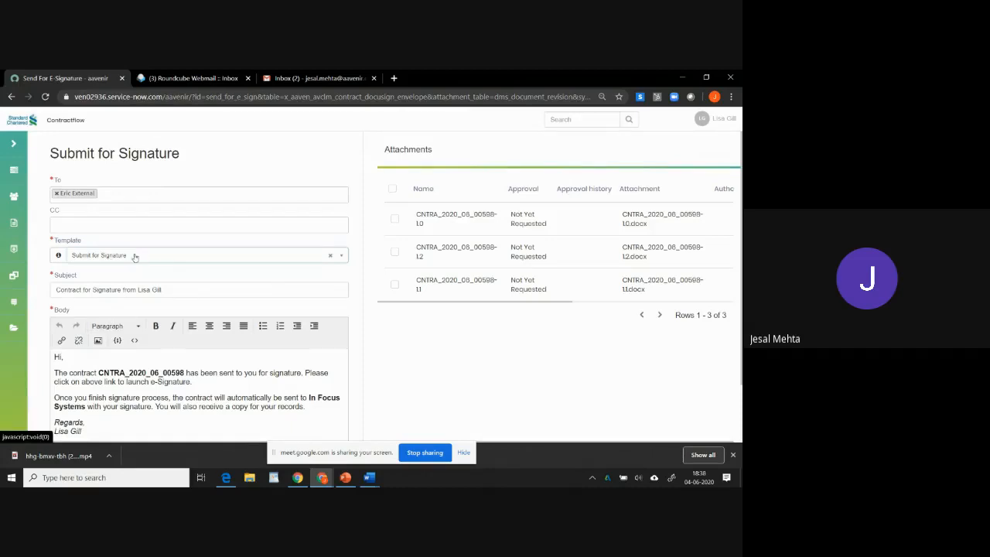
Attach the revision 1.2 document and send the signature request.
{"action": "scroll", "coordinate": [233, 367], "scroll_direction": "down", "scroll_amount": 2}
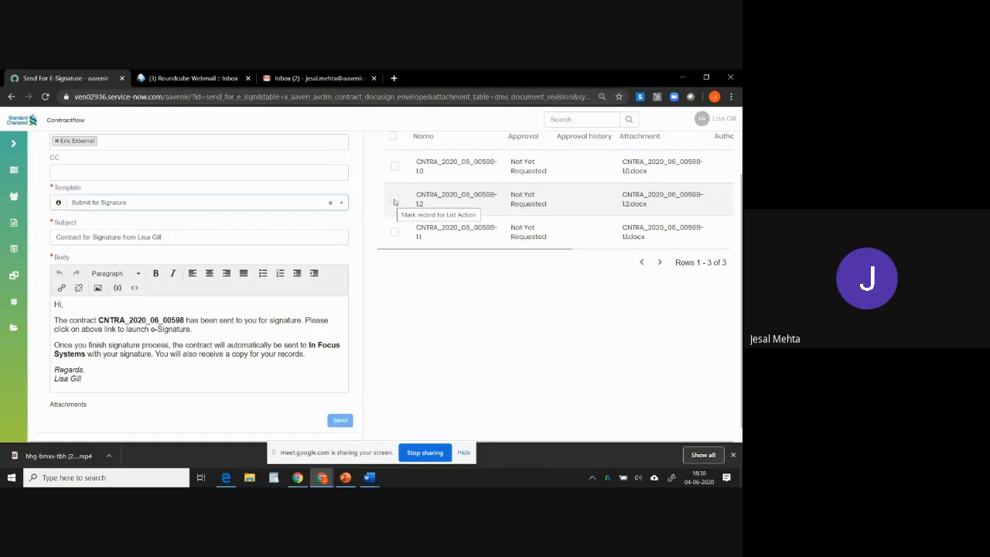
{"action": "left_click", "coordinate": [395, 199]}
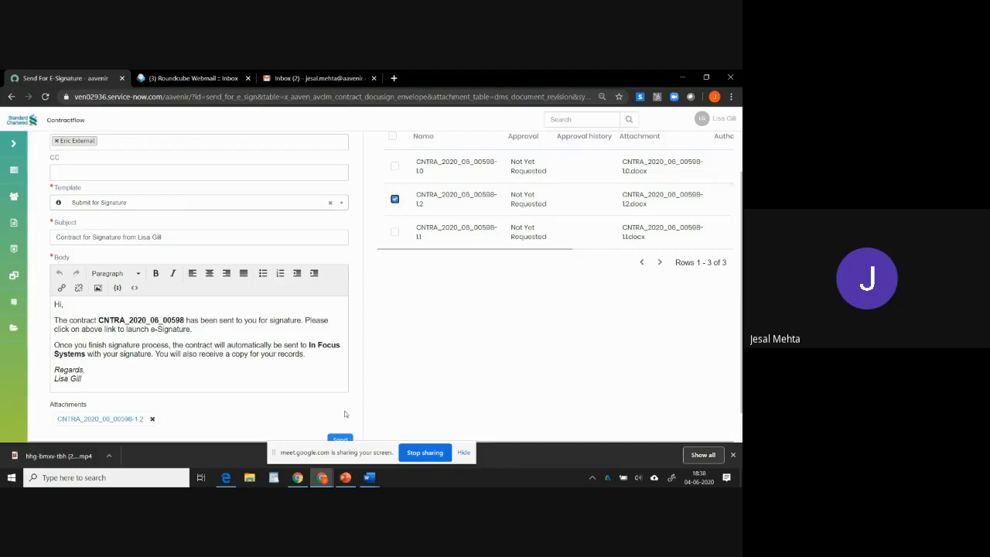
{"action": "left_click", "coordinate": [345, 440]}
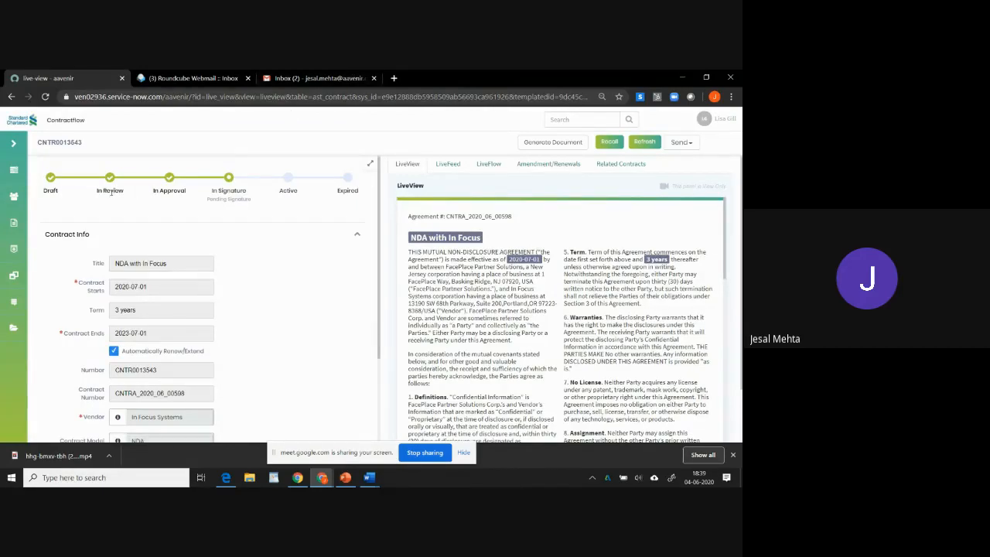
Switch to the external party's webmail inbox and open the new Contract for Signature email.
{"action": "mouse_move", "coordinate": [212, 191]}
{"action": "left_mouse_down"}
{"action": "mouse_move", "coordinate": [245, 191]}
{"action": "mouse_move", "coordinate": [208, 201]}
{"action": "left_mouse_up"}
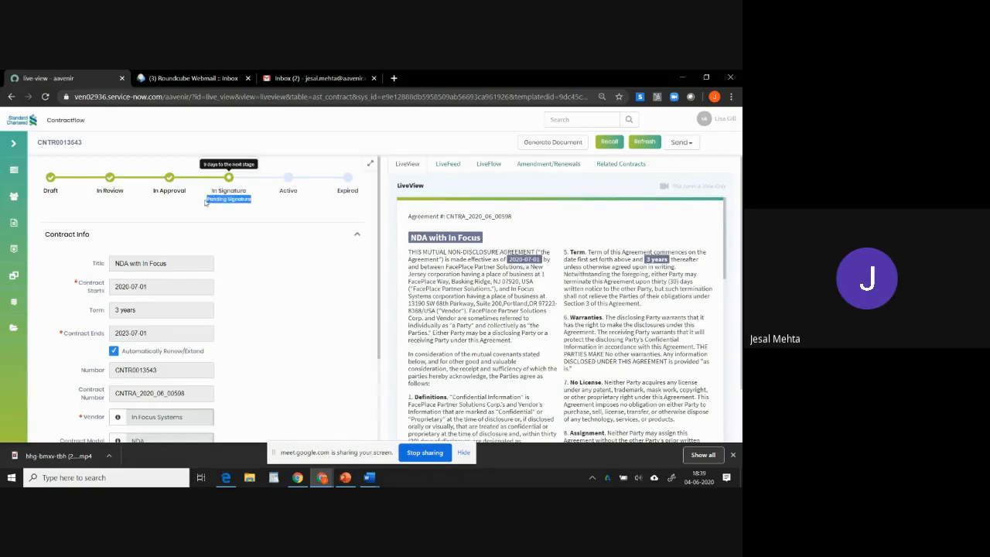
{"action": "key", "text": "alt+Tab"}
{"action": "key", "text": "alt+Tab"}
{"action": "key", "text": "alt+Tab"}
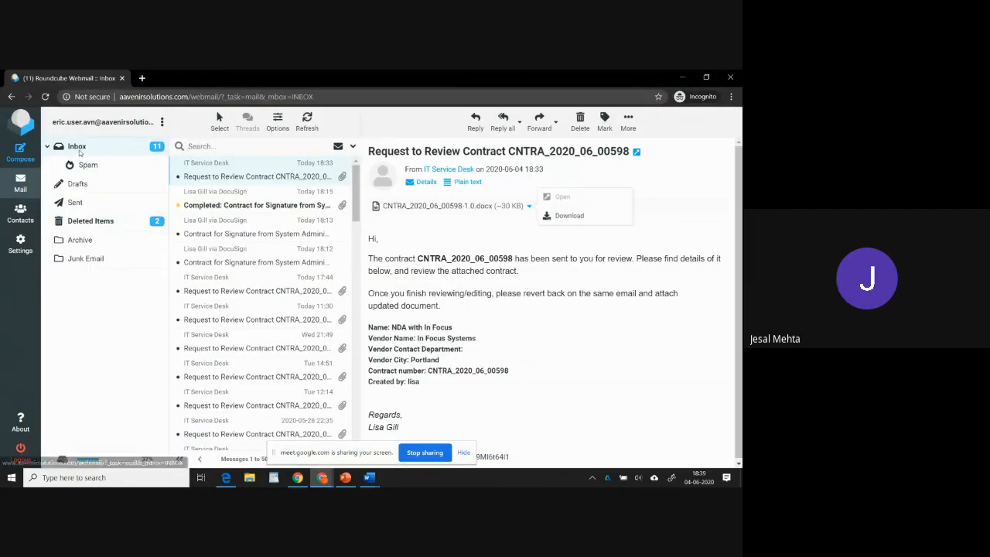
{"action": "left_click", "coordinate": [76, 147]}
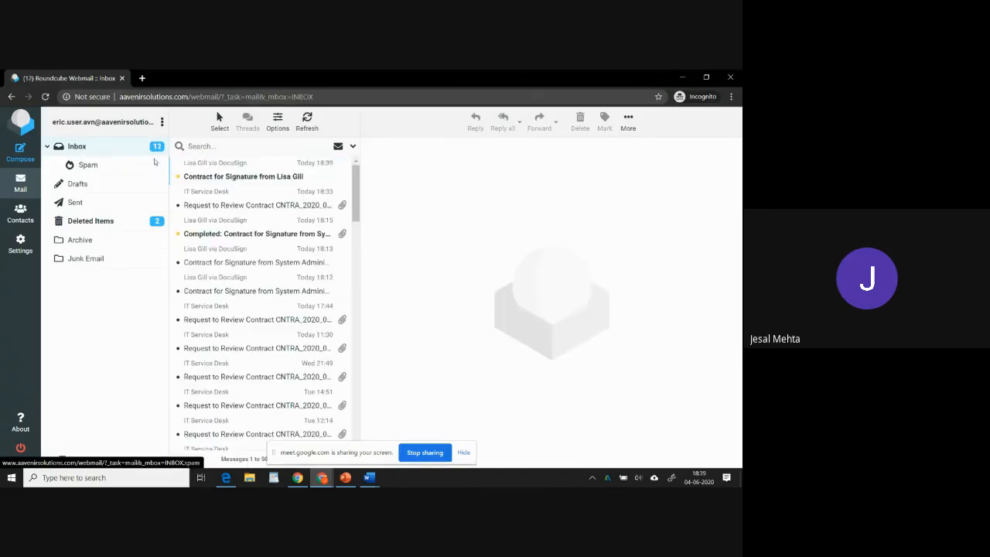
{"action": "left_click", "coordinate": [217, 176]}
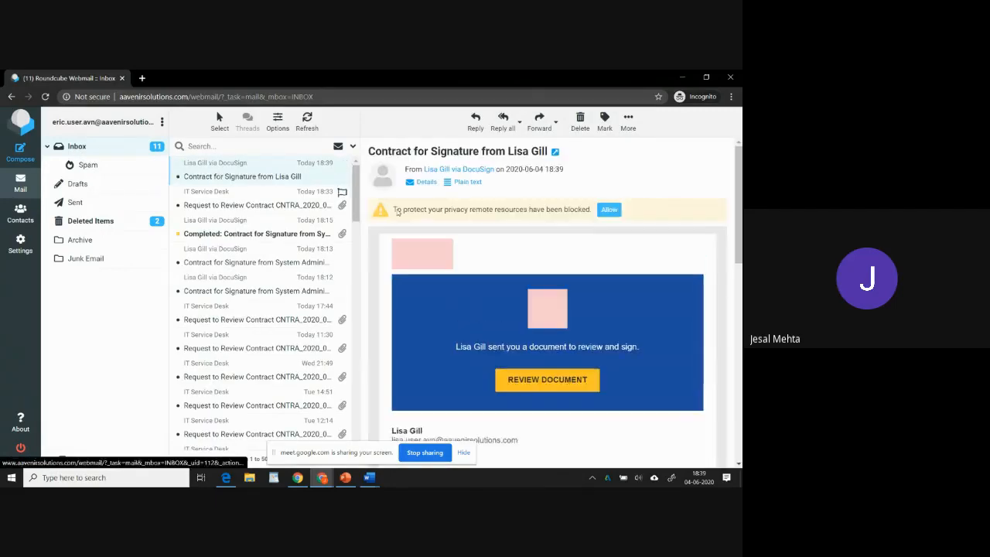
Allow blocked remote resources so the signature email displays fully.
{"action": "left_click", "coordinate": [608, 209]}
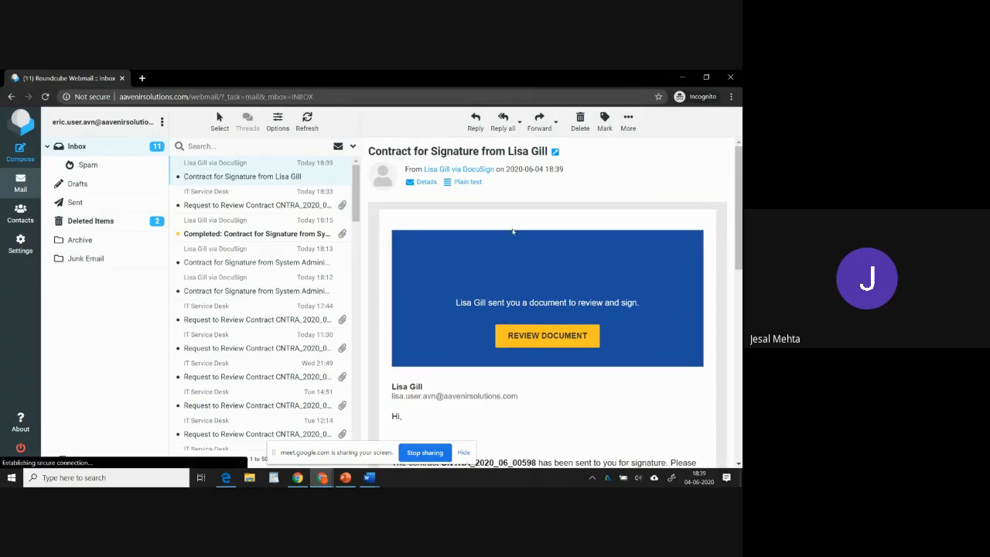
{"action": "scroll", "coordinate": [513, 259], "scroll_direction": "down", "scroll_amount": 5}
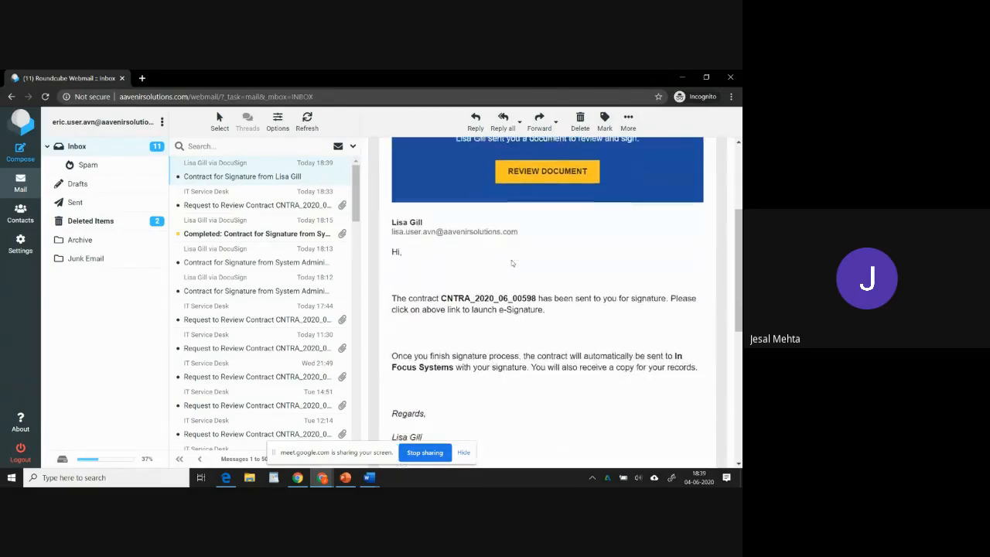
{"action": "scroll", "coordinate": [510, 261], "scroll_direction": "up", "scroll_amount": 5}
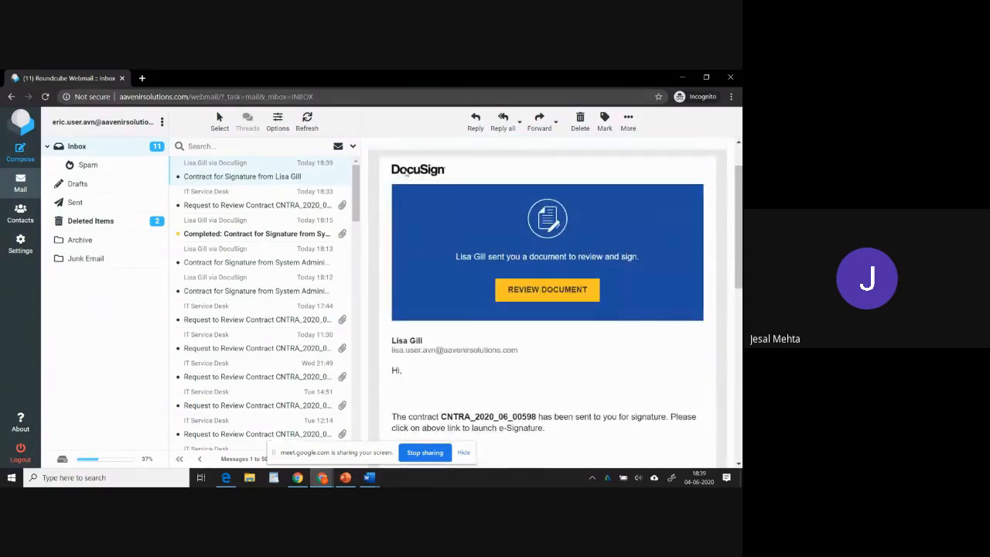
Open the document for review from the signature email, allow location access, agree to use electronic records and continue.
{"action": "left_click", "coordinate": [544, 289]}
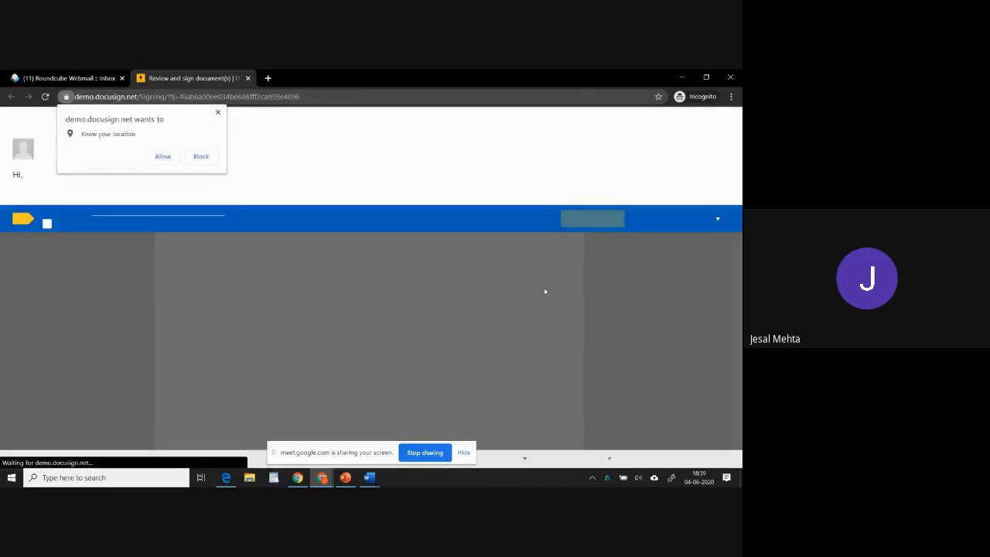
{"action": "left_click", "coordinate": [172, 158]}
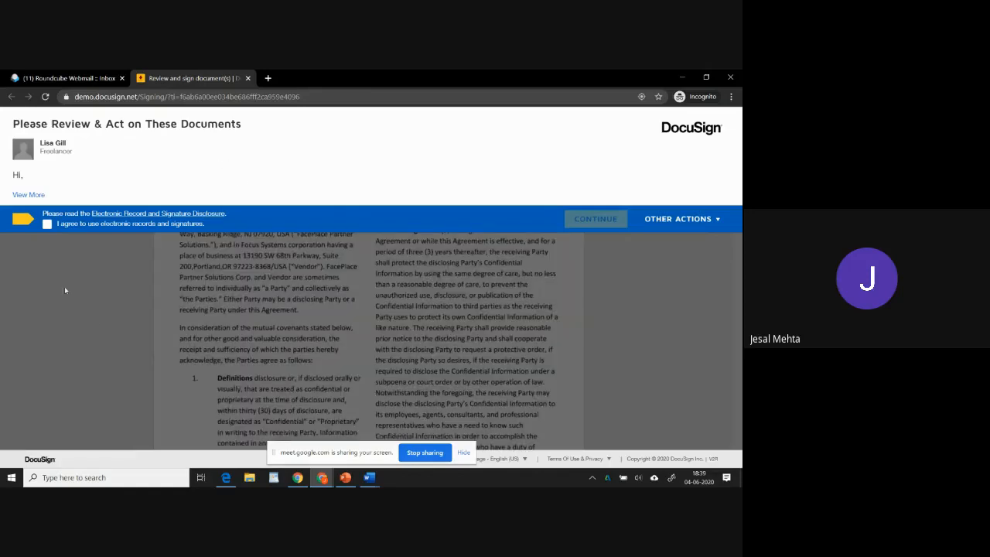
{"action": "left_click", "coordinate": [47, 224]}
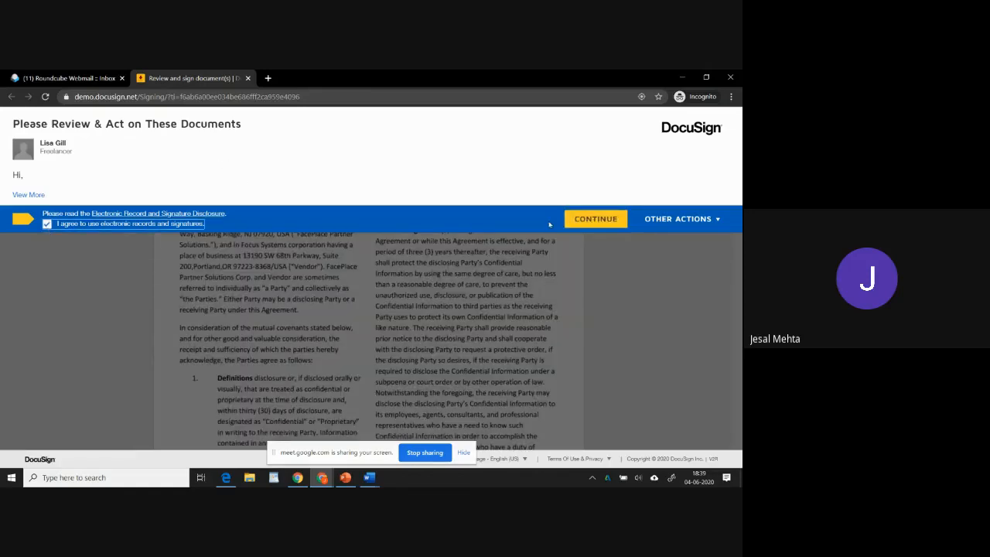
{"action": "left_click", "coordinate": [592, 218]}
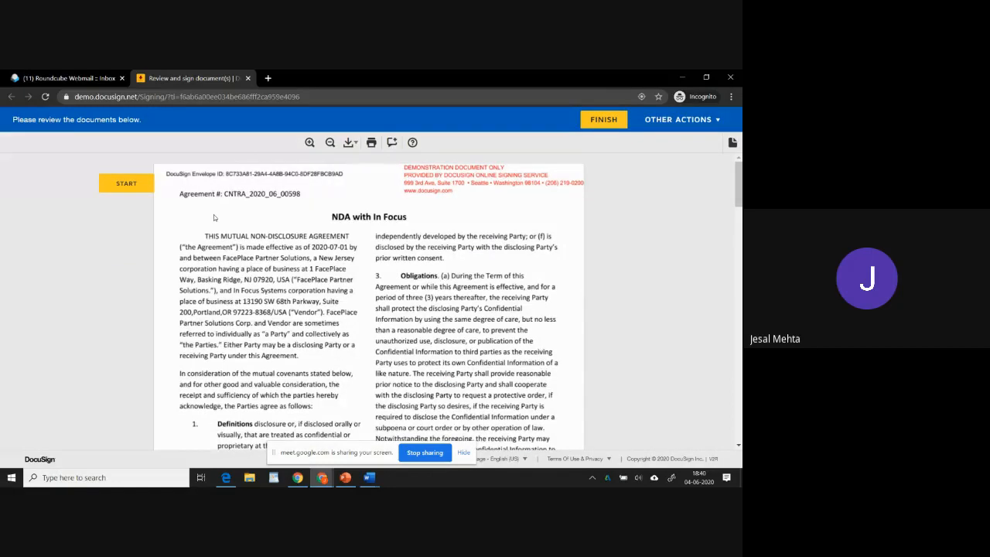
Sign the contract with the adopted signature, finish signing and decline saving a copy.
{"action": "left_click", "coordinate": [200, 301]}
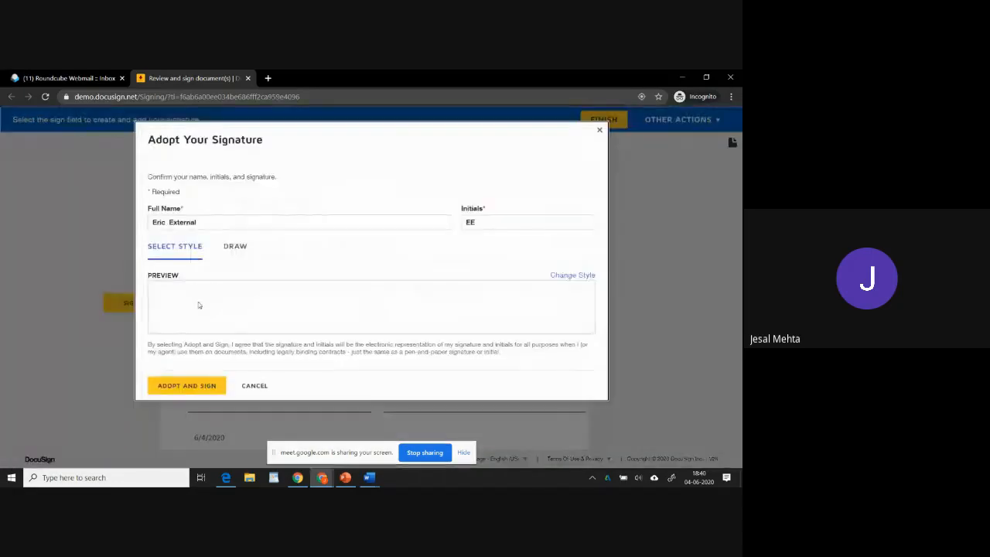
{"action": "left_click", "coordinate": [190, 385]}
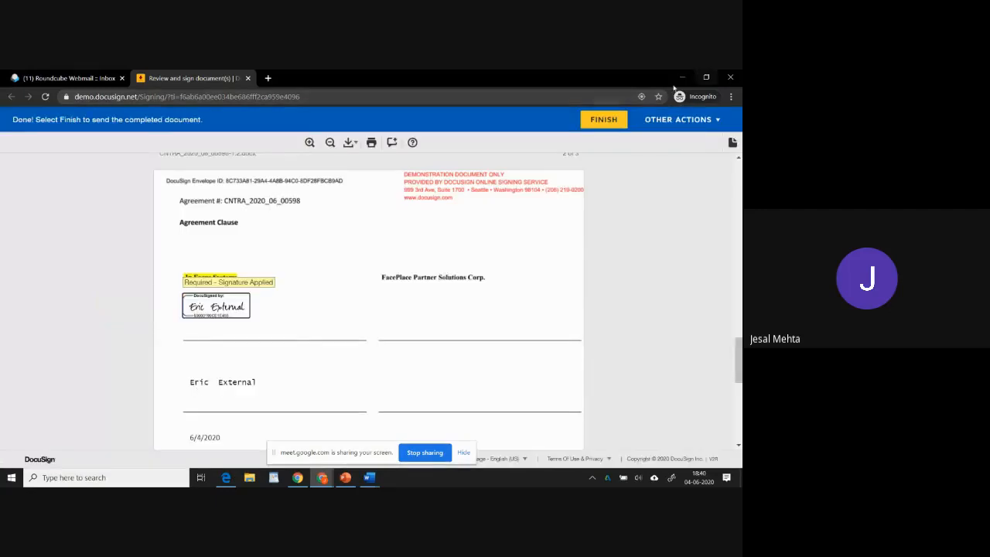
{"action": "left_click", "coordinate": [614, 117]}
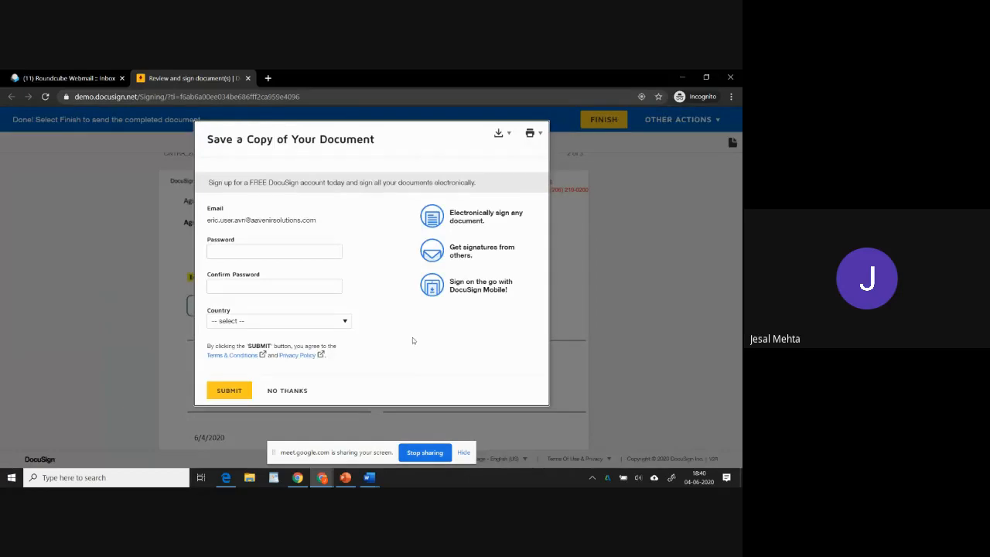
{"action": "left_click", "coordinate": [296, 391]}
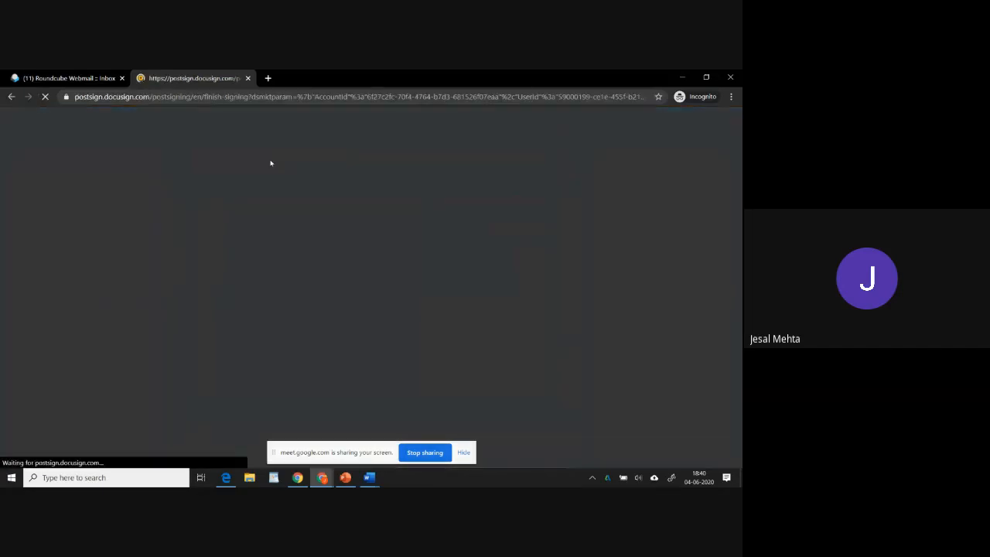
Switch back to the Contractflow contract record and reload it to check its signature stage.
{"action": "key", "text": "alt+Tab"}
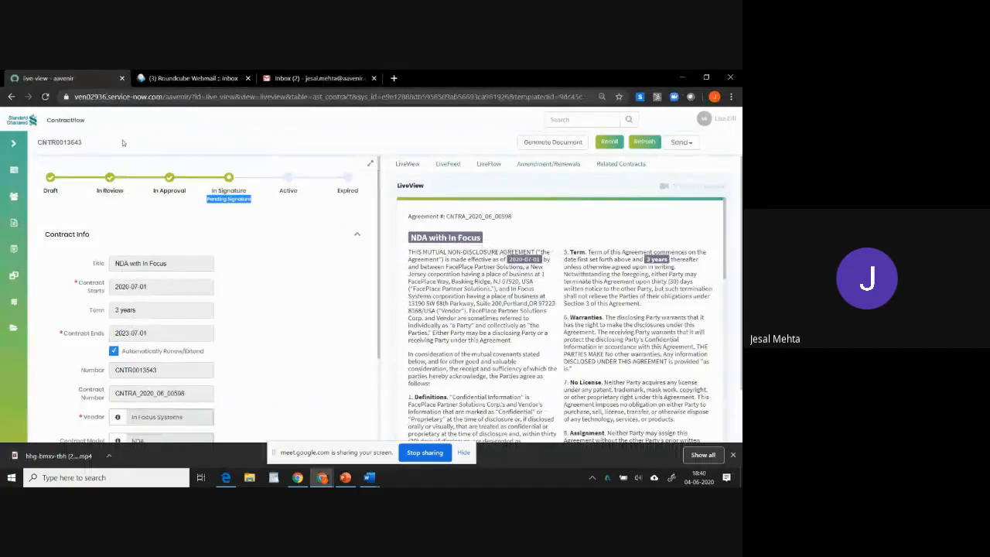
{"action": "left_click", "coordinate": [171, 135]}
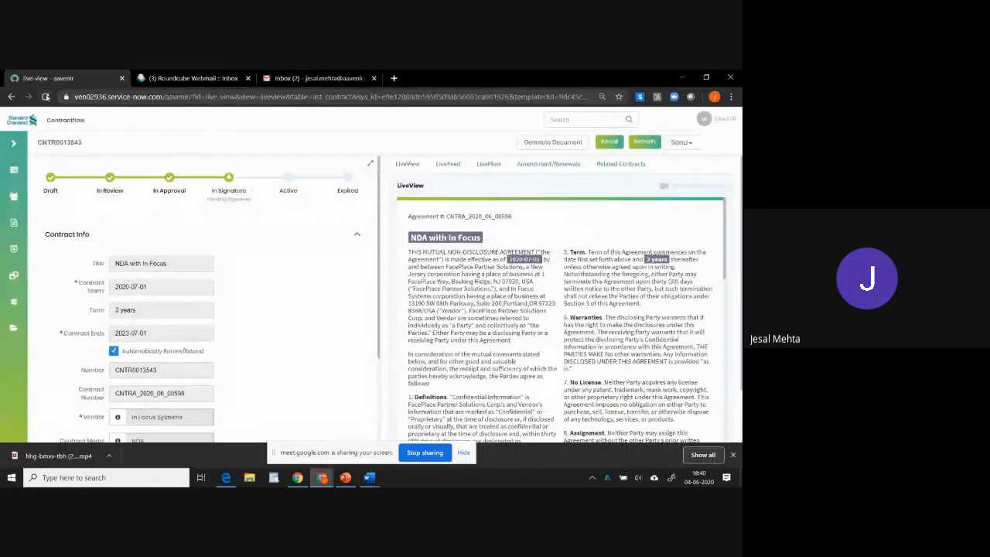
{"action": "scroll", "coordinate": [292, 293], "scroll_direction": "down", "scroll_amount": 3}
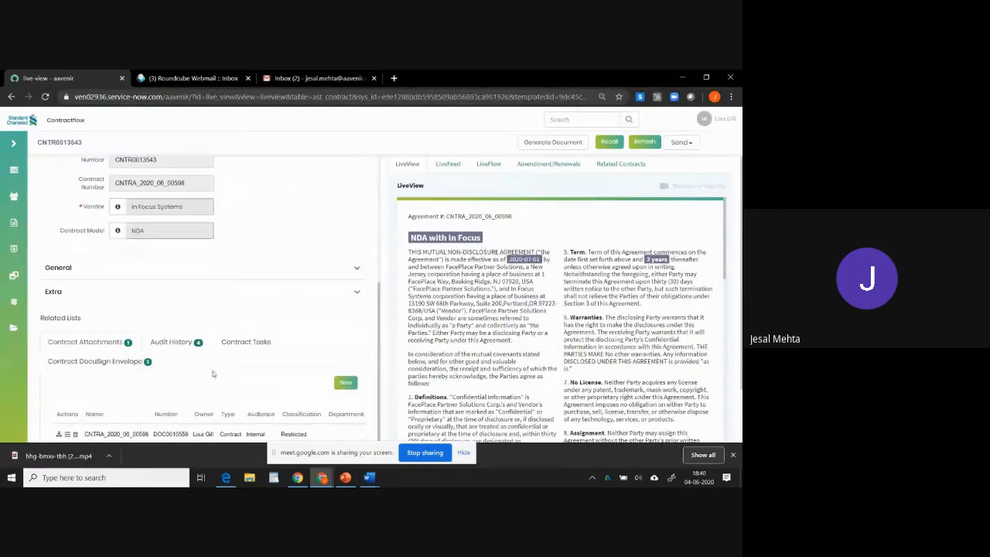
{"action": "scroll", "coordinate": [210, 367], "scroll_direction": "down", "scroll_amount": 1}
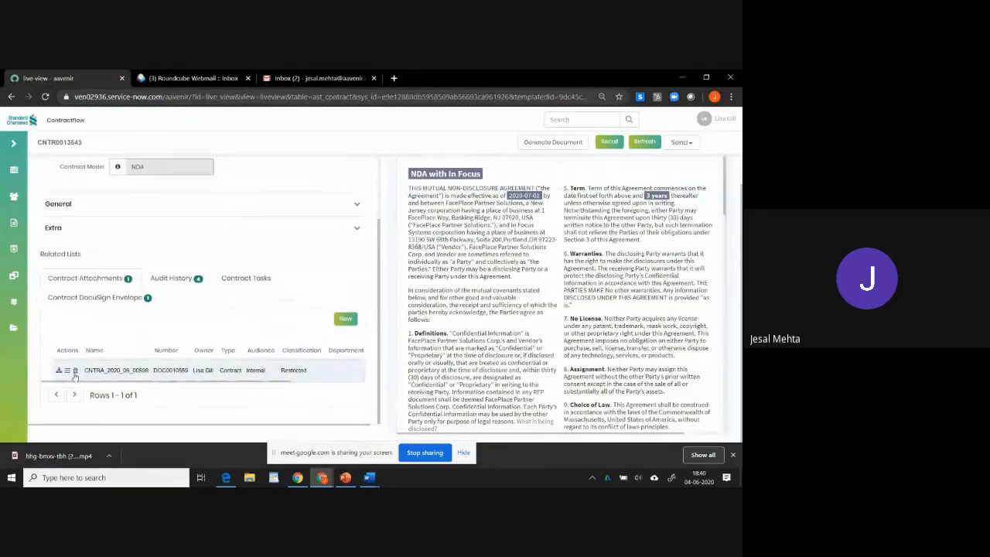
{"action": "scroll", "coordinate": [311, 249], "scroll_direction": "up", "scroll_amount": 3}
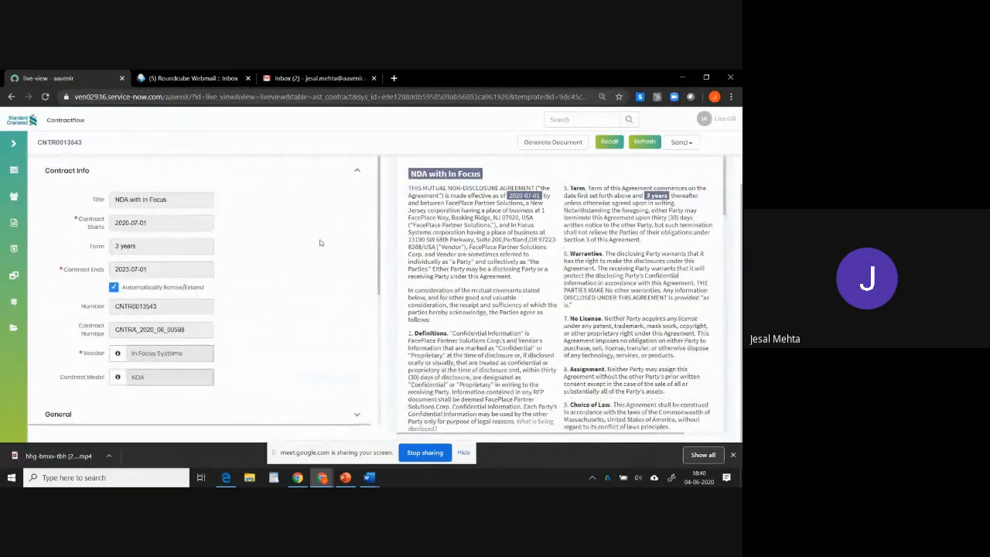
{"action": "scroll", "coordinate": [302, 246], "scroll_direction": "up", "scroll_amount": 1}
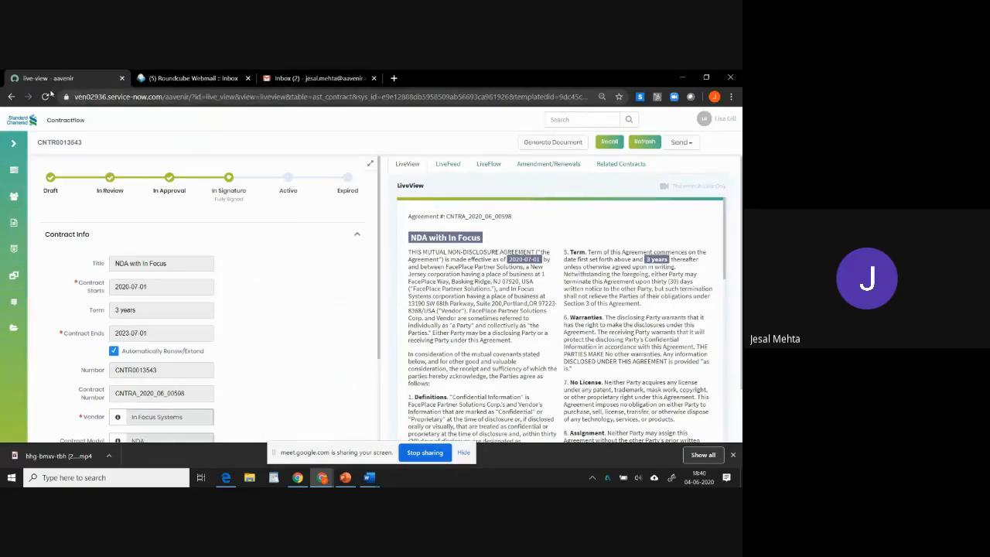
{"action": "left_click", "coordinate": [46, 96]}
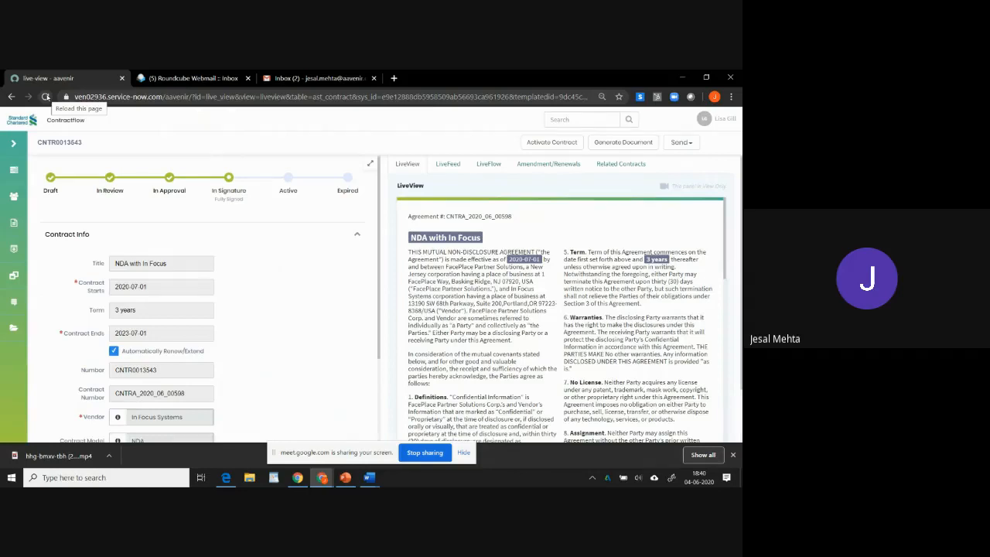
{"action": "left_click_drag", "start_coordinate": [215, 198], "coordinate": [244, 205]}
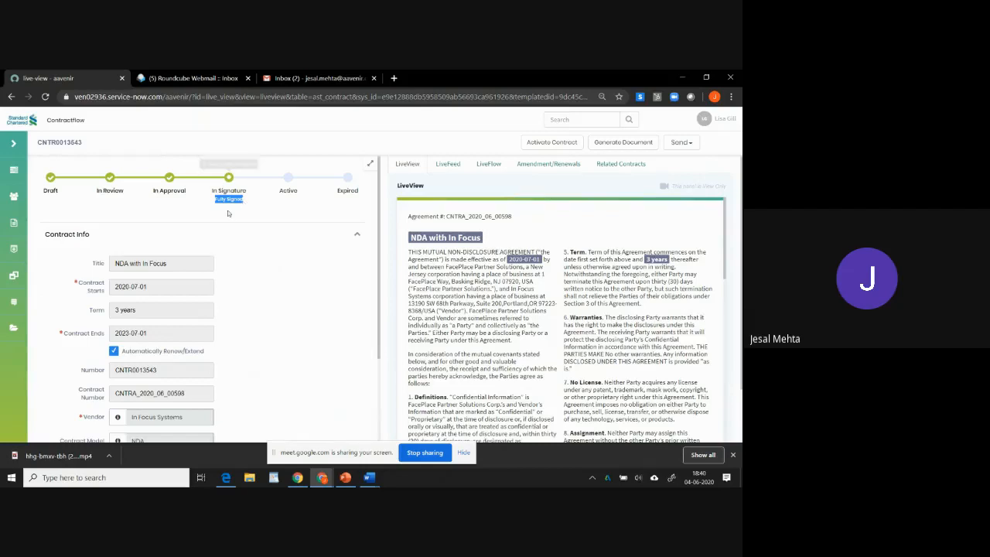
{"action": "left_click", "coordinate": [227, 214]}
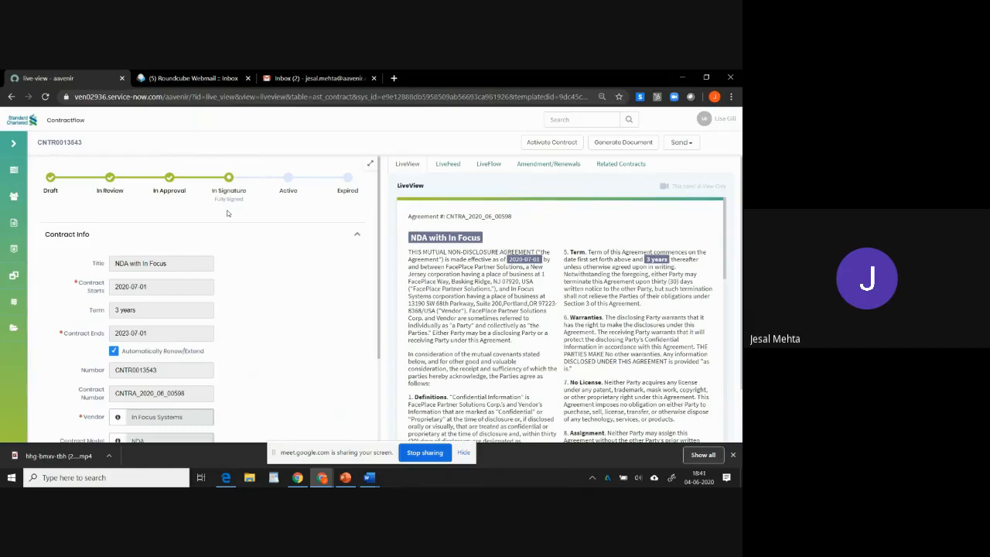
Open the list of all revisions for the contract attachment and close it.
{"action": "scroll", "coordinate": [256, 226], "scroll_direction": "down", "scroll_amount": 3}
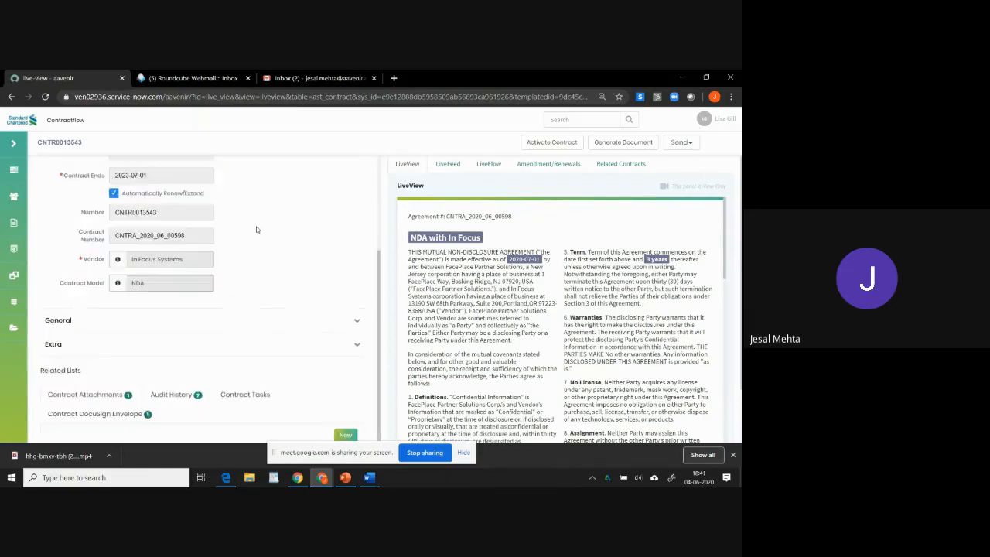
{"action": "scroll", "coordinate": [265, 206], "scroll_direction": "down", "scroll_amount": 1}
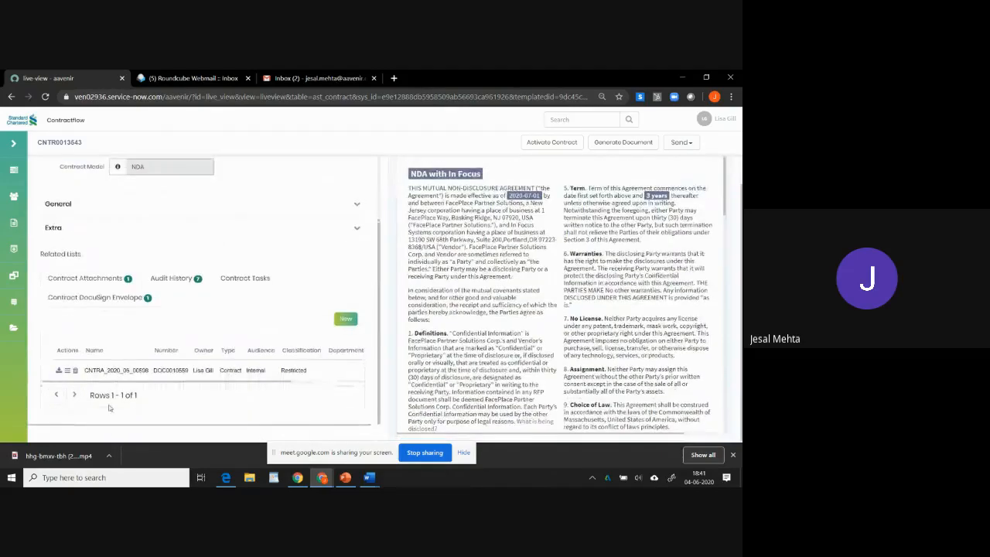
{"action": "left_click", "coordinate": [65, 374]}
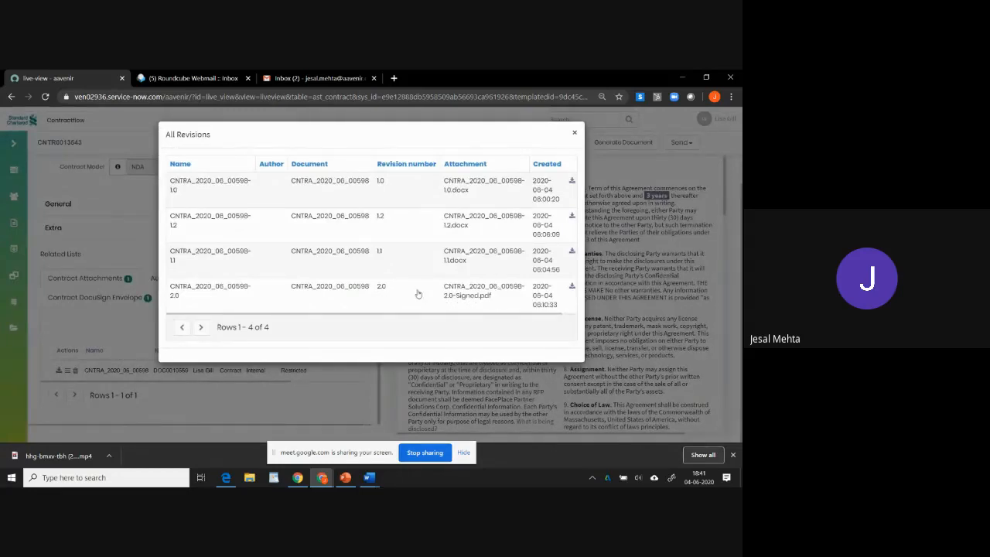
{"action": "left_click", "coordinate": [574, 134]}
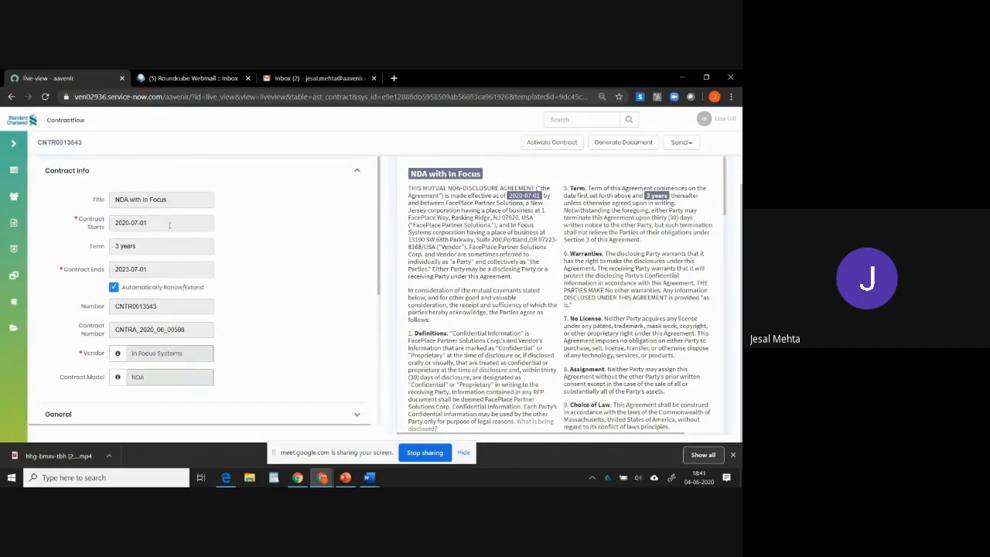
Activate the contract and confirm the activation notice.
{"action": "scroll", "coordinate": [272, 224], "scroll_direction": "up", "scroll_amount": 1}
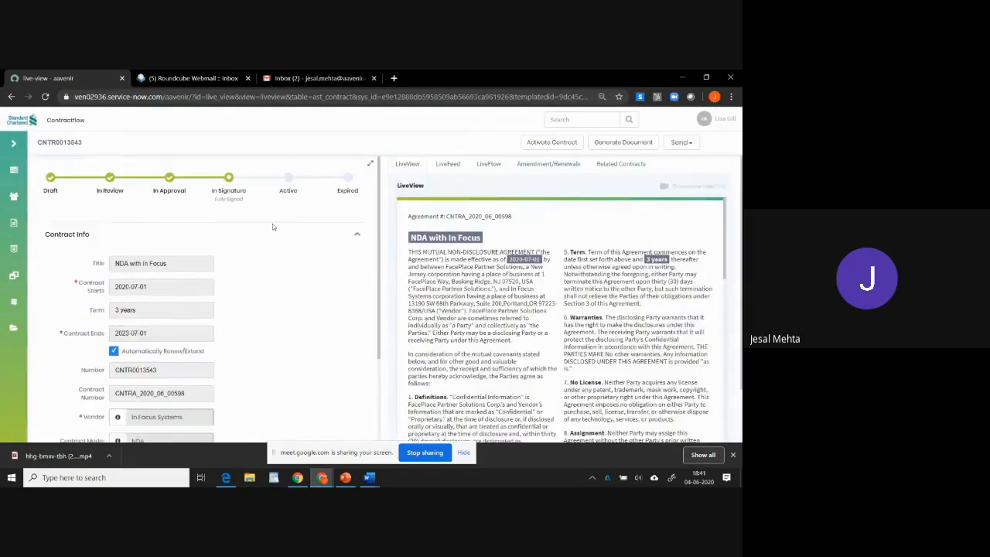
{"action": "left_click", "coordinate": [544, 144]}
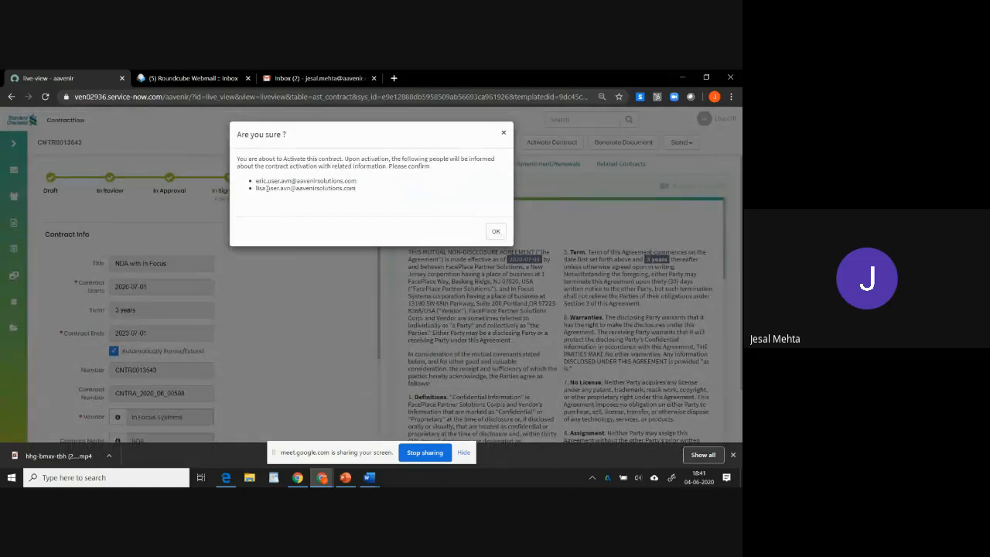
{"action": "left_click", "coordinate": [496, 230]}
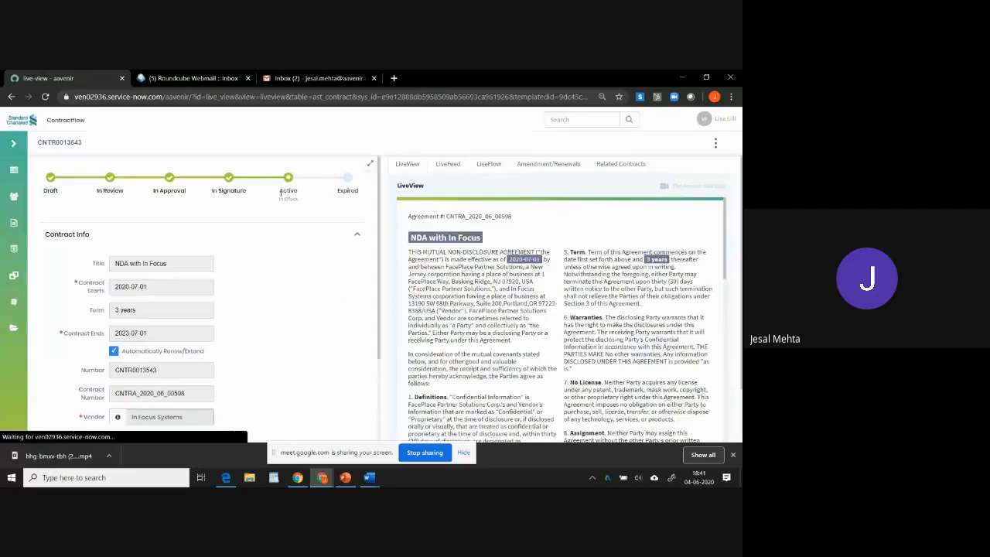
Review the contract's new stage and the available contract actions menu.
{"action": "triple_click", "coordinate": [281, 194]}
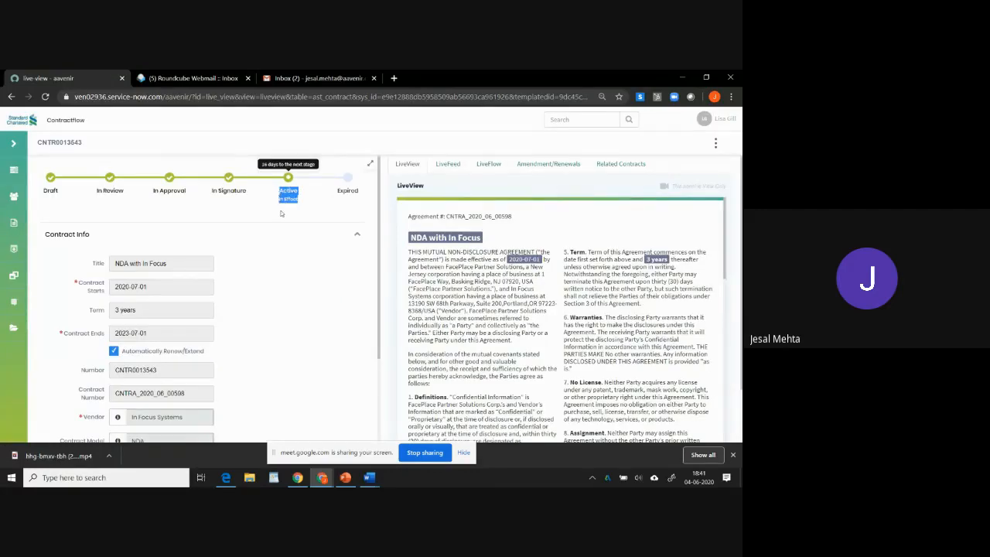
{"action": "left_click", "coordinate": [644, 147]}
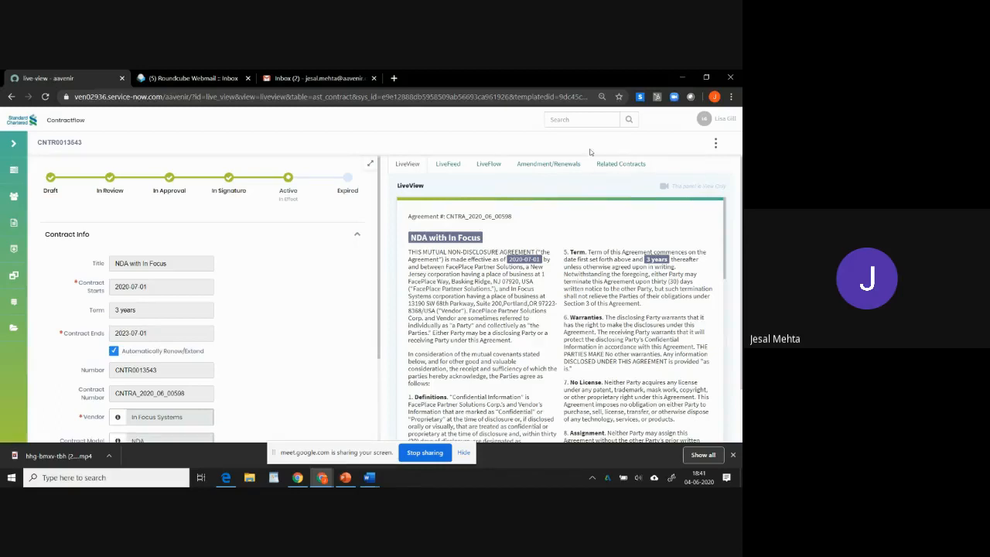
{"action": "left_click", "coordinate": [716, 145]}
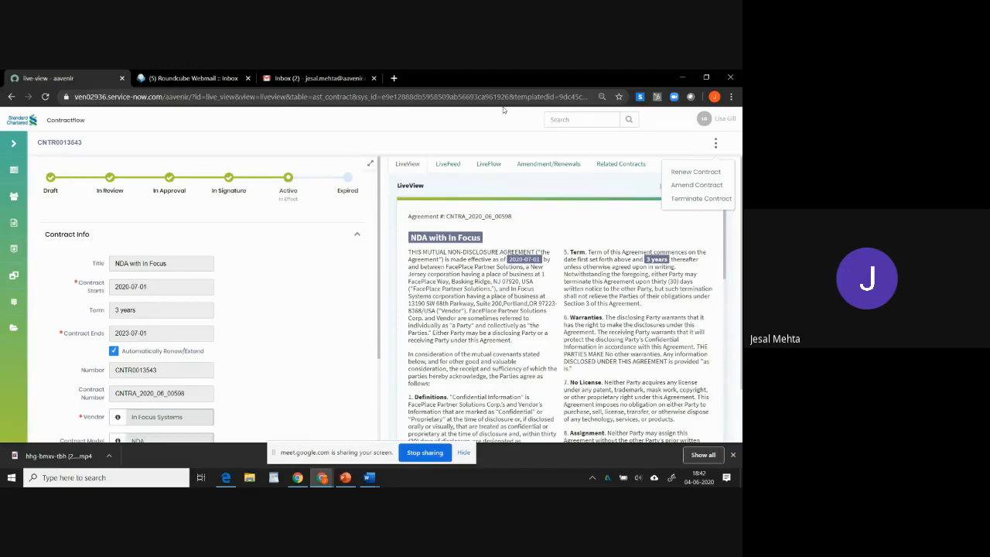
{"action": "left_click", "coordinate": [302, 132]}
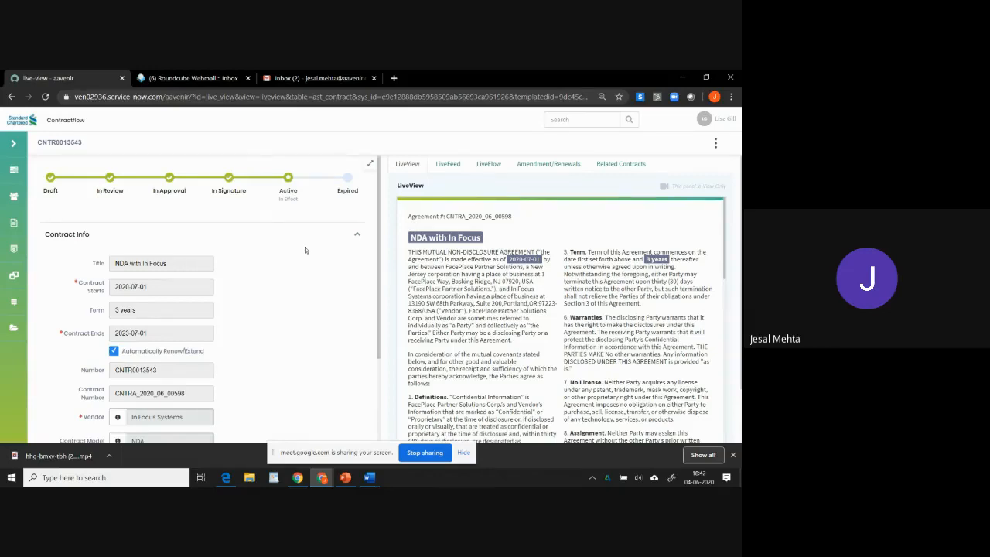
Switch to the Contract Requests window, open the Request Dashboard and examine the requests-by-status chart.
{"action": "key", "text": "alt+Tab"}
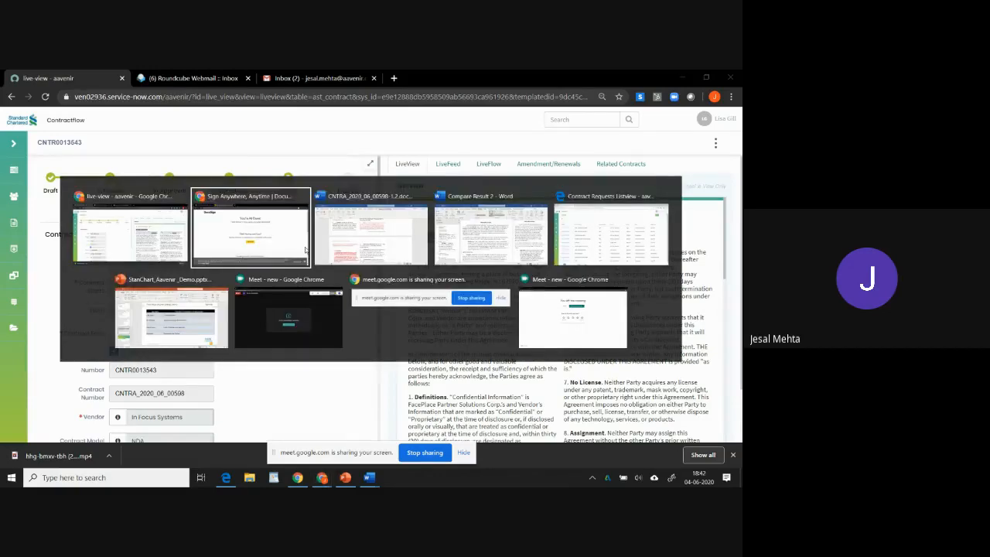
{"action": "key", "text": "alt+Tab"}
{"action": "key", "text": "alt+Tab"}
{"action": "key", "text": "alt+Tab"}
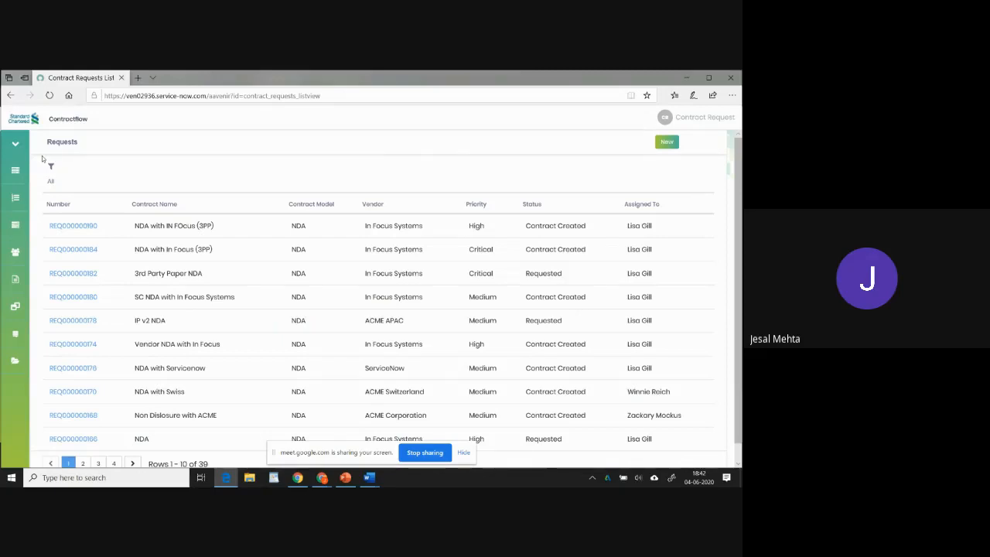
{"action": "mouse_move", "coordinate": [26, 176]}
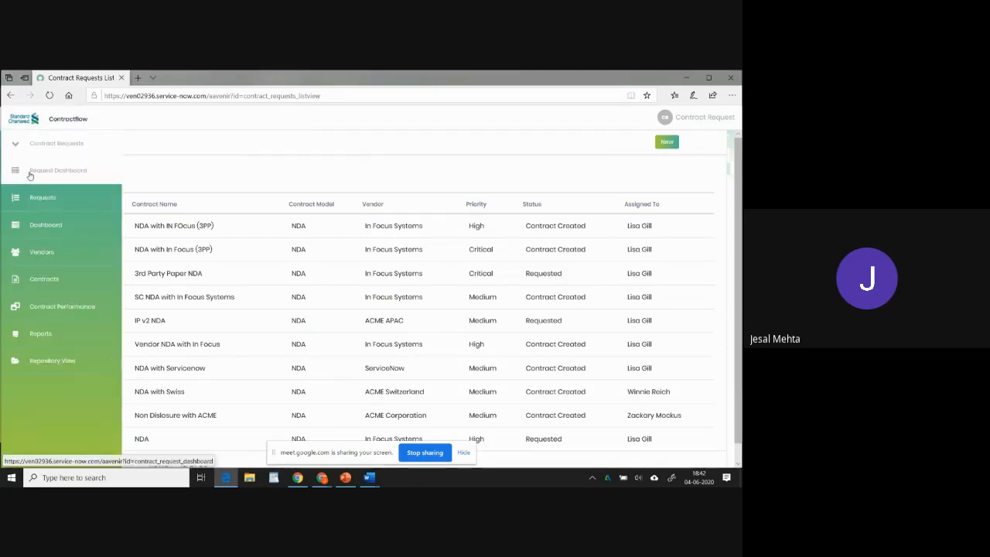
{"action": "left_click", "coordinate": [33, 175]}
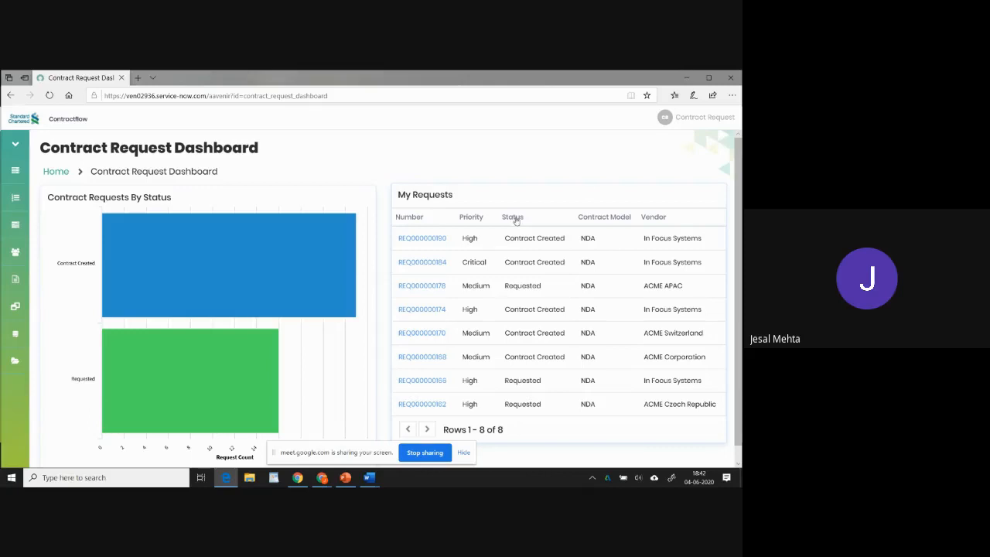
{"action": "scroll", "coordinate": [508, 232], "scroll_direction": "down", "scroll_amount": 1}
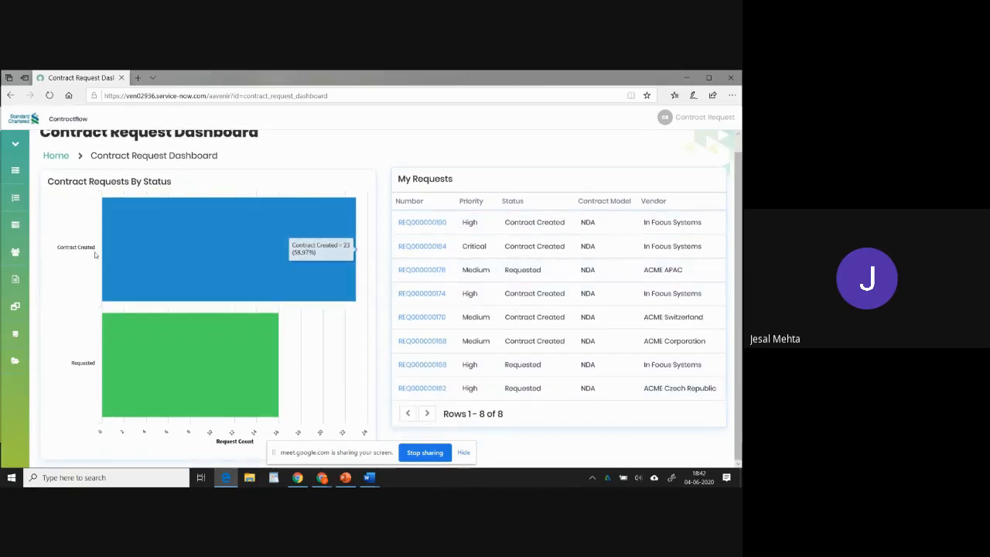
{"action": "mouse_move", "coordinate": [136, 377]}
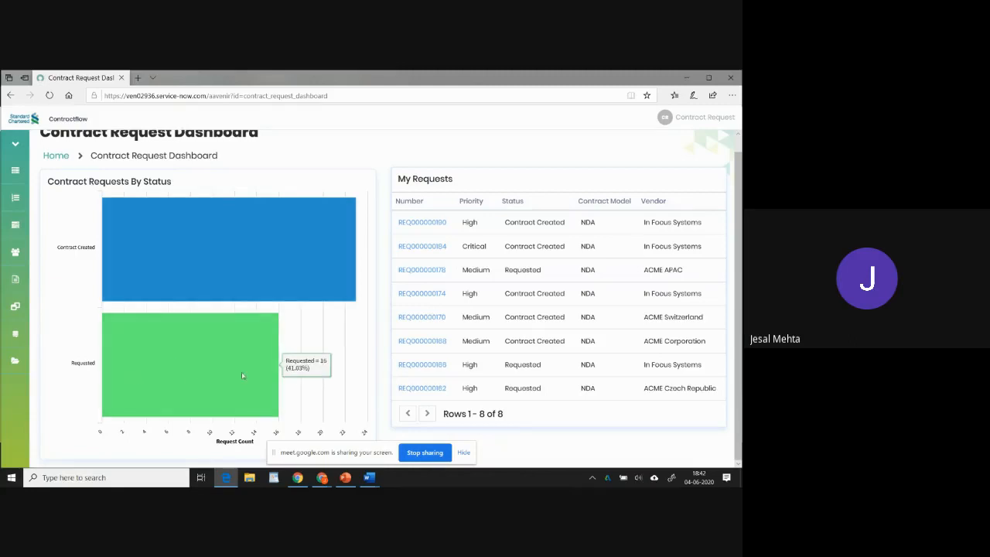
{"action": "mouse_move", "coordinate": [140, 272]}
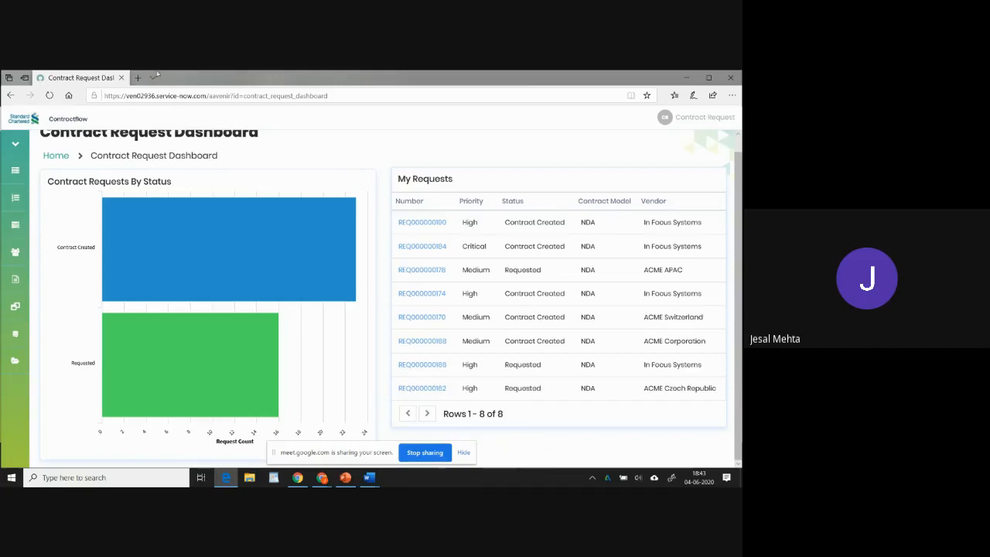
Start a new contract request from the requests list and set its vendor to In Focus Systems.
{"action": "left_click", "coordinate": [43, 196]}
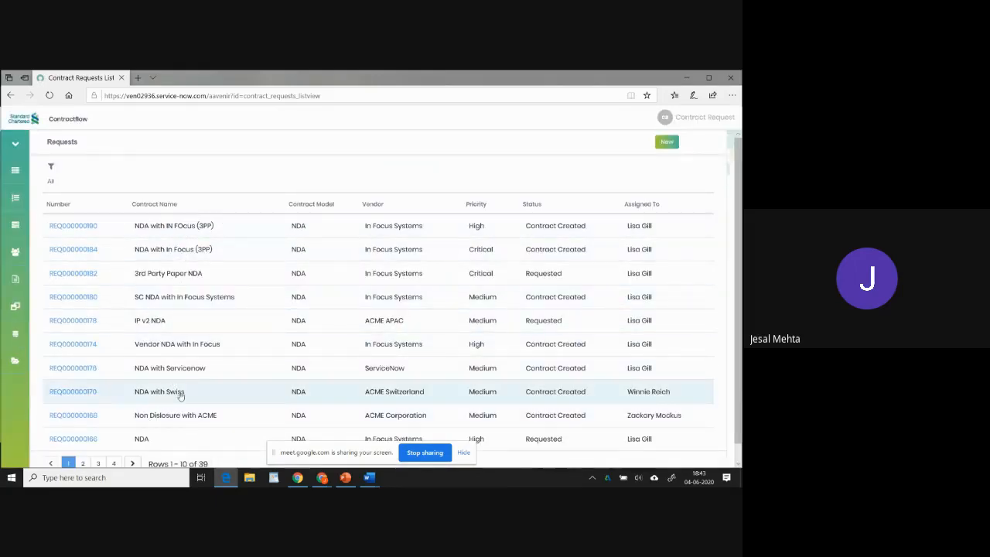
{"action": "left_click", "coordinate": [665, 143]}
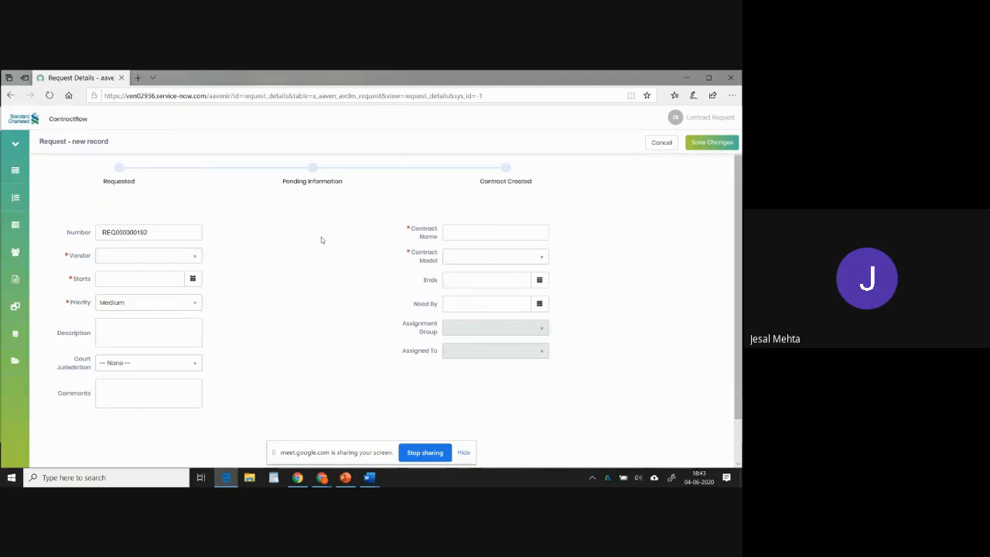
{"action": "left_click", "coordinate": [189, 259]}
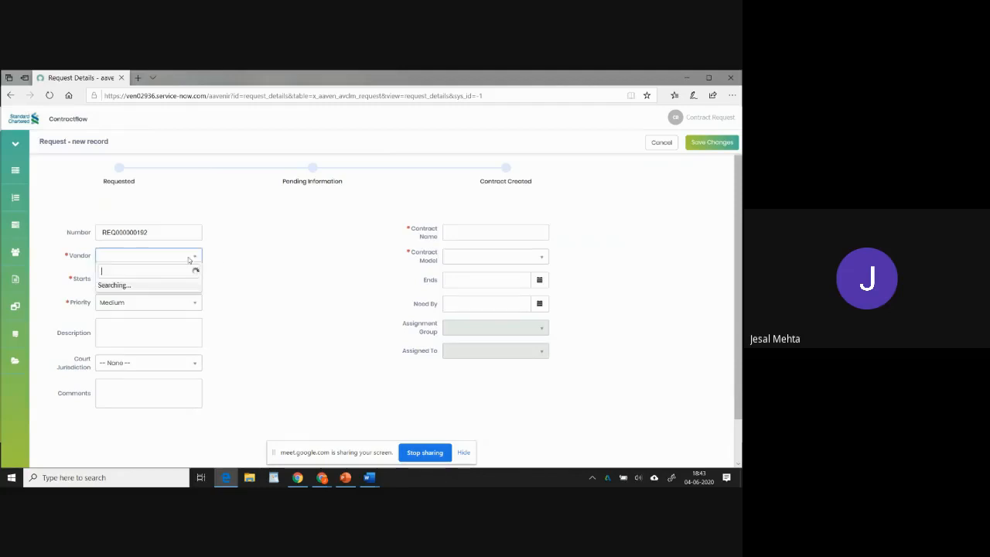
{"action": "type", "text": "in f"}
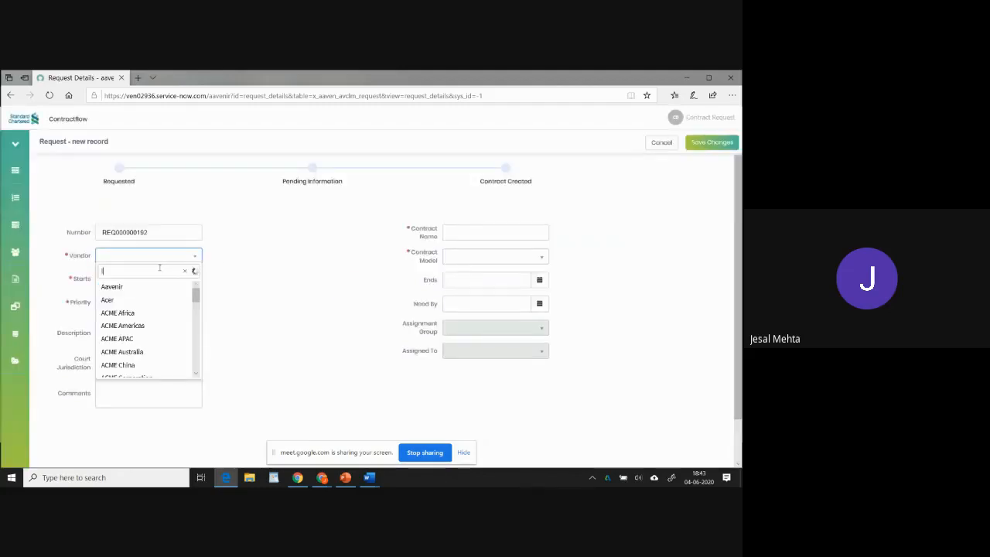
{"action": "left_click", "coordinate": [141, 289]}
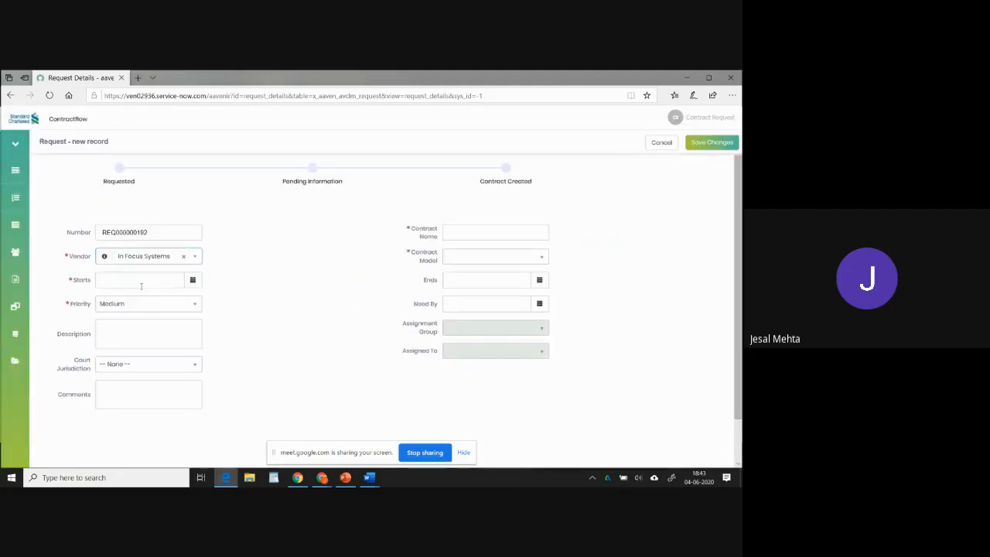
Name the contract "NDA with In Focus (3PP)" and set the contract model to NDA.
{"action": "left_click", "coordinate": [467, 228]}
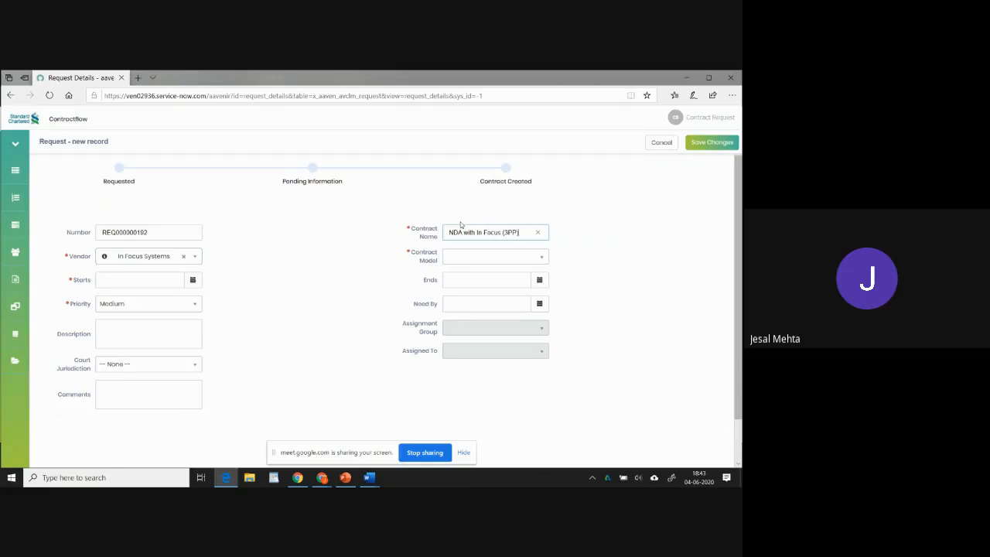
{"action": "left_click", "coordinate": [490, 258]}
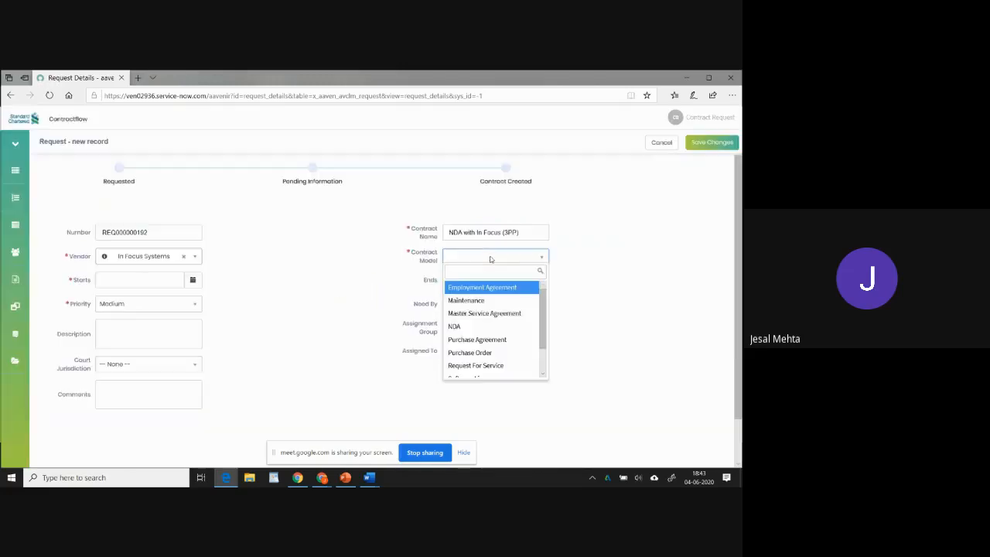
{"action": "left_click", "coordinate": [470, 324]}
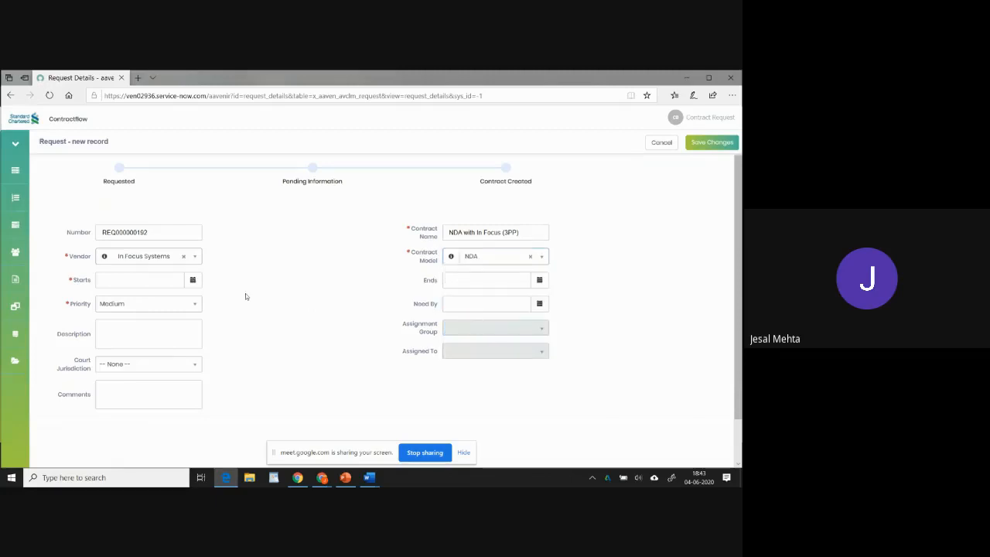
Set the request's start date to 2020-07-01 and its priority to High.
{"action": "left_click", "coordinate": [193, 279]}
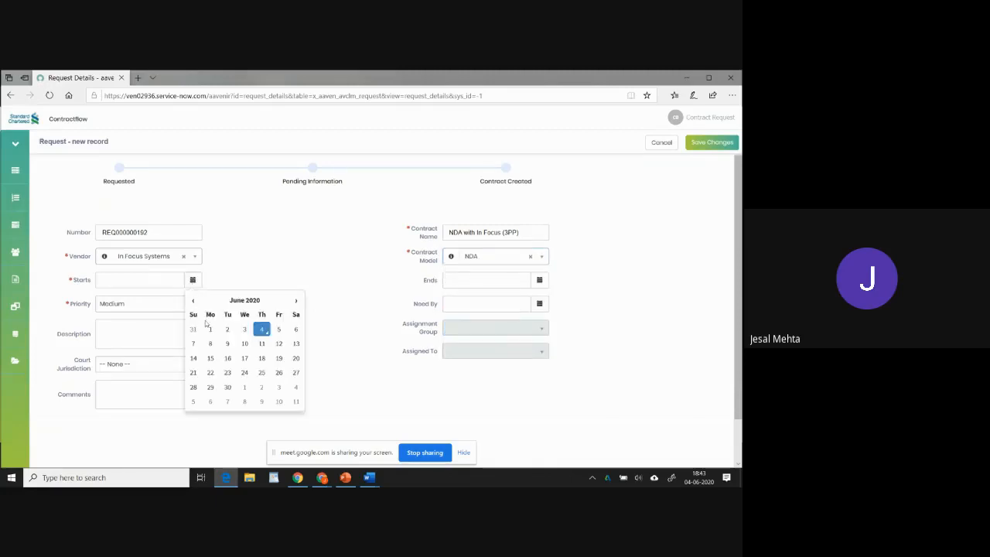
{"action": "left_click", "coordinate": [244, 387]}
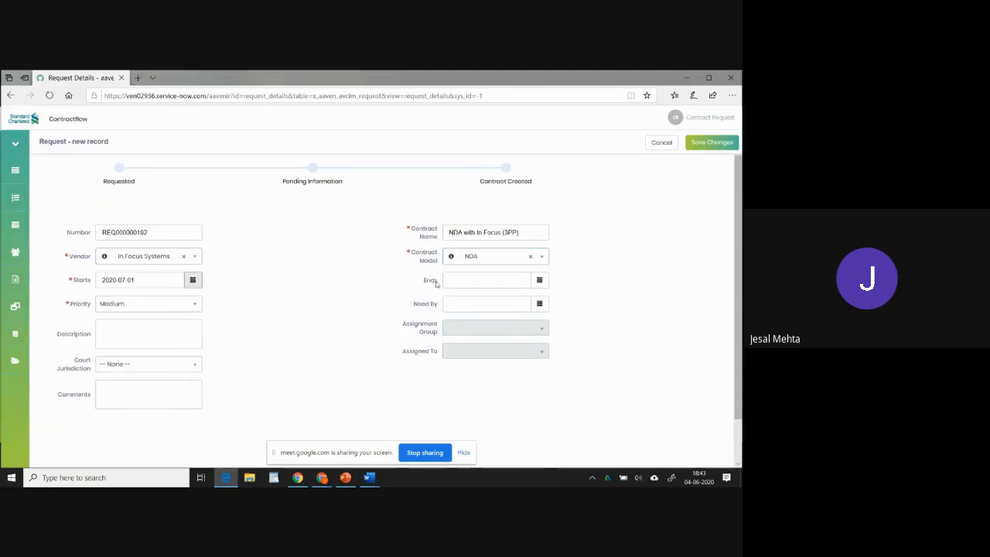
{"action": "left_click", "coordinate": [188, 305]}
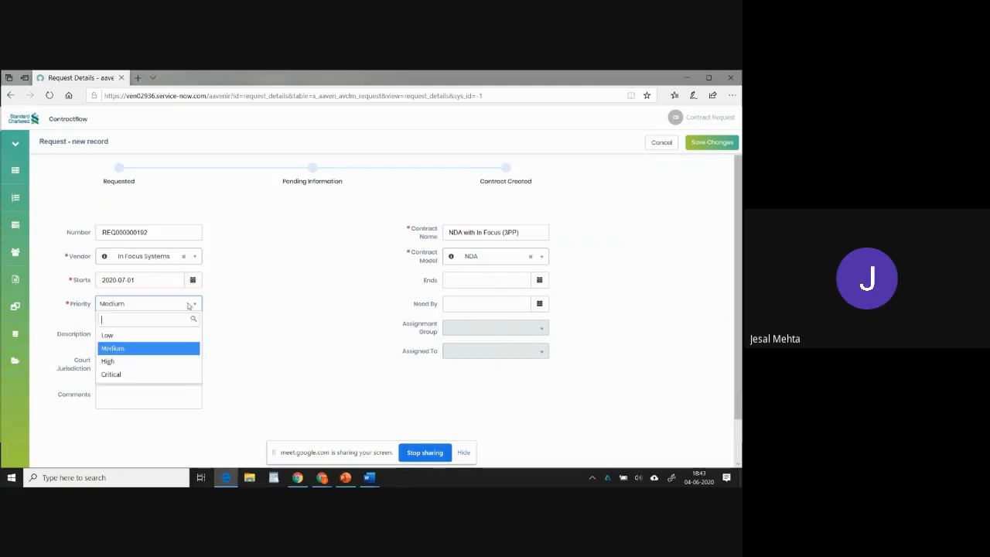
{"action": "left_click", "coordinate": [150, 363]}
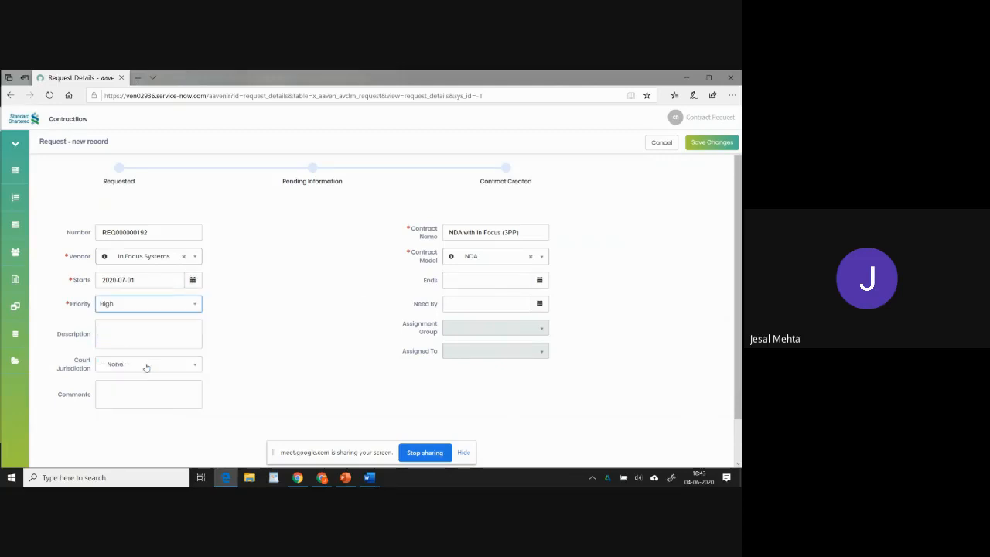
Enter the description "Required for IT services deal" and set the court jurisdiction to California.
{"action": "left_click", "coordinate": [132, 330]}
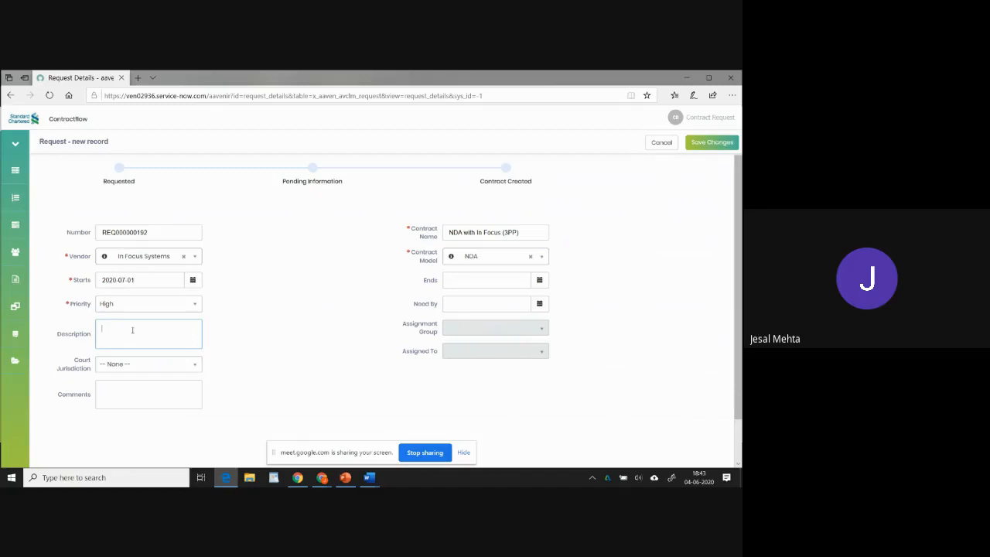
{"action": "type", "text": "Required for IT services deal"}
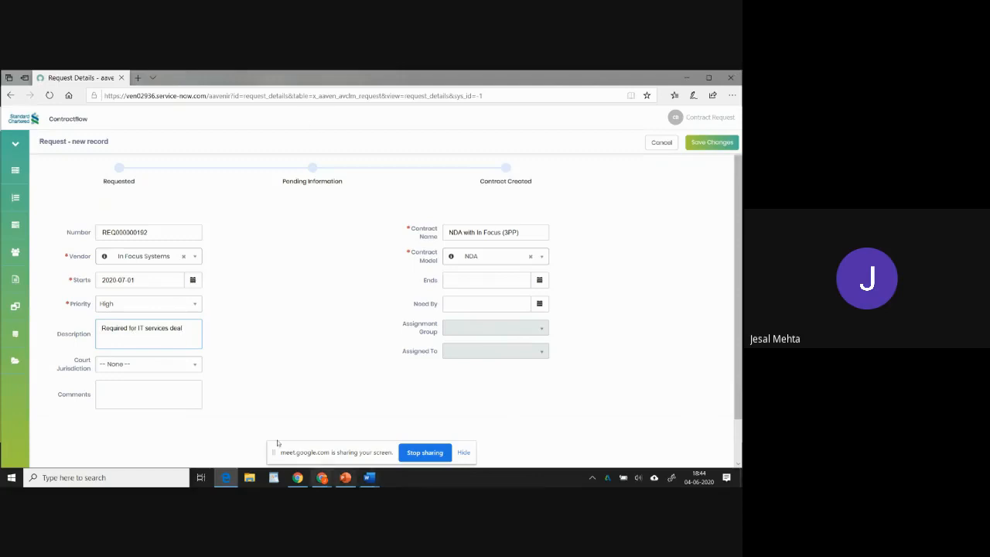
{"action": "left_click", "coordinate": [180, 365]}
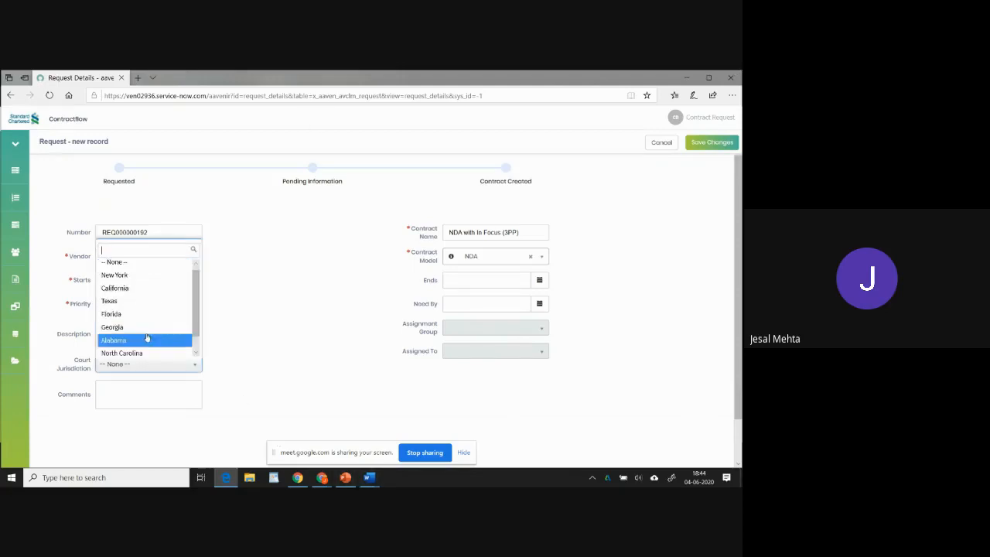
{"action": "left_click", "coordinate": [133, 293]}
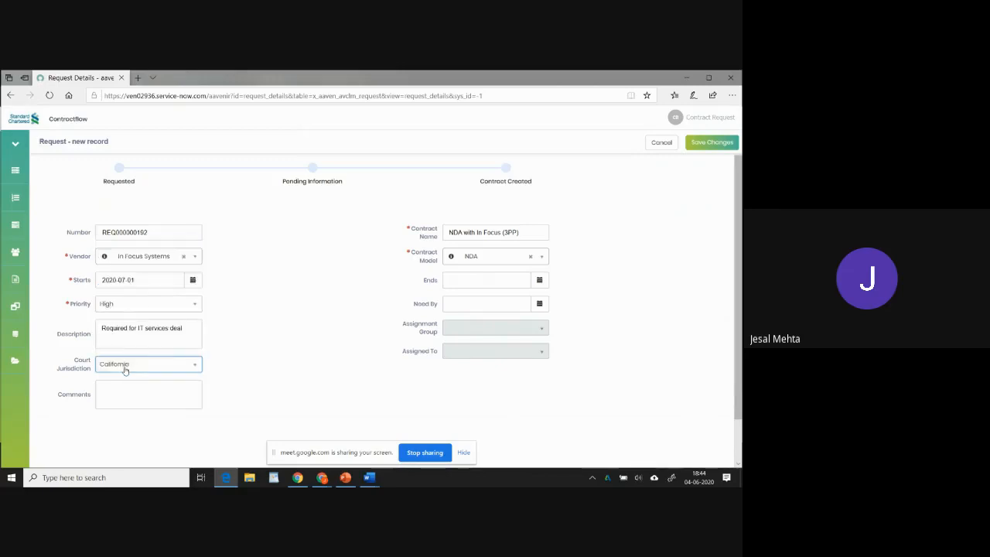
Add the comment "Please treat this with urgency" and save the new request.
{"action": "left_click", "coordinate": [111, 393]}
{"action": "type", "text": "Plea"}
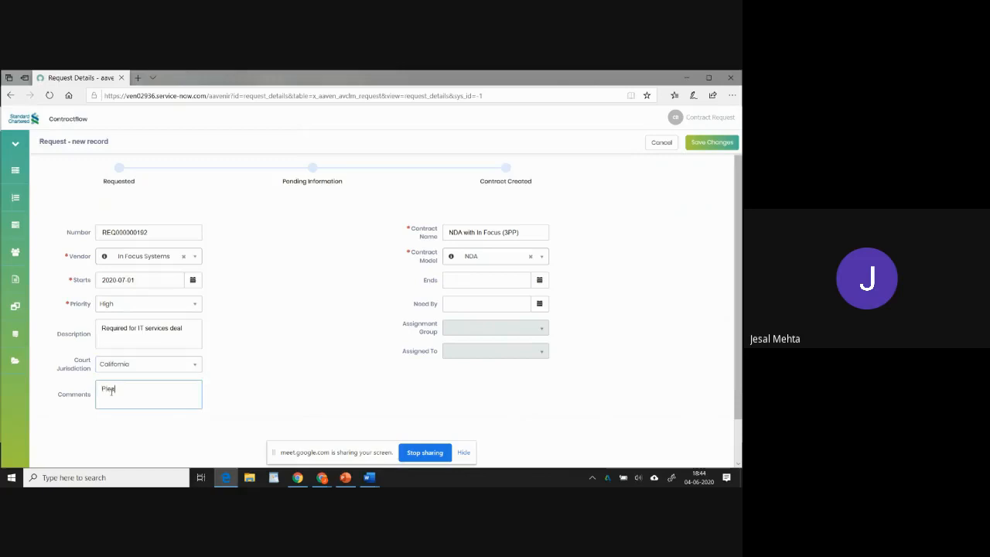
{"action": "type", "text": "se treat this with urgency"}
{"action": "left_click", "coordinate": [706, 145]}
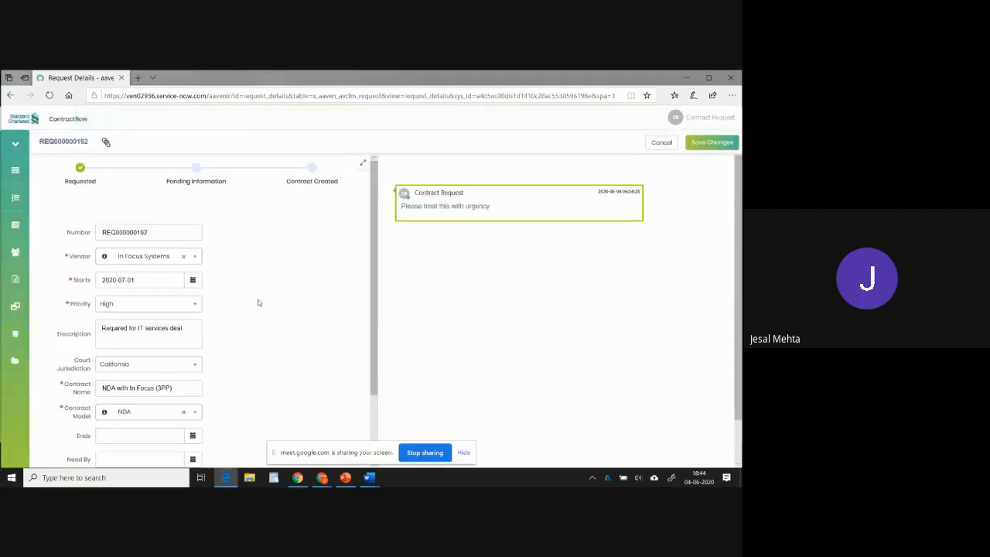
Attach the file CNTRA_2020_06_00596-1.0.docx to the request and save the changes.
{"action": "scroll", "coordinate": [259, 302], "scroll_direction": "down", "scroll_amount": 2}
{"action": "scroll", "coordinate": [255, 318], "scroll_direction": "down", "scroll_amount": 1}
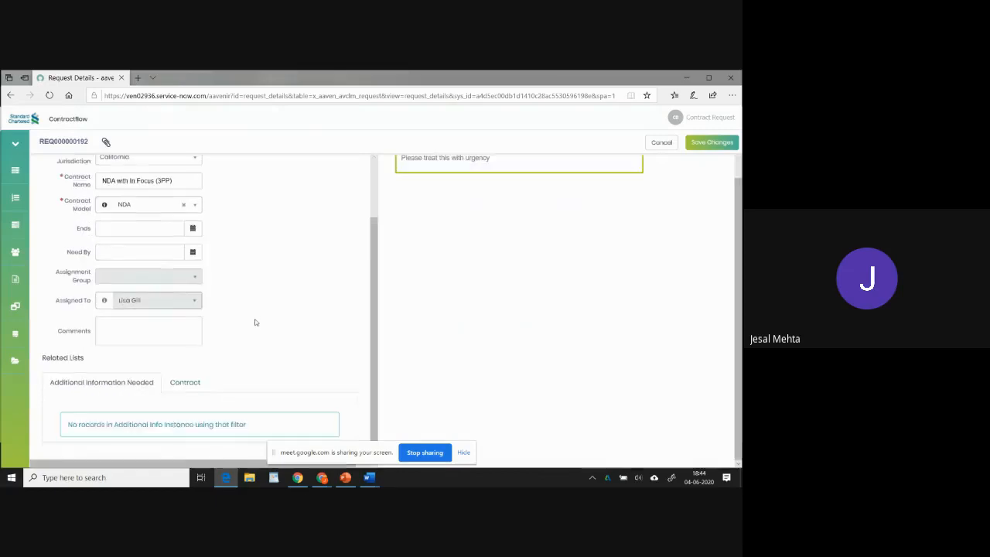
{"action": "scroll", "coordinate": [255, 318], "scroll_direction": "up", "scroll_amount": 2}
{"action": "scroll", "coordinate": [254, 319], "scroll_direction": "up", "scroll_amount": 3}
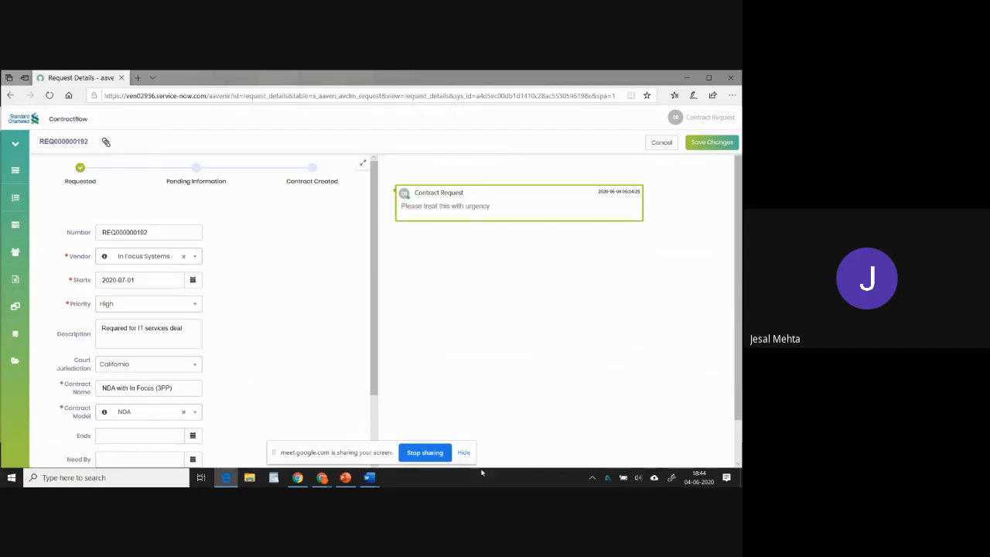
{"action": "left_click", "coordinate": [107, 143]}
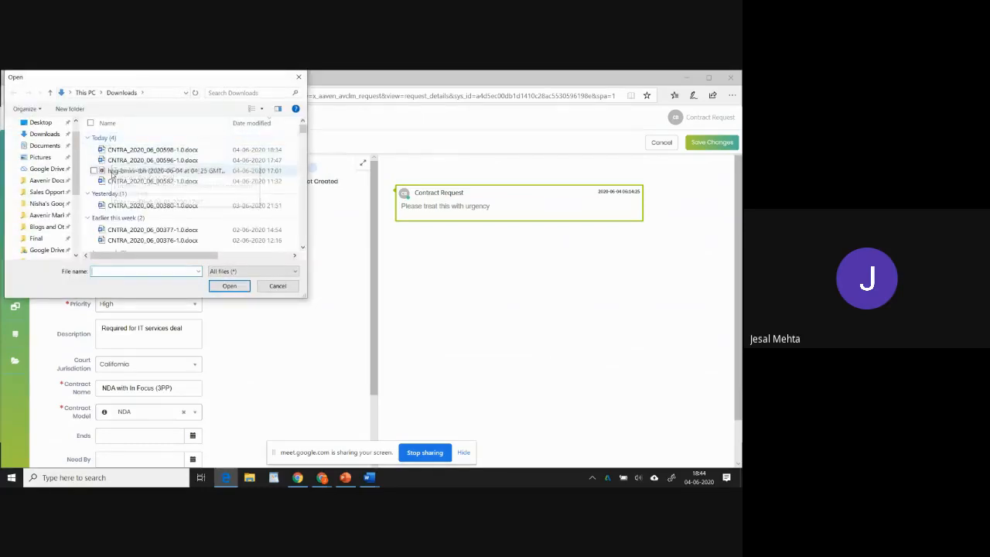
{"action": "double_click", "coordinate": [114, 160]}
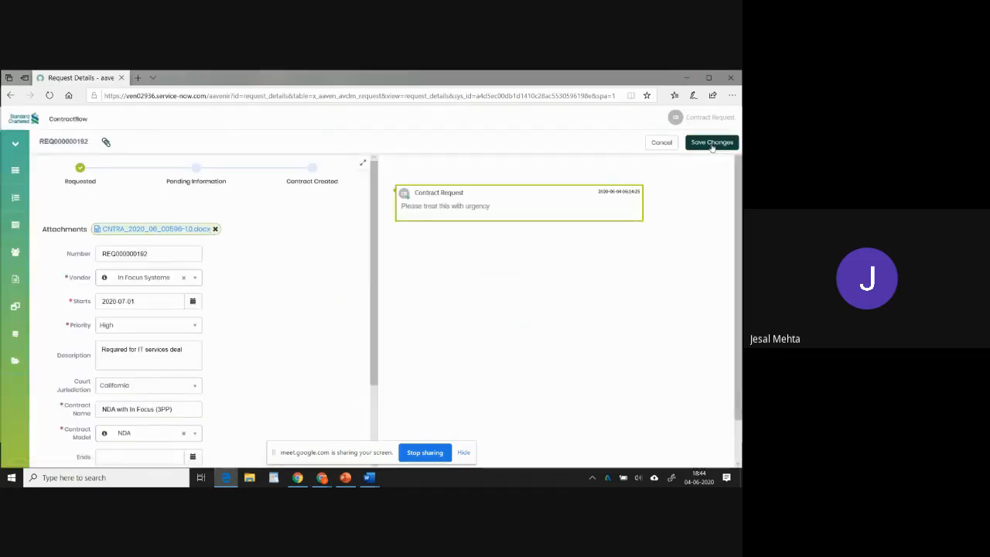
{"action": "left_click", "coordinate": [711, 144]}
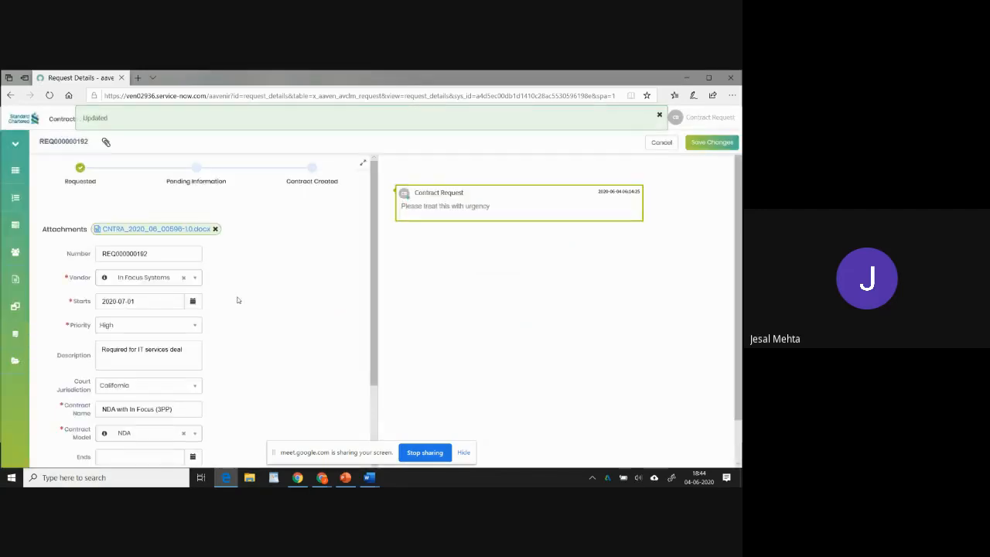
Review the saved request's fields, including the court jurisdiction options.
{"action": "scroll", "coordinate": [208, 335], "scroll_direction": "down", "scroll_amount": 1}
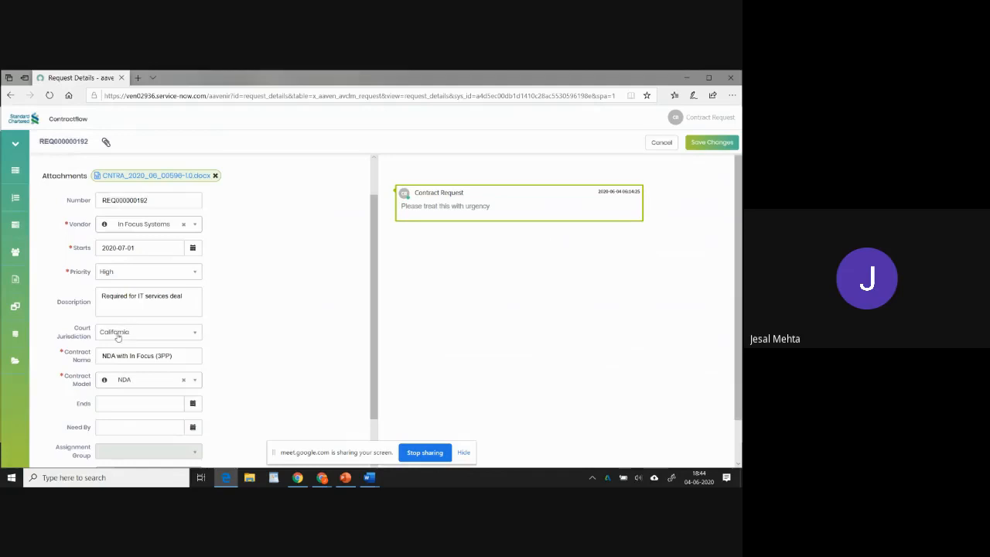
{"action": "scroll", "coordinate": [255, 308], "scroll_direction": "down", "scroll_amount": 2}
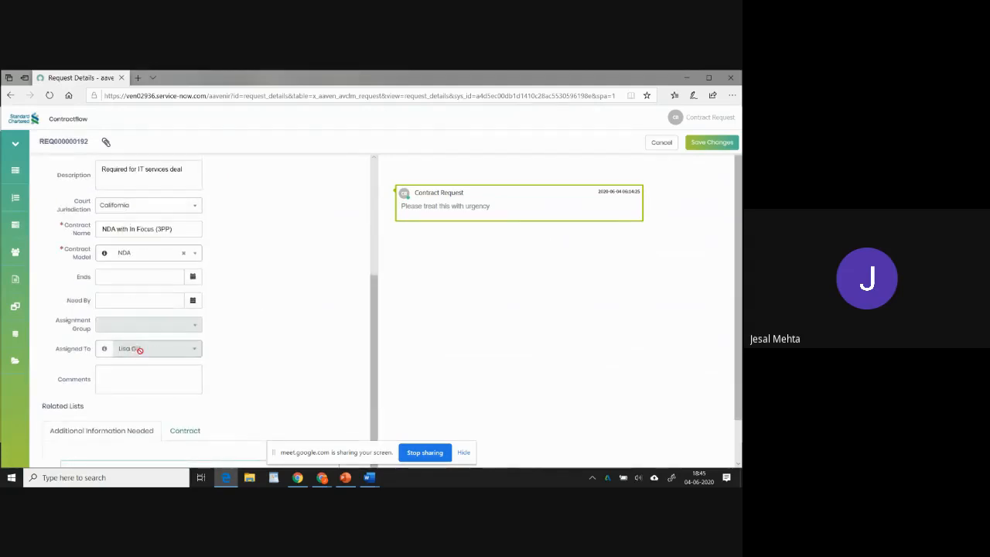
{"action": "left_click", "coordinate": [194, 206]}
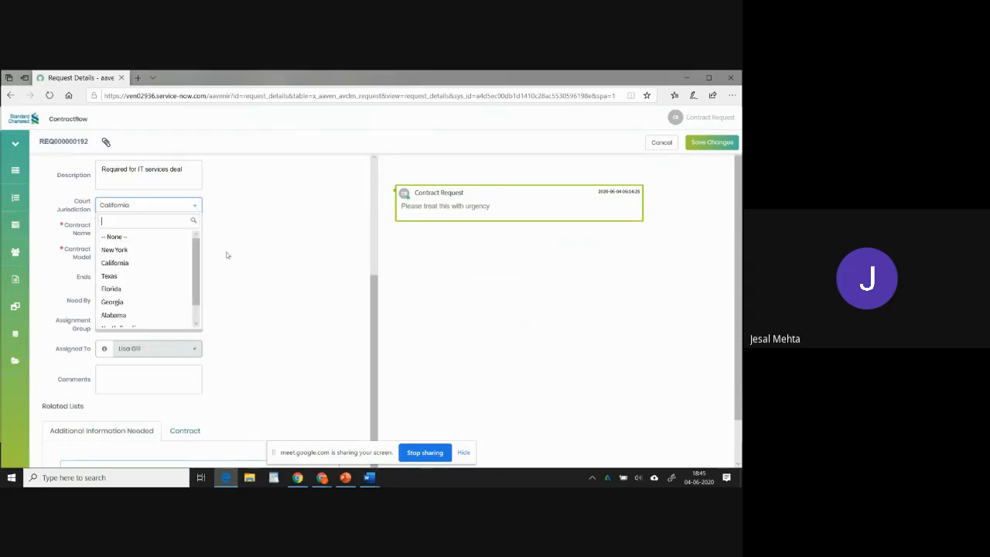
{"action": "left_click", "coordinate": [258, 277]}
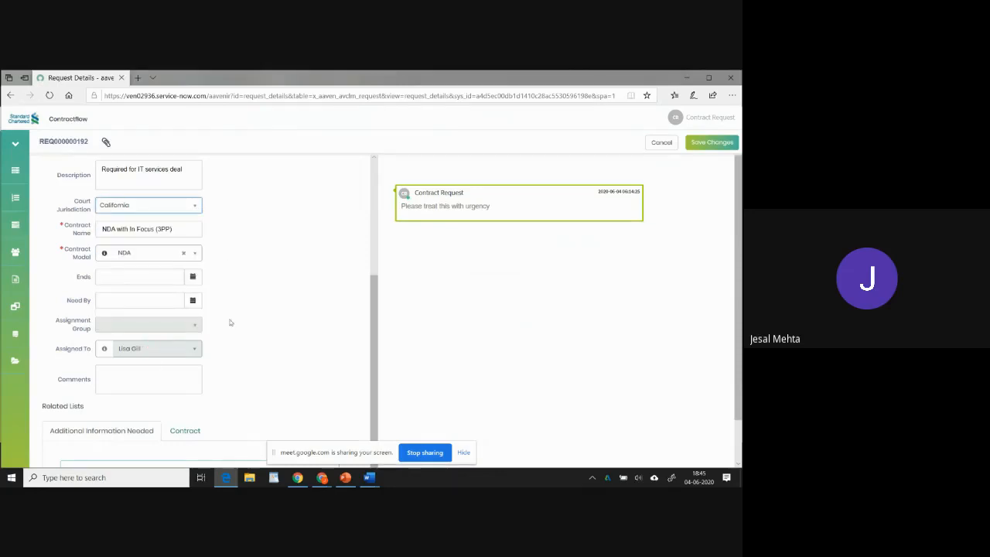
{"action": "scroll", "coordinate": [261, 299], "scroll_direction": "up", "scroll_amount": 3}
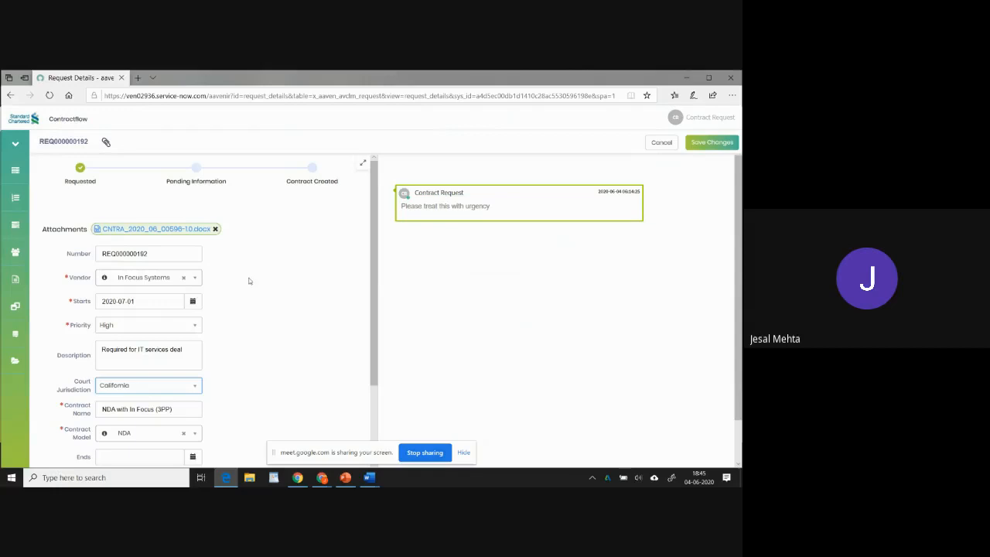
Switch to the webmail inbox, open the new contract request REQ000000192 notification and follow its request link.
{"action": "key", "text": "alt+Tab"}
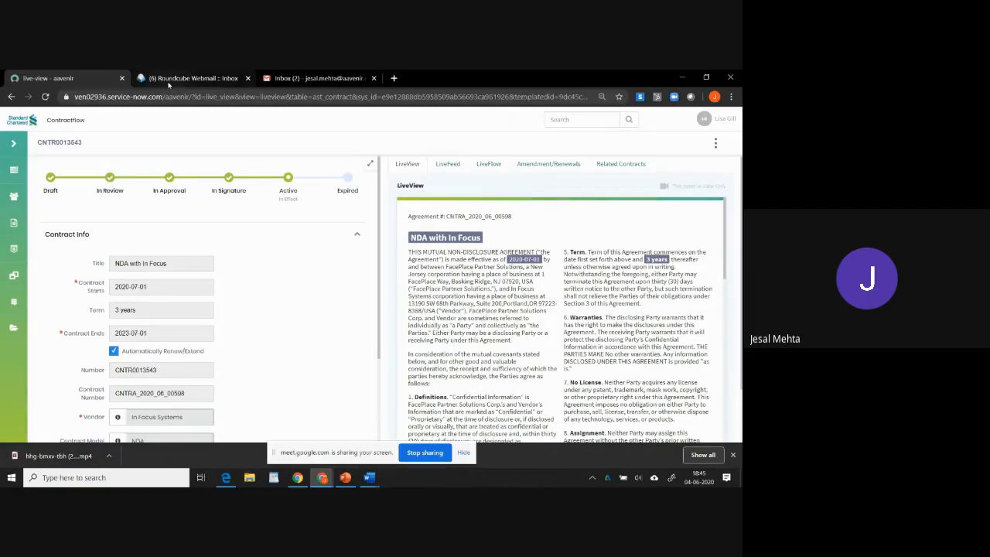
{"action": "left_click", "coordinate": [168, 82]}
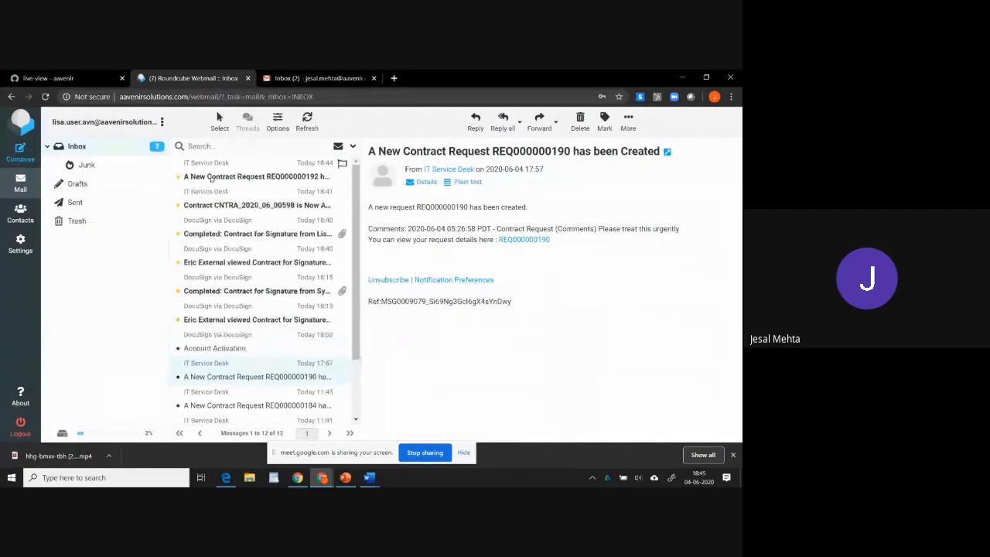
{"action": "left_click", "coordinate": [242, 184]}
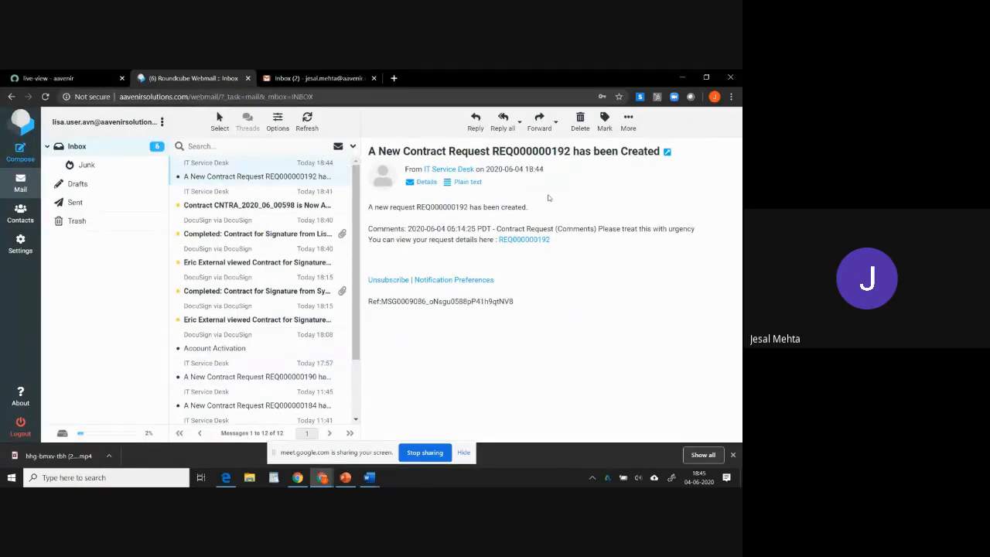
{"action": "left_click", "coordinate": [522, 239]}
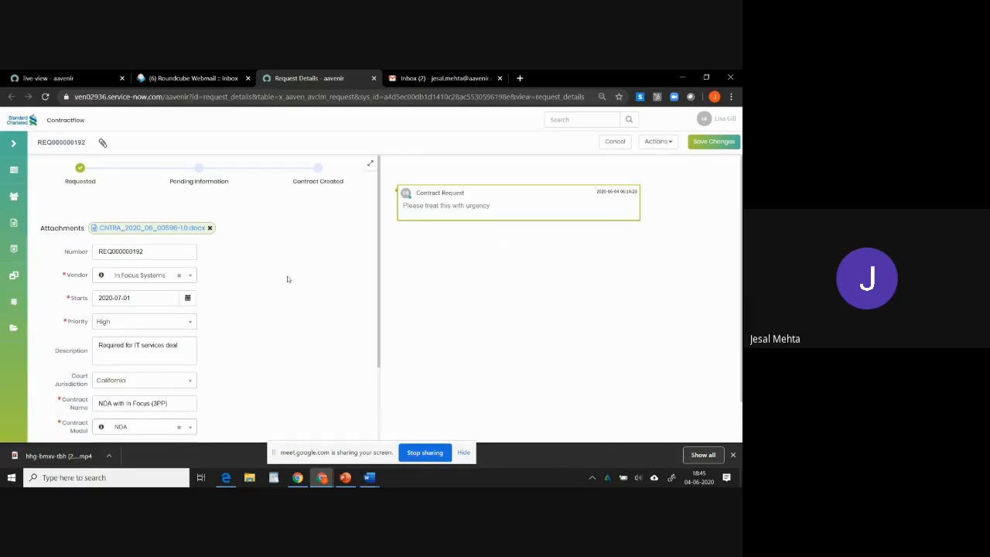
Start a need-more-information request on the contract request with the comment "Please provide following information".
{"action": "scroll", "coordinate": [287, 280], "scroll_direction": "down", "scroll_amount": 2}
{"action": "scroll", "coordinate": [287, 280], "scroll_direction": "up", "scroll_amount": 2}
{"action": "left_click", "coordinate": [669, 146]}
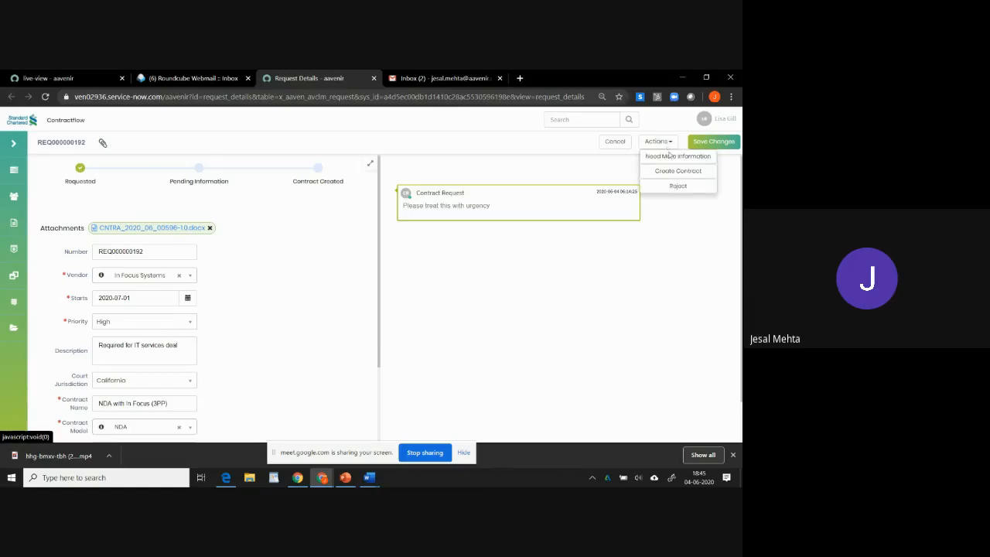
{"action": "scroll", "coordinate": [298, 304], "scroll_direction": "down", "scroll_amount": 5}
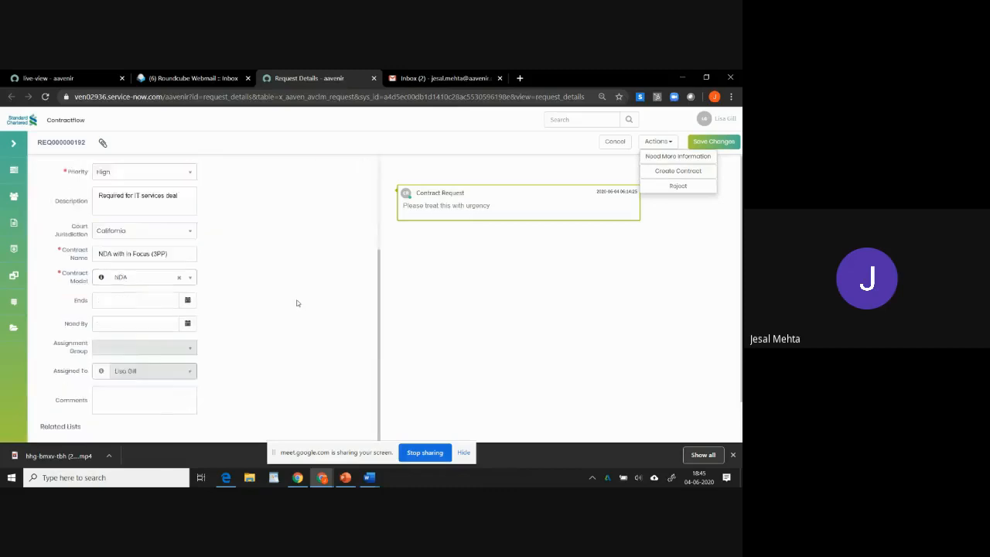
{"action": "scroll", "coordinate": [295, 301], "scroll_direction": "up", "scroll_amount": 5}
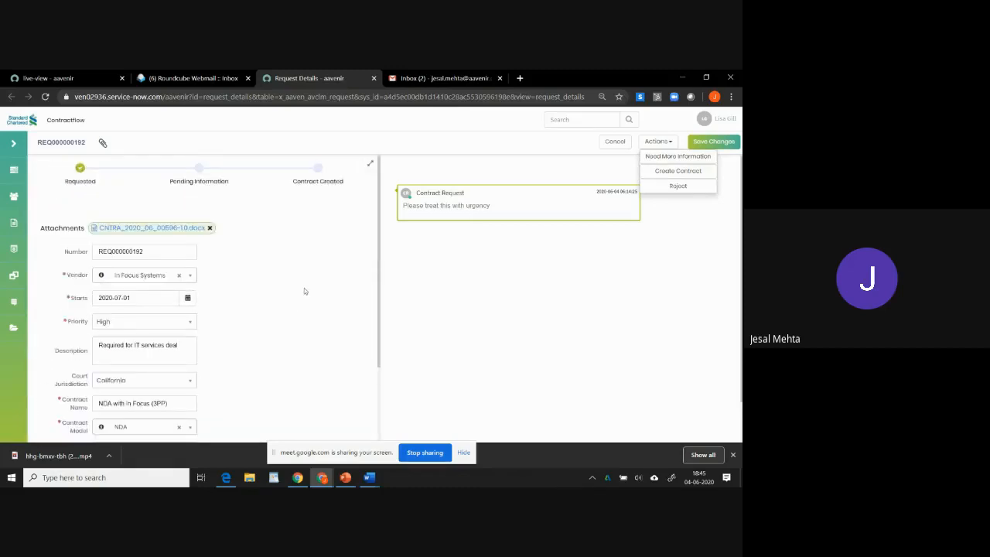
{"action": "left_click", "coordinate": [663, 157]}
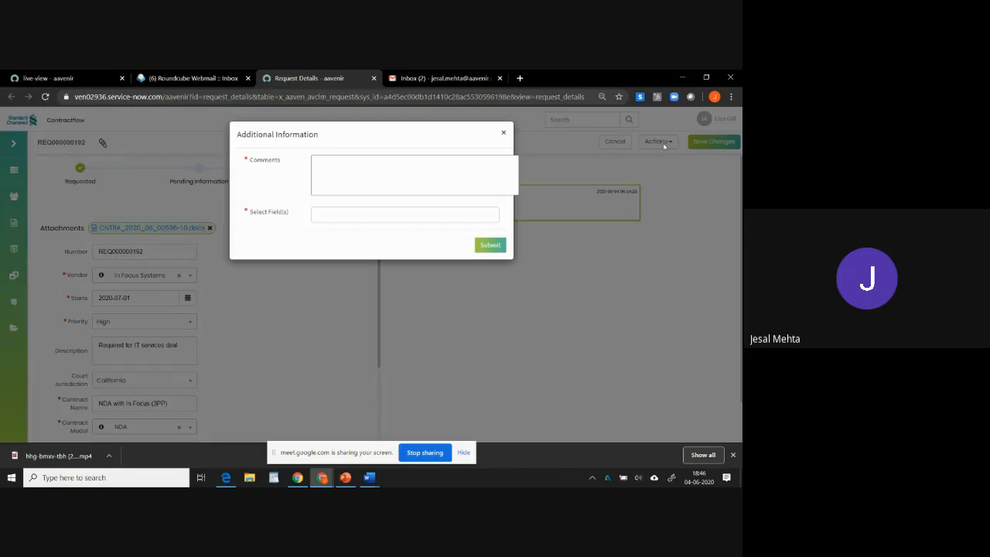
{"action": "type", "text": "Please provide following information"}
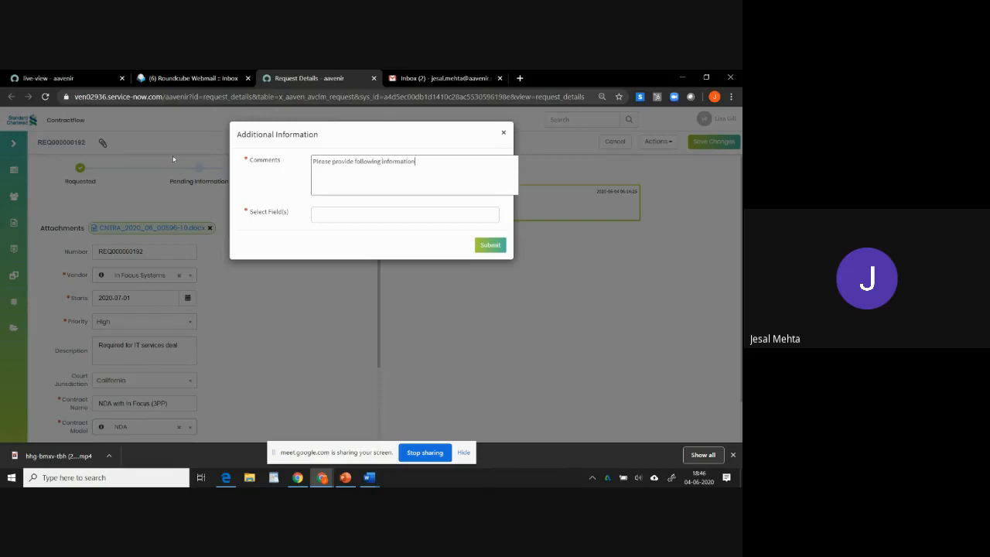
Pick Payment Schedule and Tax Exempt as the required fields, then close the dialog without submitting.
{"action": "left_click", "coordinate": [323, 216]}
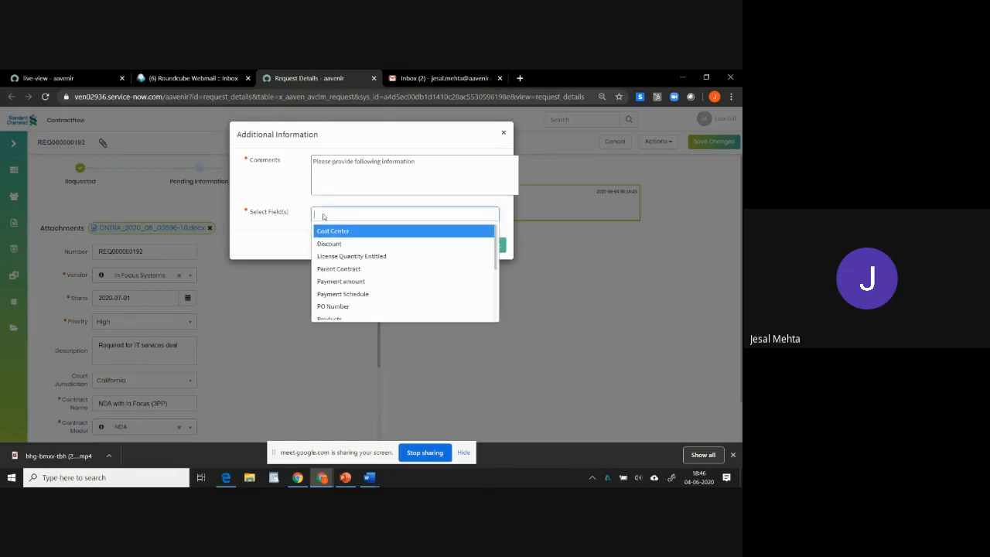
{"action": "scroll", "coordinate": [352, 292], "scroll_direction": "down", "scroll_amount": 1}
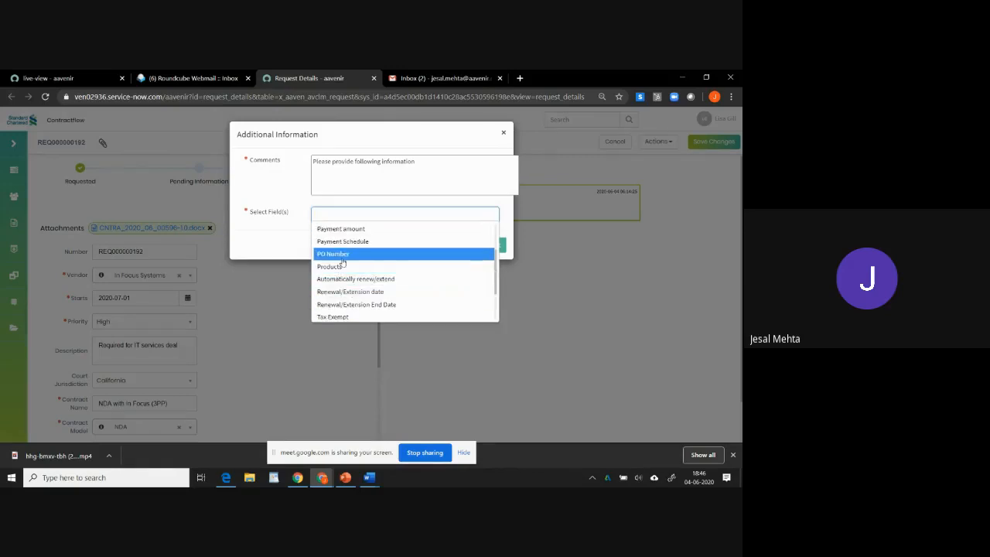
{"action": "left_click", "coordinate": [352, 245]}
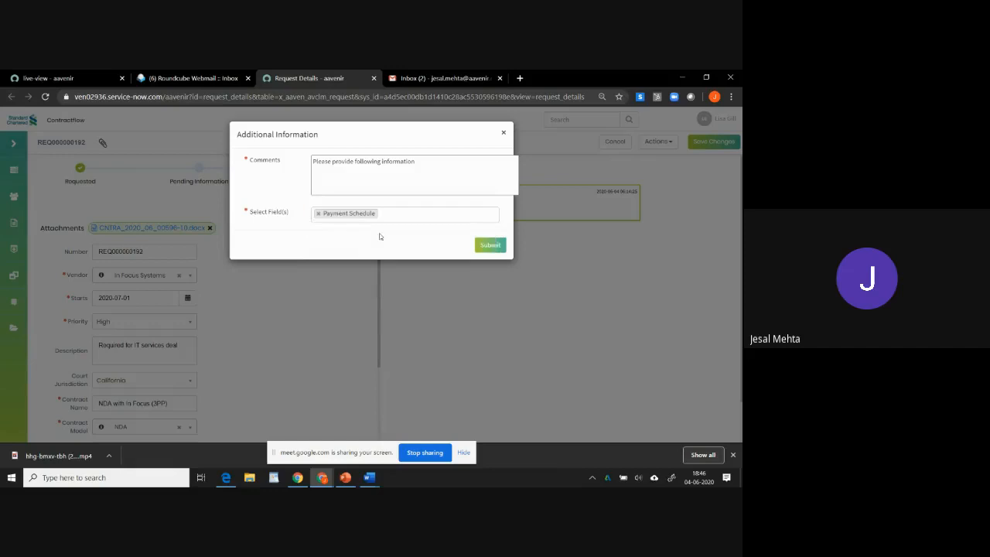
{"action": "left_click", "coordinate": [406, 216]}
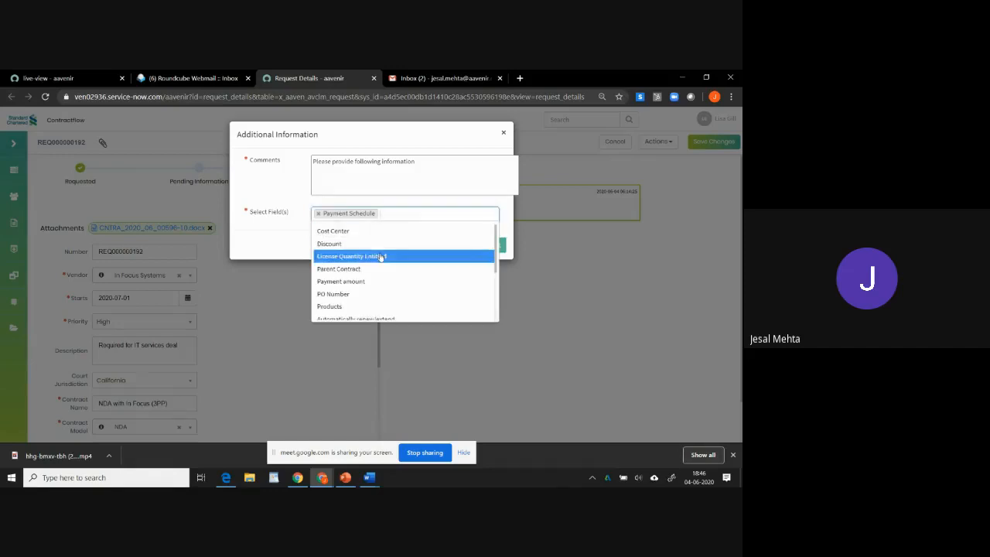
{"action": "scroll", "coordinate": [380, 259], "scroll_direction": "down", "scroll_amount": 1}
{"action": "left_click", "coordinate": [365, 260]}
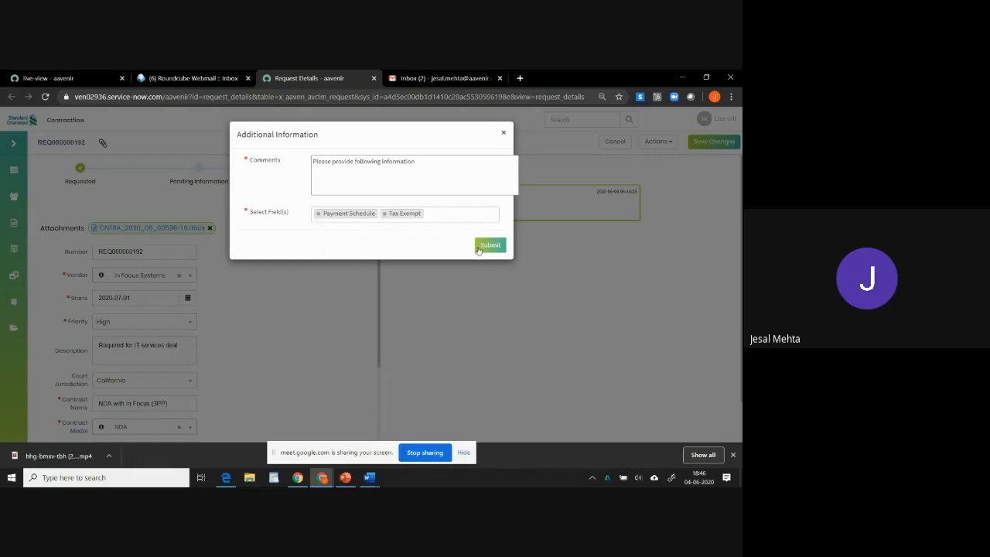
{"action": "left_click", "coordinate": [502, 132]}
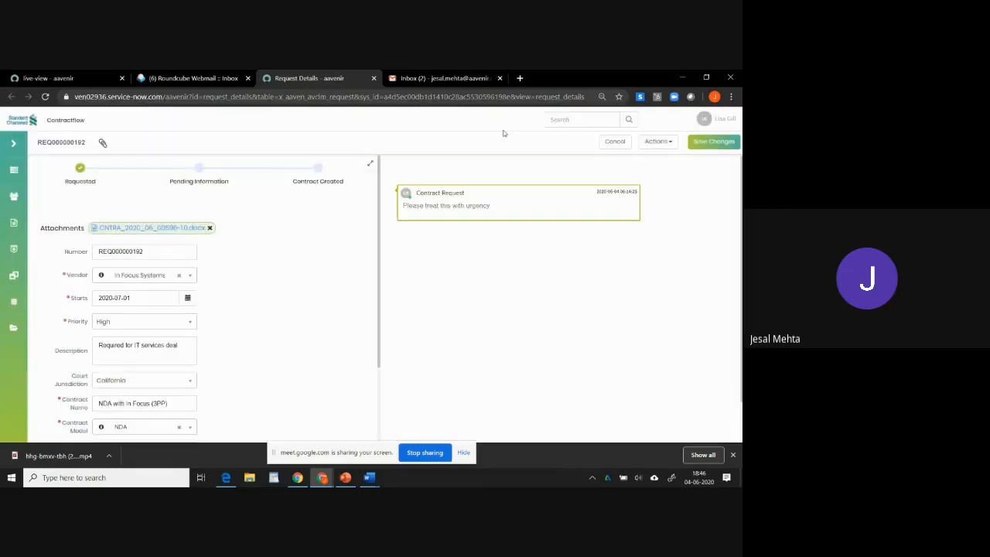
Create a contract from the request, proceeding with vendor In Focus Systems and contract type NDA.
{"action": "left_click", "coordinate": [666, 143]}
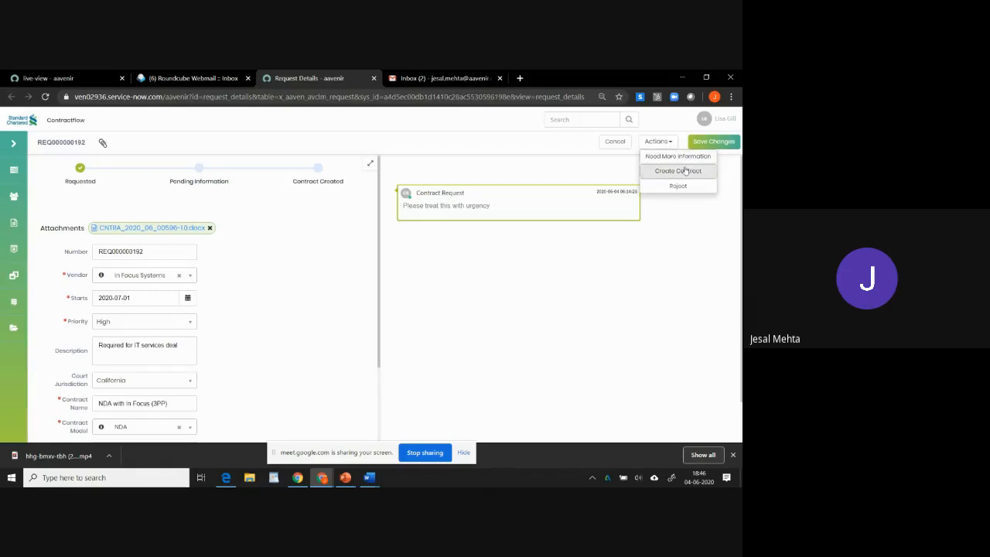
{"action": "left_click", "coordinate": [684, 170]}
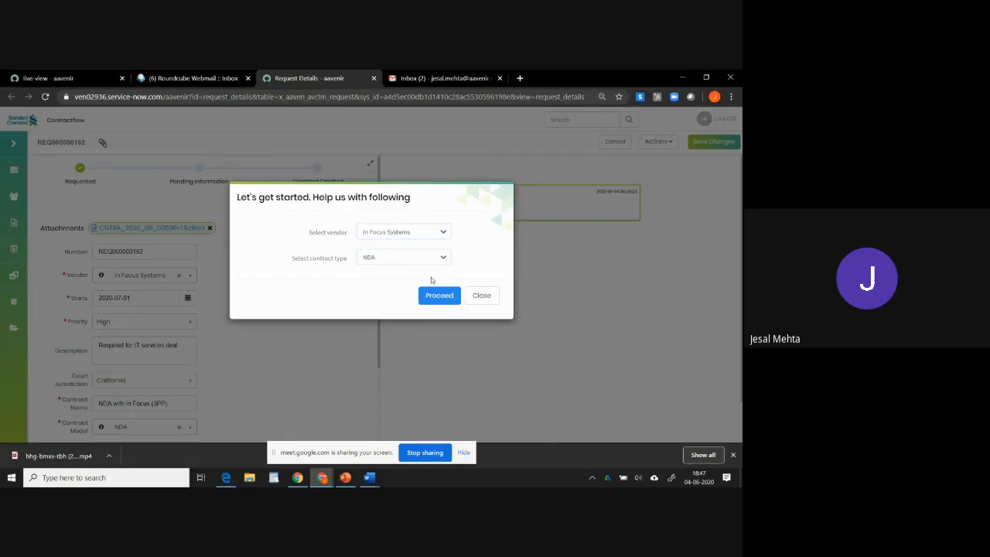
{"action": "left_click", "coordinate": [439, 299]}
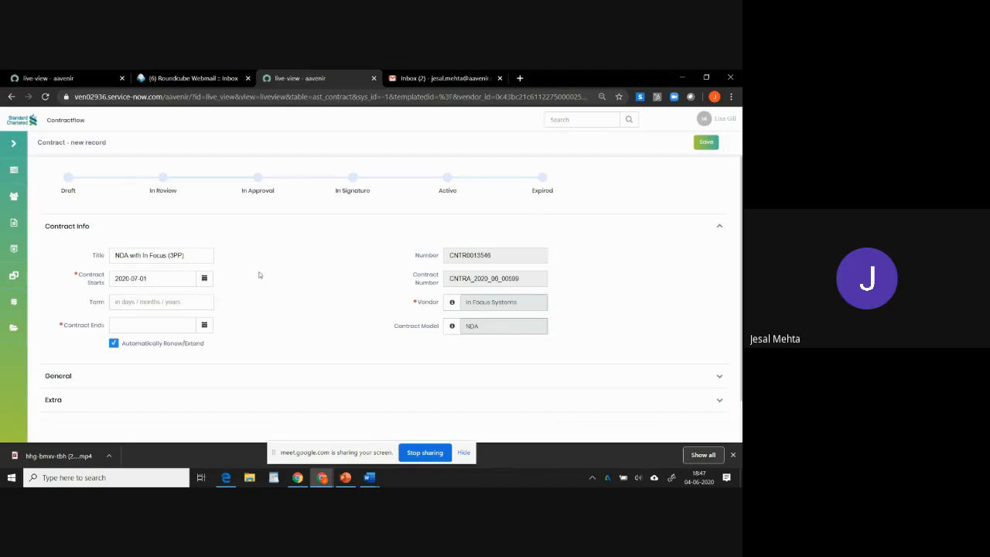
Set the new contract's term to 2 years and save the contract record.
{"action": "left_click", "coordinate": [185, 302]}
{"action": "type", "text": "2 years"}
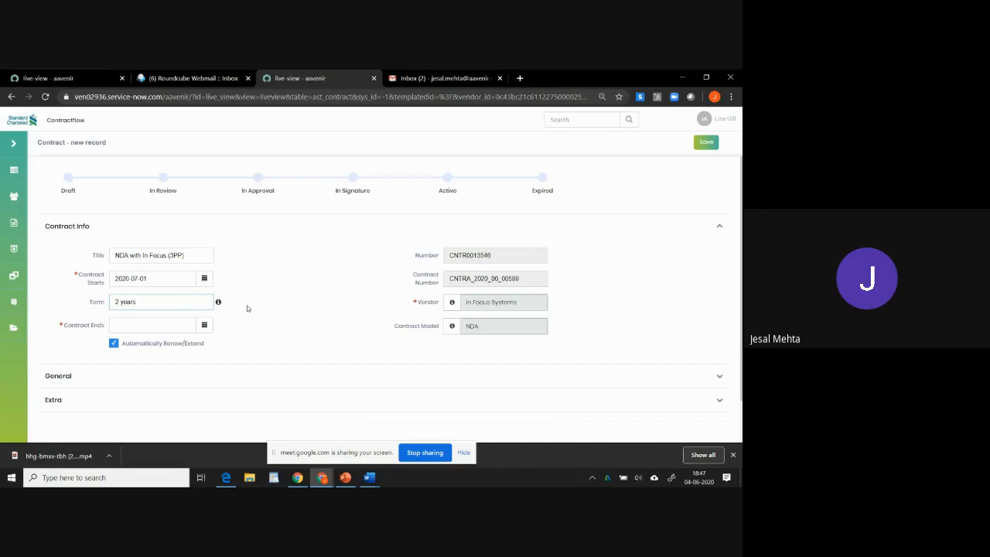
{"action": "left_click", "coordinate": [361, 231]}
{"action": "left_click", "coordinate": [706, 142]}
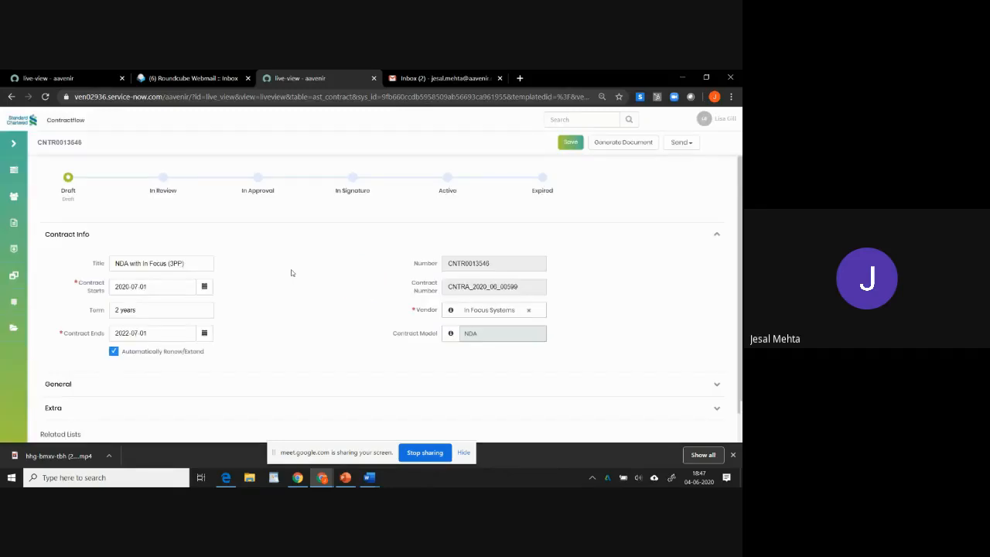
Open the contract attachment's revision history to review it, then close it.
{"action": "scroll", "coordinate": [351, 269], "scroll_direction": "down", "scroll_amount": 2}
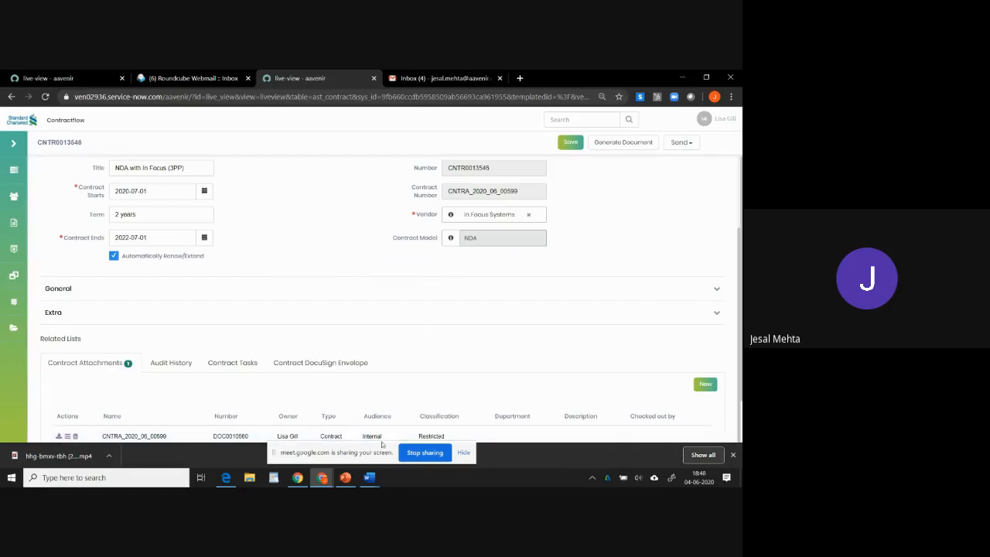
{"action": "left_click", "coordinate": [67, 438]}
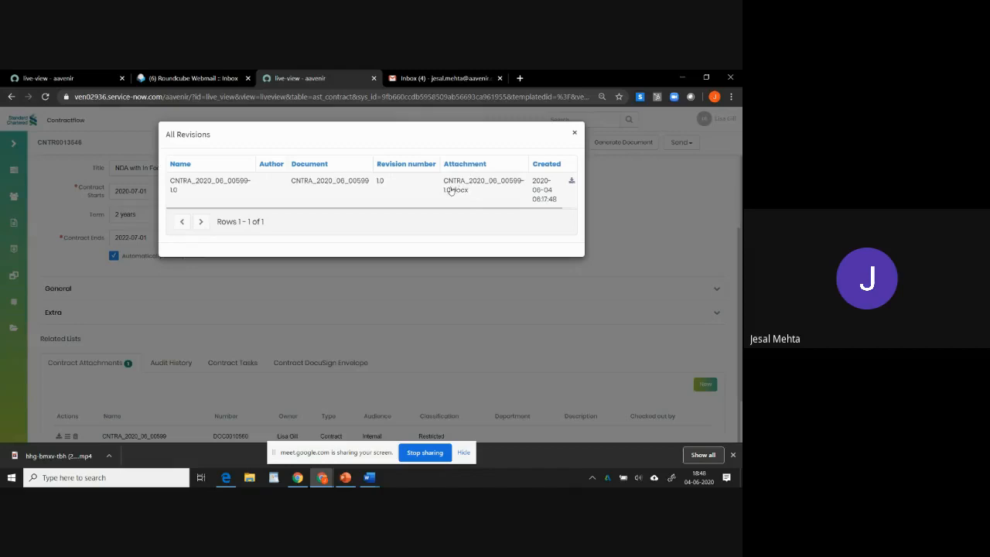
{"action": "left_click", "coordinate": [573, 135]}
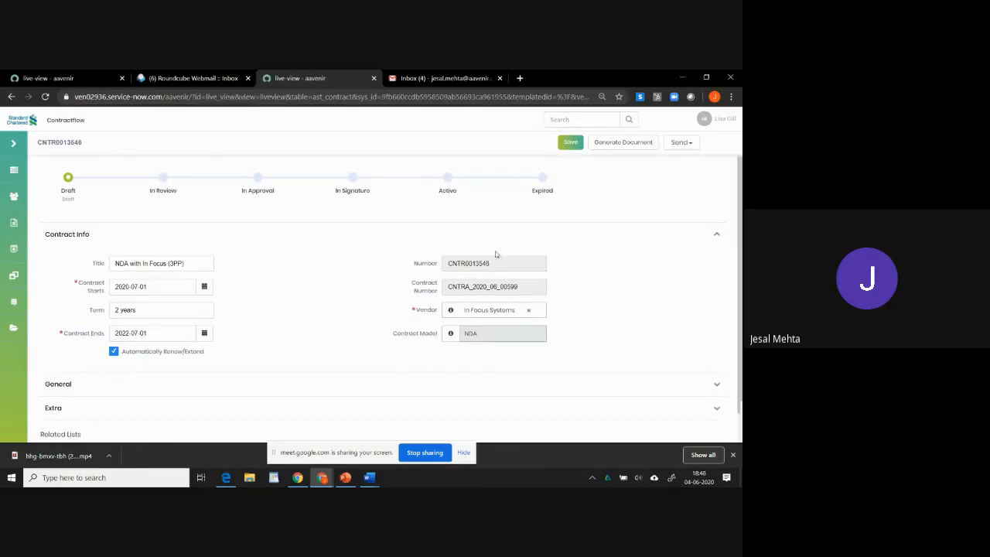
{"action": "left_click", "coordinate": [690, 144]}
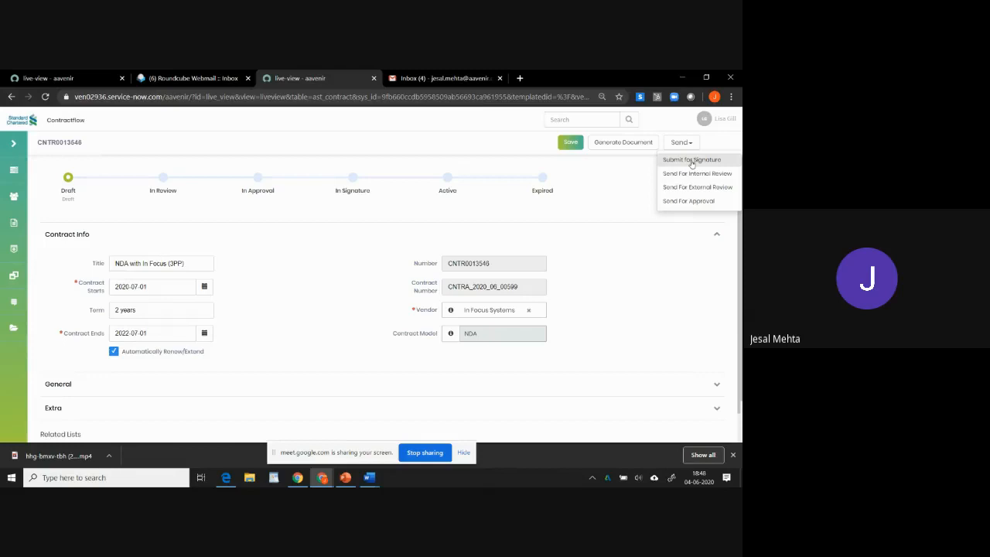
{"action": "left_click", "coordinate": [478, 153]}
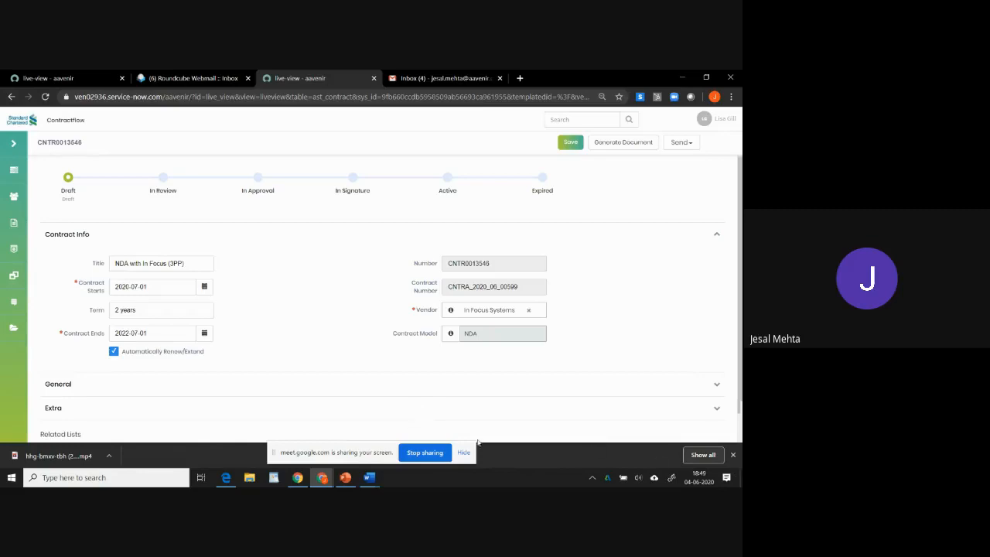
{"action": "left_click", "coordinate": [439, 452]}
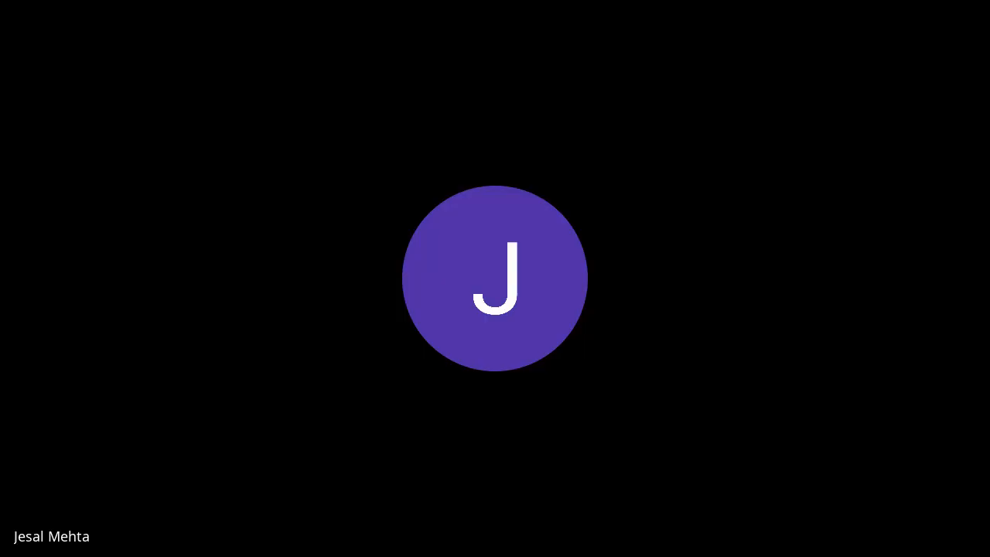